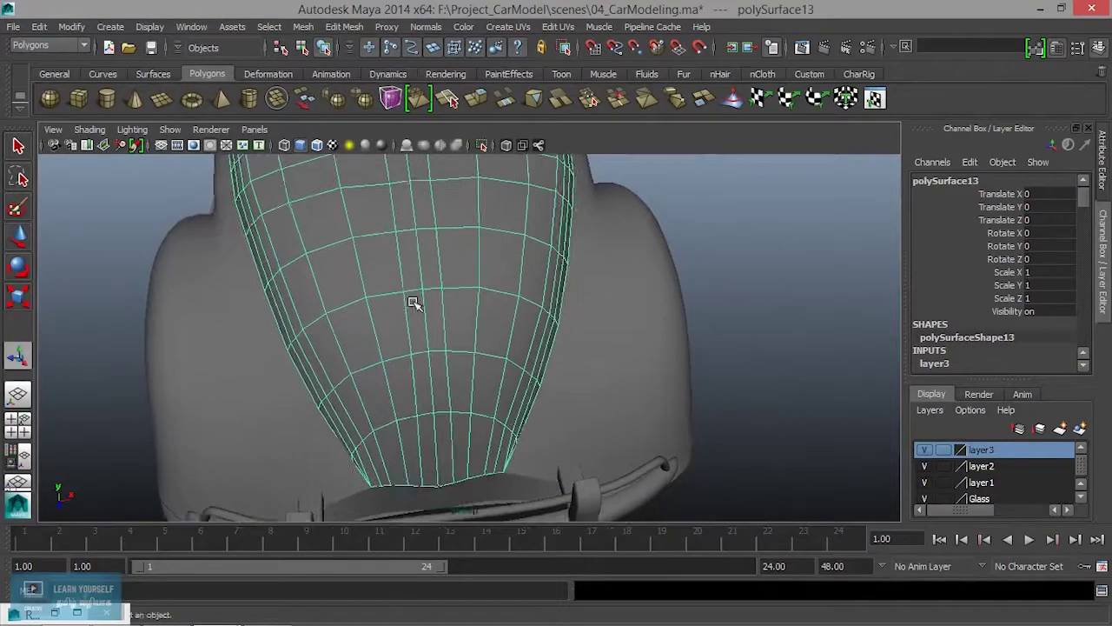
Select the horizontal row of faces across the hood, one row in front of the windshield edge
{"action": "right_click_drag", "start_coordinate": [469, 236], "coordinate": [478, 327]}
{"action": "left_click", "coordinate": [270, 257]}
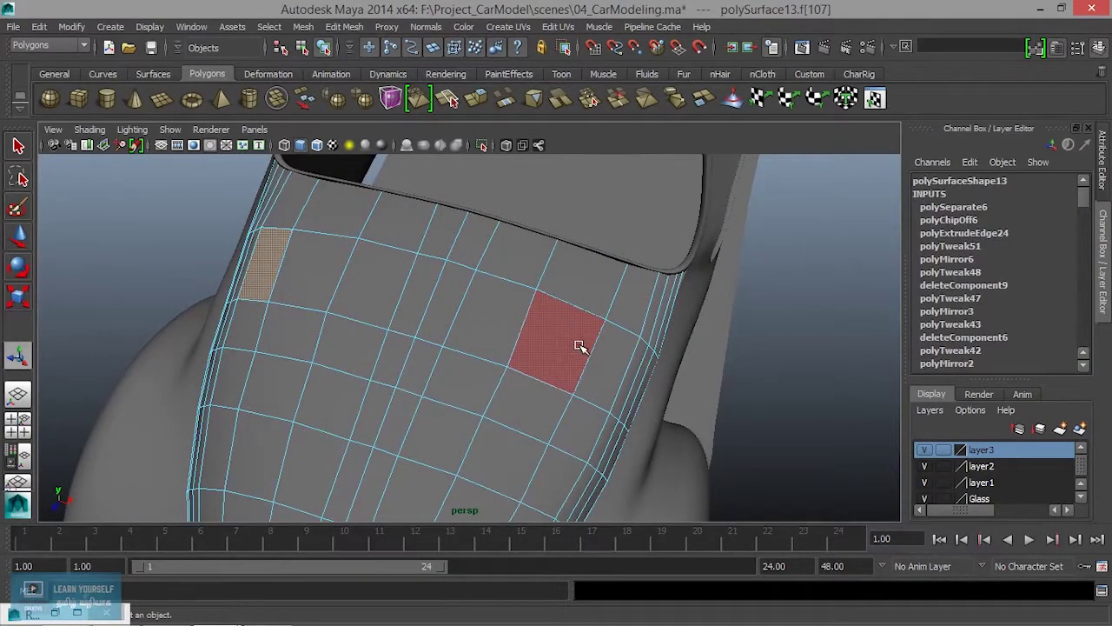
{"action": "double_click", "coordinate": [611, 363], "text": "shift"}
{"action": "middle_click_drag", "start_coordinate": [541, 442], "coordinate": [596, 285], "text": "alt"}
{"action": "left_click_drag", "start_coordinate": [596, 285], "coordinate": [588, 292], "text": "alt"}
{"action": "middle_click_drag", "start_coordinate": [588, 292], "coordinate": [533, 355], "text": "alt"}
{"action": "left_click", "coordinate": [504, 343]}
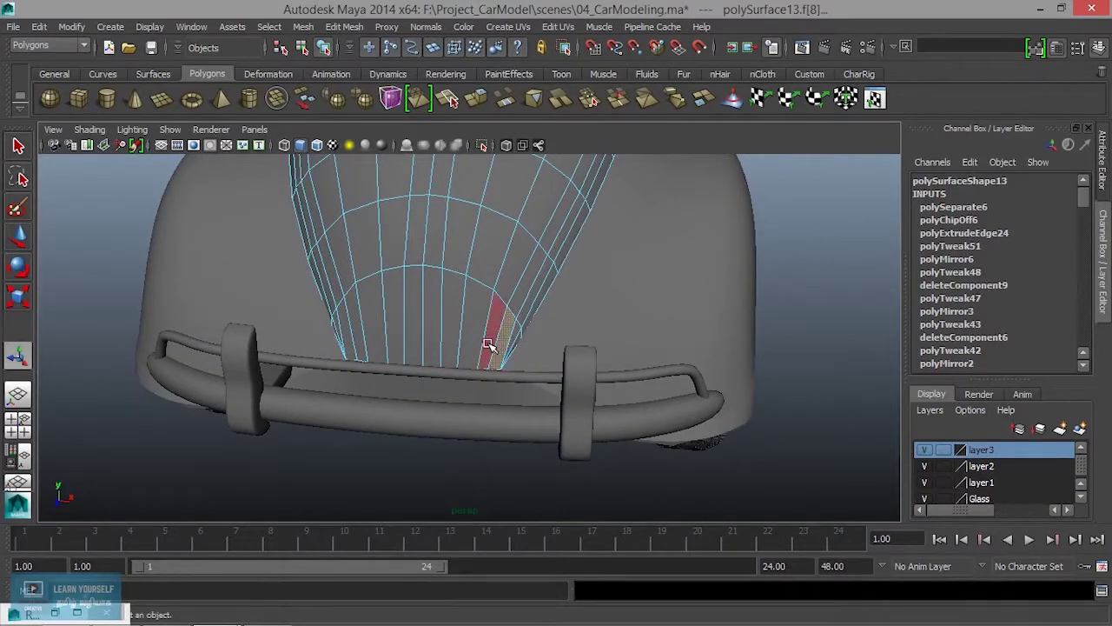
{"action": "double_click", "coordinate": [500, 342]}
{"action": "left_click_drag", "start_coordinate": [522, 305], "coordinate": [490, 368], "text": "alt"}
{"action": "key", "text": "ctrl+z"}
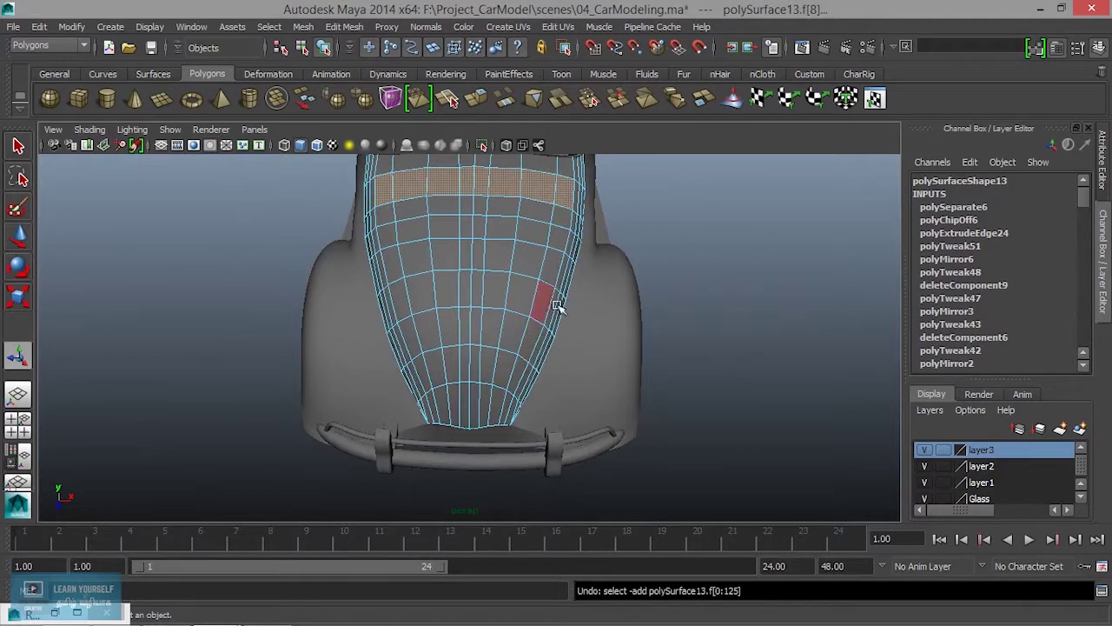
Add the two side strips and all faces between them down to the nose, completing the hood's centre panel selection
{"action": "double_click", "coordinate": [508, 405], "text": "shift"}
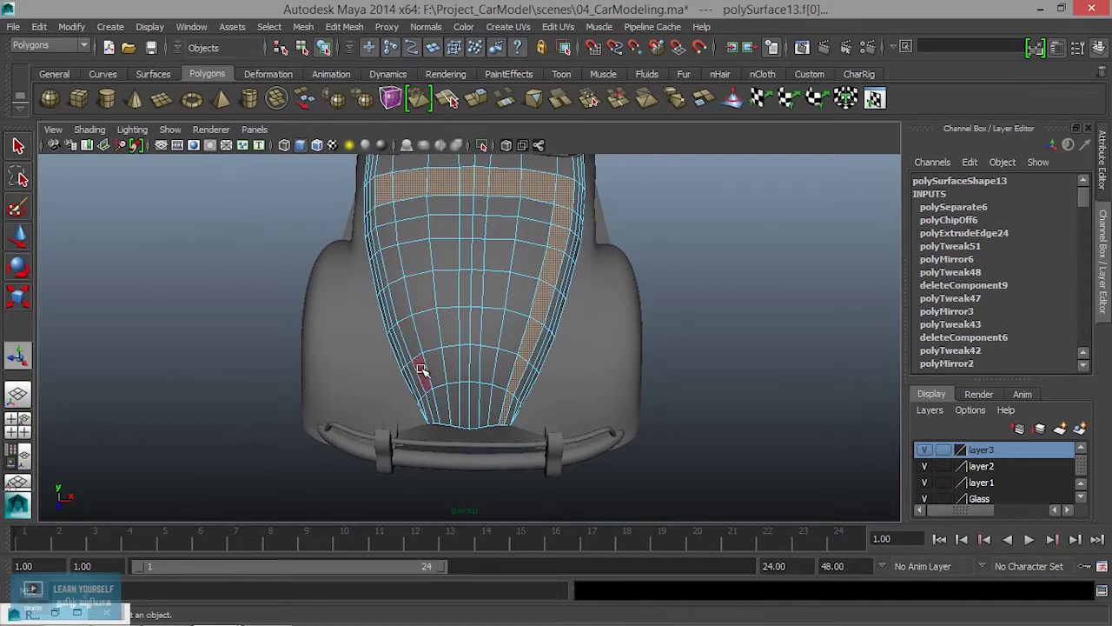
{"action": "double_click", "coordinate": [434, 407], "text": "shift"}
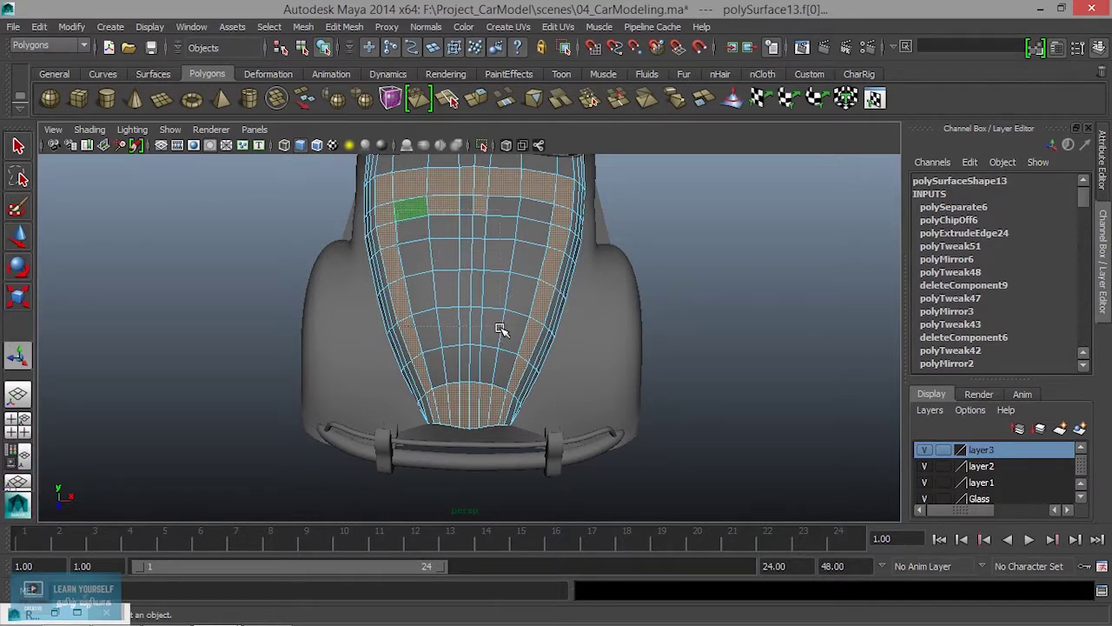
{"action": "left_click_drag", "start_coordinate": [503, 332], "coordinate": [504, 332], "text": "shift"}
{"action": "left_click_drag", "start_coordinate": [542, 232], "coordinate": [543, 232], "text": "ctrl+shift"}
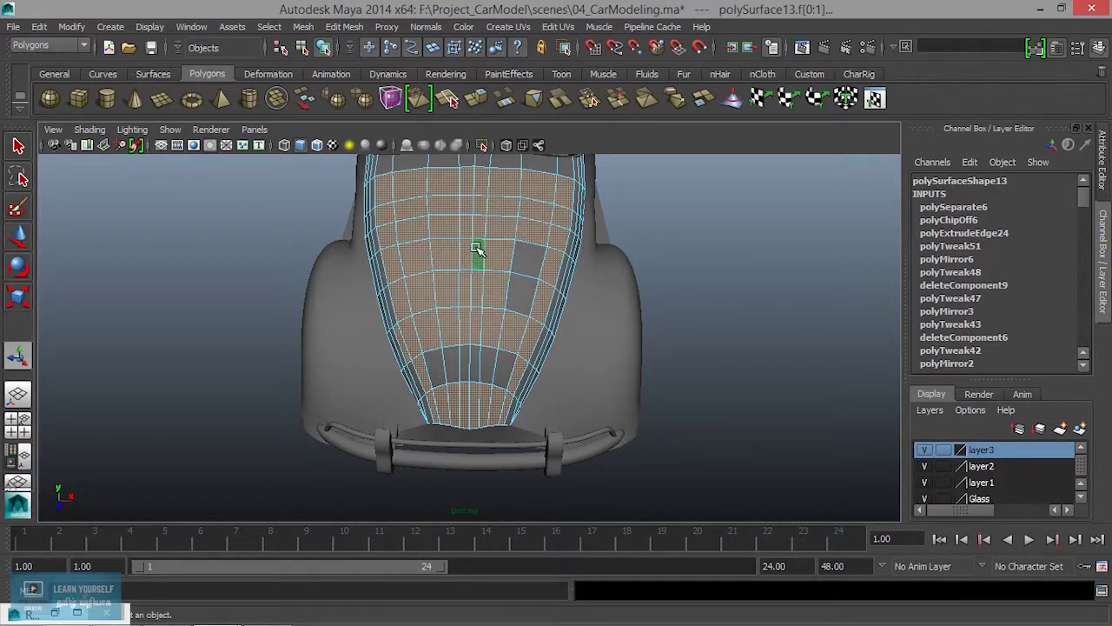
{"action": "left_click_drag", "start_coordinate": [478, 247], "coordinate": [515, 318], "text": "ctrl+shift"}
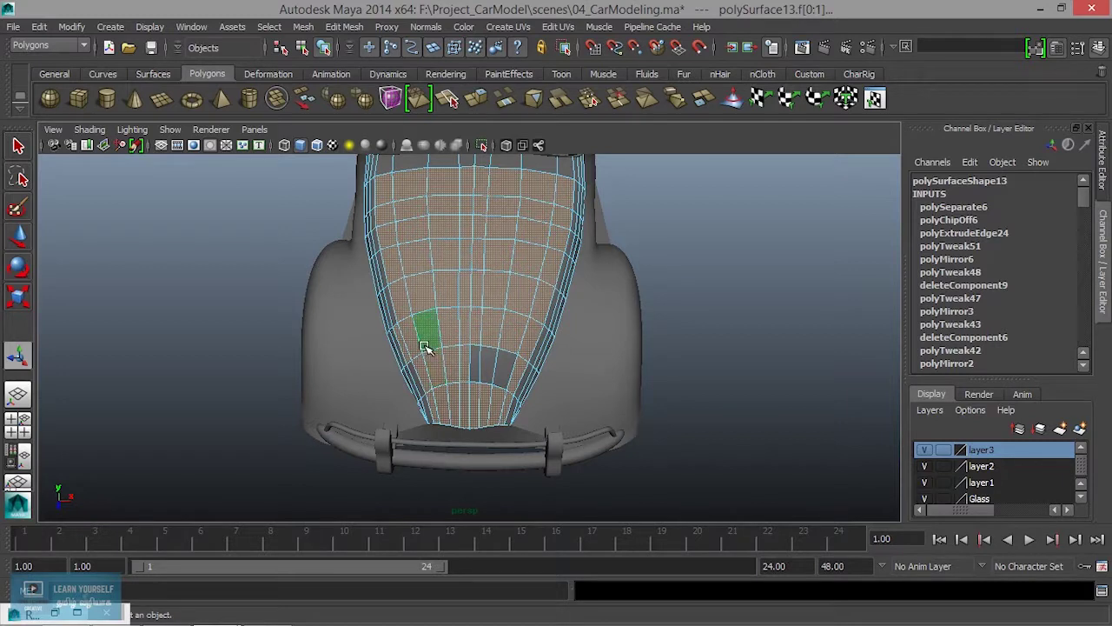
{"action": "double_click", "coordinate": [489, 413], "text": "shift"}
{"action": "left_click_drag", "start_coordinate": [444, 394], "coordinate": [457, 345], "text": "alt"}
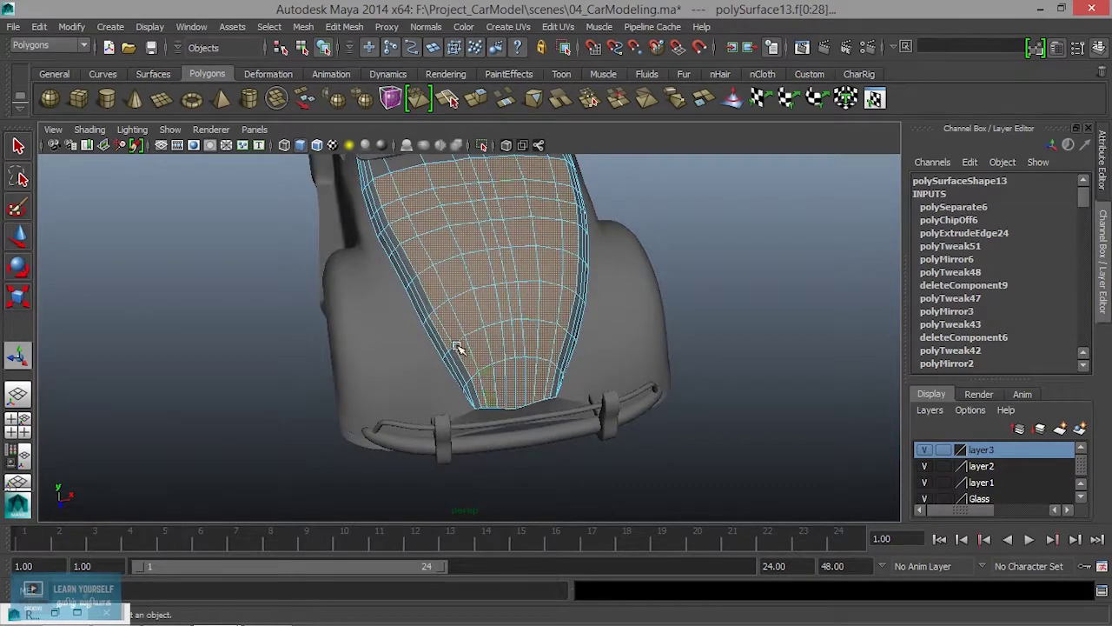
Extrude the selected hood panel faces slightly inward to recess the middle of the hood
{"action": "scroll", "coordinate": [497, 380], "scroll_direction": "up", "scroll_amount": 4}
{"action": "left_click_drag", "start_coordinate": [441, 422], "coordinate": [504, 330], "text": "alt"}
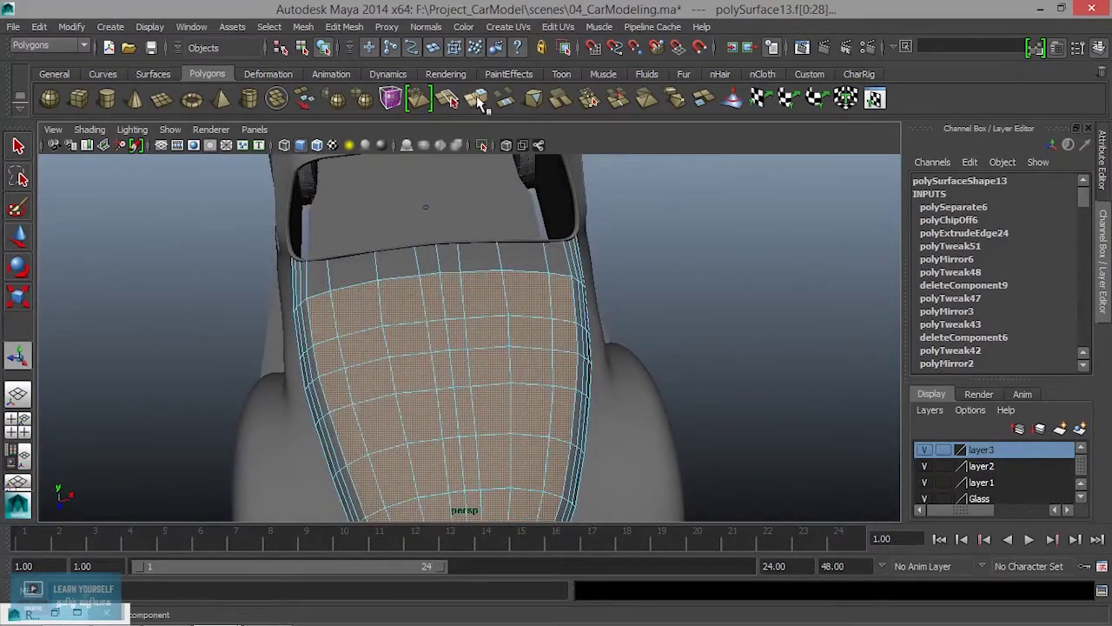
{"action": "key", "text": "ctrl+e"}
{"action": "left_click_drag", "start_coordinate": [491, 285], "coordinate": [651, 311], "text": "alt"}
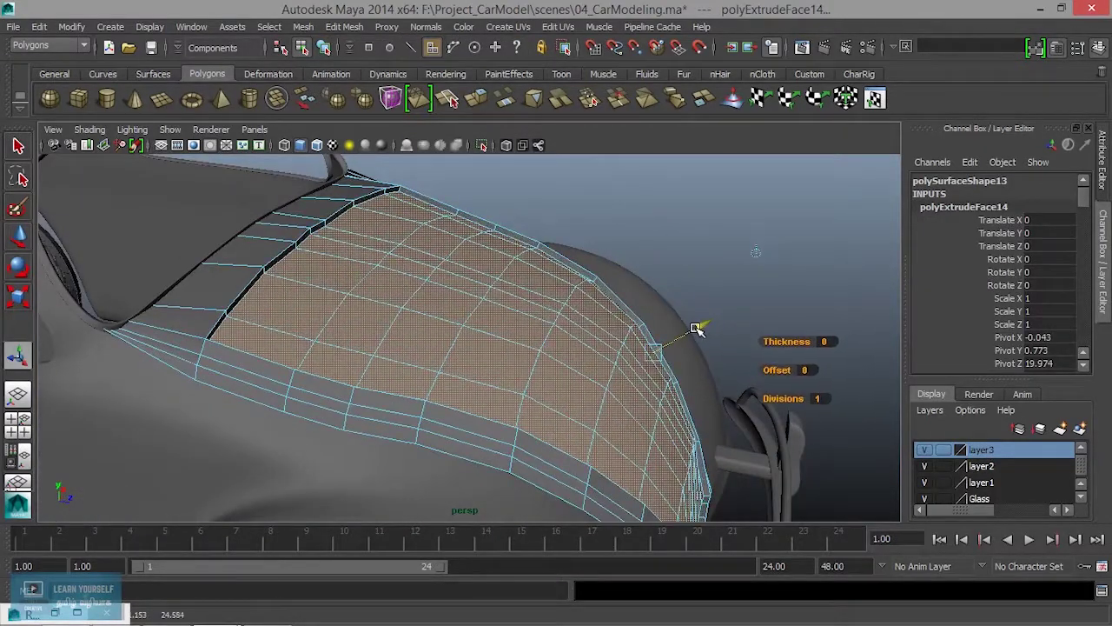
{"action": "left_click_drag", "start_coordinate": [703, 325], "coordinate": [424, 325], "text": "alt"}
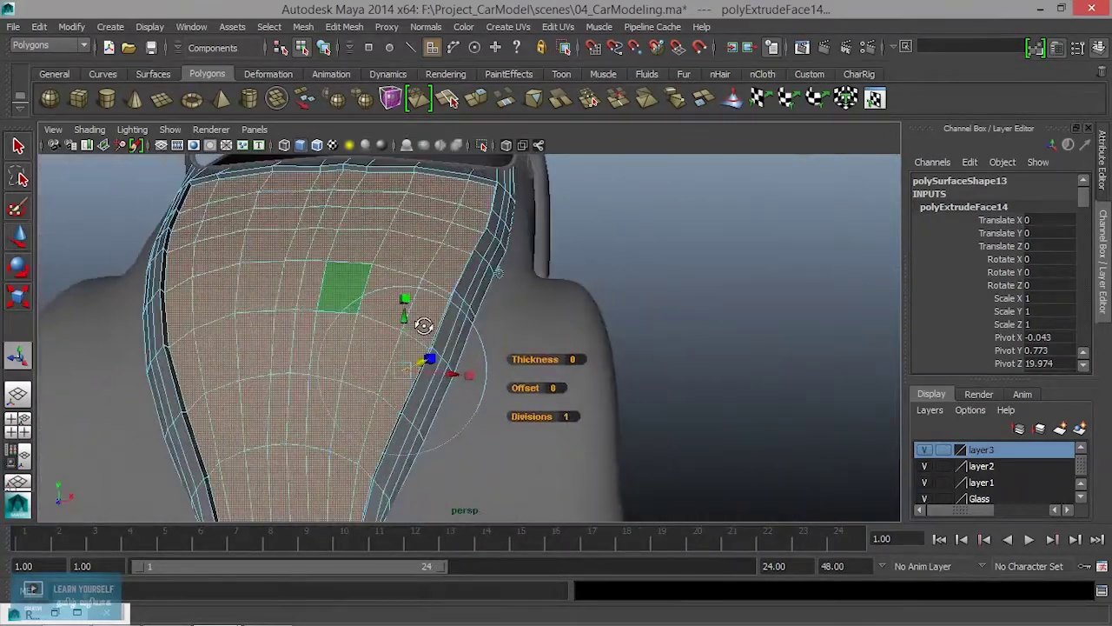
{"action": "left_click", "coordinate": [470, 377]}
{"action": "left_click_drag", "start_coordinate": [470, 378], "coordinate": [446, 330]}
Return to object mode, show the hood in smooth preview and inspect the recessed panel's edges
{"action": "right_click_drag", "start_coordinate": [447, 239], "coordinate": [517, 236]}
{"action": "left_click", "coordinate": [389, 335]}
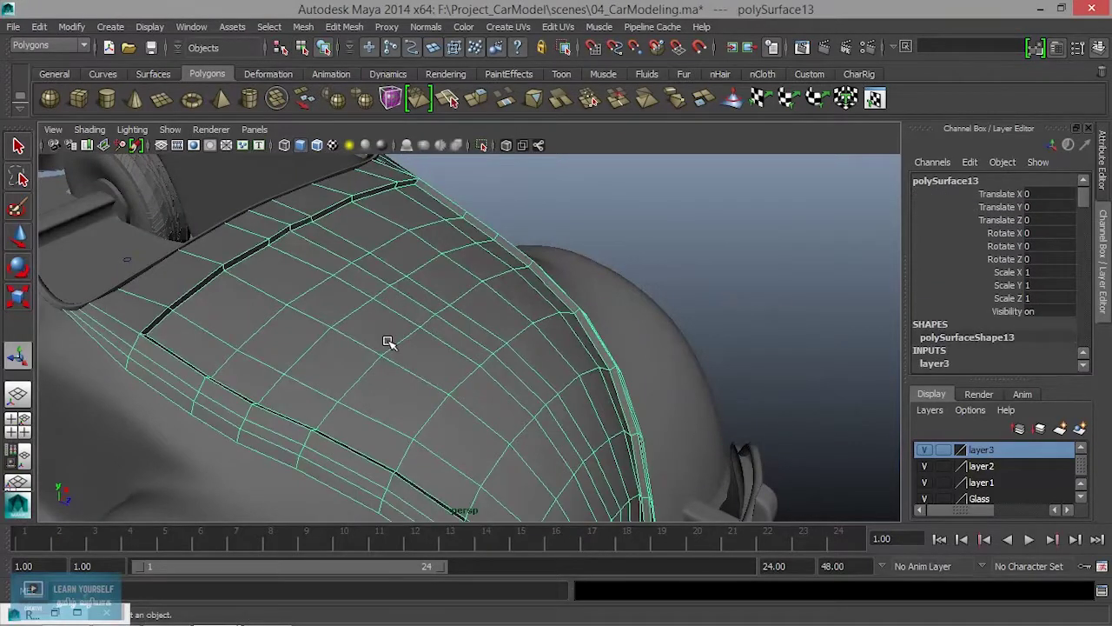
{"action": "key", "text": "3"}
{"action": "left_click", "coordinate": [561, 225]}
{"action": "left_click_drag", "start_coordinate": [551, 285], "coordinate": [420, 271], "text": "alt"}
{"action": "left_click_drag", "start_coordinate": [410, 378], "coordinate": [474, 393], "text": "alt"}
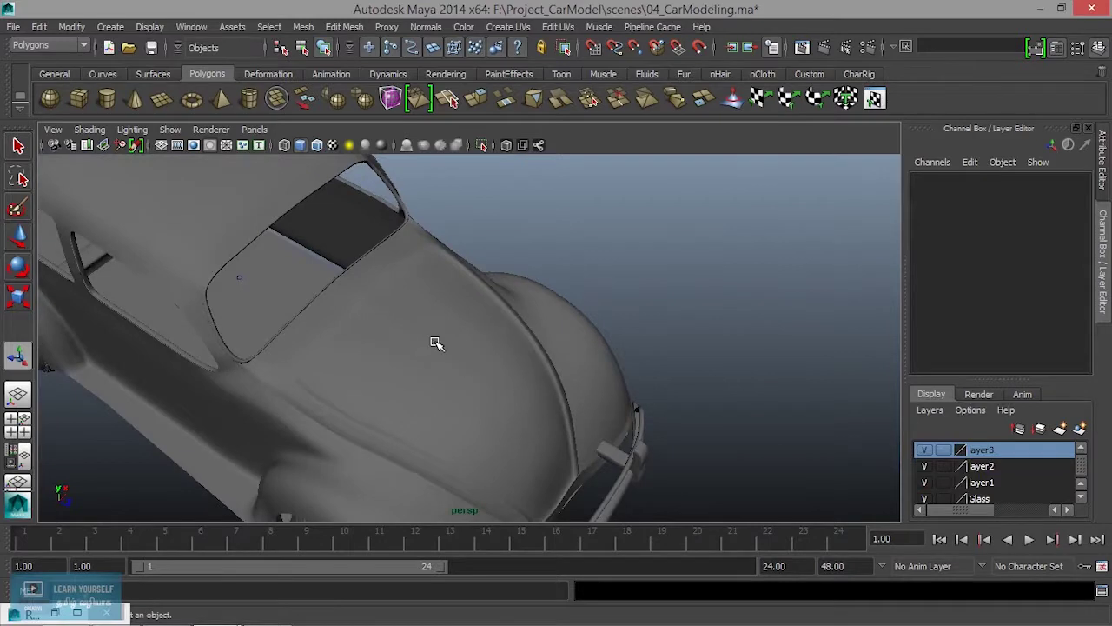
{"action": "right_click_drag", "start_coordinate": [436, 343], "coordinate": [540, 407], "text": "alt"}
{"action": "left_click", "coordinate": [425, 383]}
{"action": "scroll", "coordinate": [351, 378], "scroll_direction": "up", "scroll_amount": 3}
{"action": "left_click_drag", "start_coordinate": [347, 364], "coordinate": [392, 405], "text": "alt"}
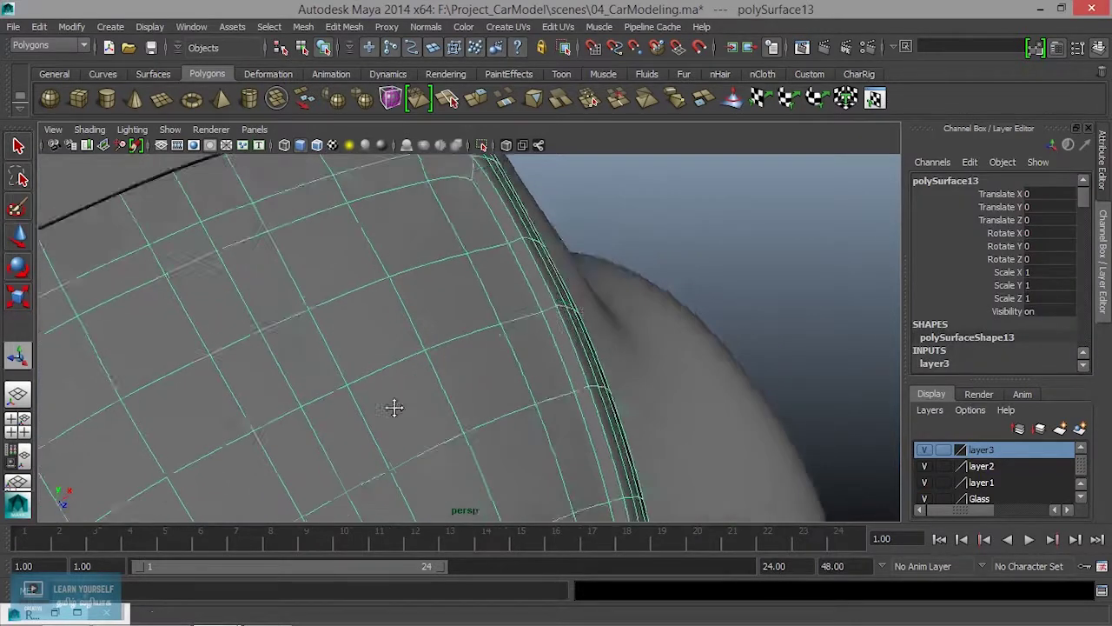
{"action": "middle_click_drag", "start_coordinate": [392, 405], "coordinate": [430, 418], "text": "alt"}
{"action": "scroll", "coordinate": [360, 364], "scroll_direction": "down", "scroll_amount": 3}
{"action": "left_click_drag", "start_coordinate": [360, 365], "coordinate": [422, 313], "text": "alt"}
Select one centre column of hood faces from windshield to nose and start the adjacent column, undoing the unwanted crosswise row
{"action": "right_click", "coordinate": [420, 309]}
{"action": "left_click", "coordinate": [418, 274]}
{"action": "left_click", "coordinate": [398, 296]}
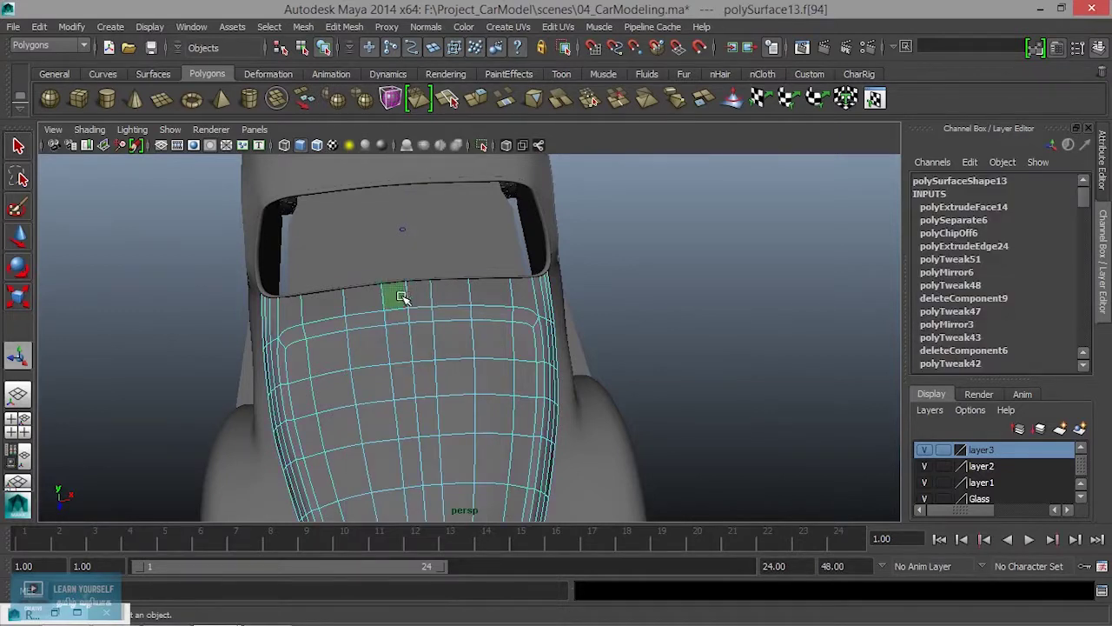
{"action": "left_click_drag", "start_coordinate": [450, 412], "coordinate": [421, 426], "text": "alt"}
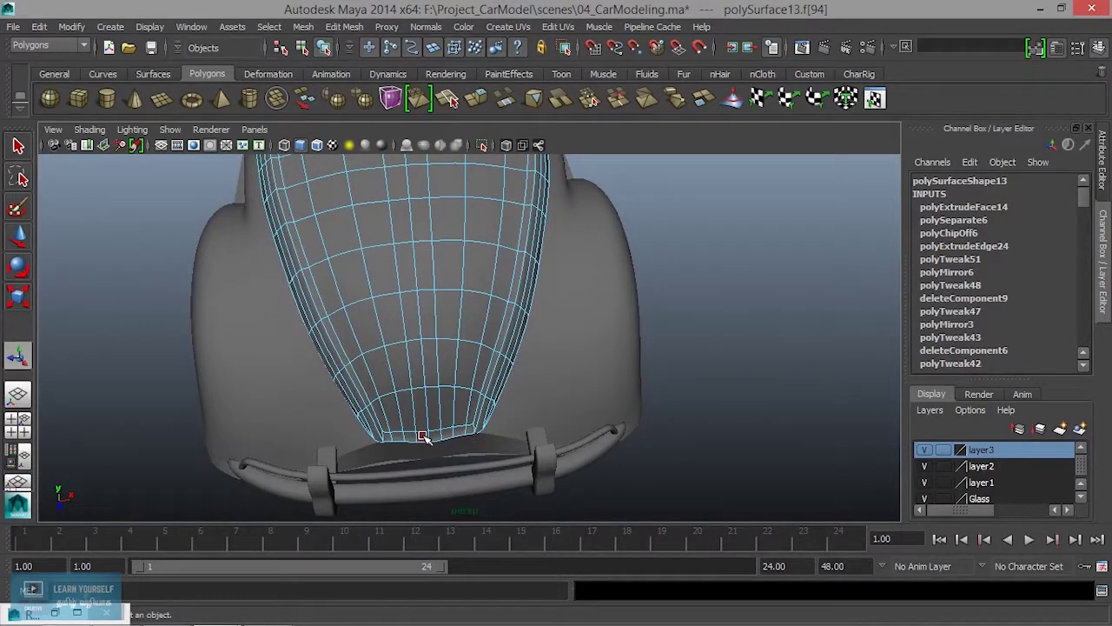
{"action": "double_click", "coordinate": [423, 437], "text": "shift"}
{"action": "left_click_drag", "start_coordinate": [442, 436], "coordinate": [448, 361], "text": "alt"}
{"action": "double_click", "coordinate": [423, 280], "text": "shift"}
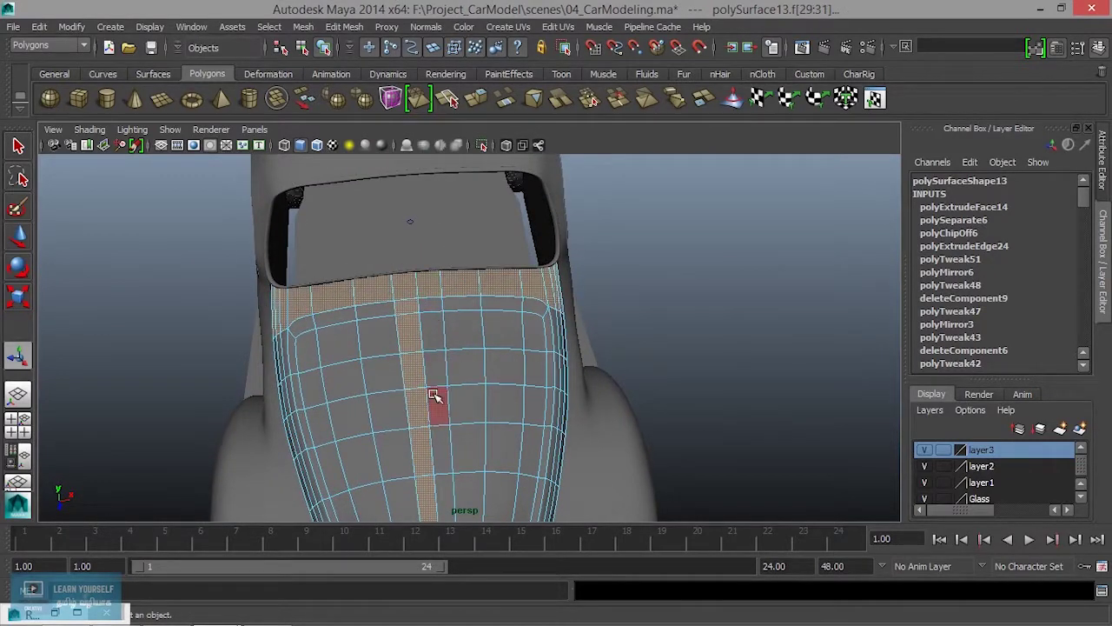
{"action": "left_click", "coordinate": [429, 296], "text": "ctrl"}
{"action": "key", "text": "ctrl+z"}
{"action": "key", "text": "ctrl+z"}
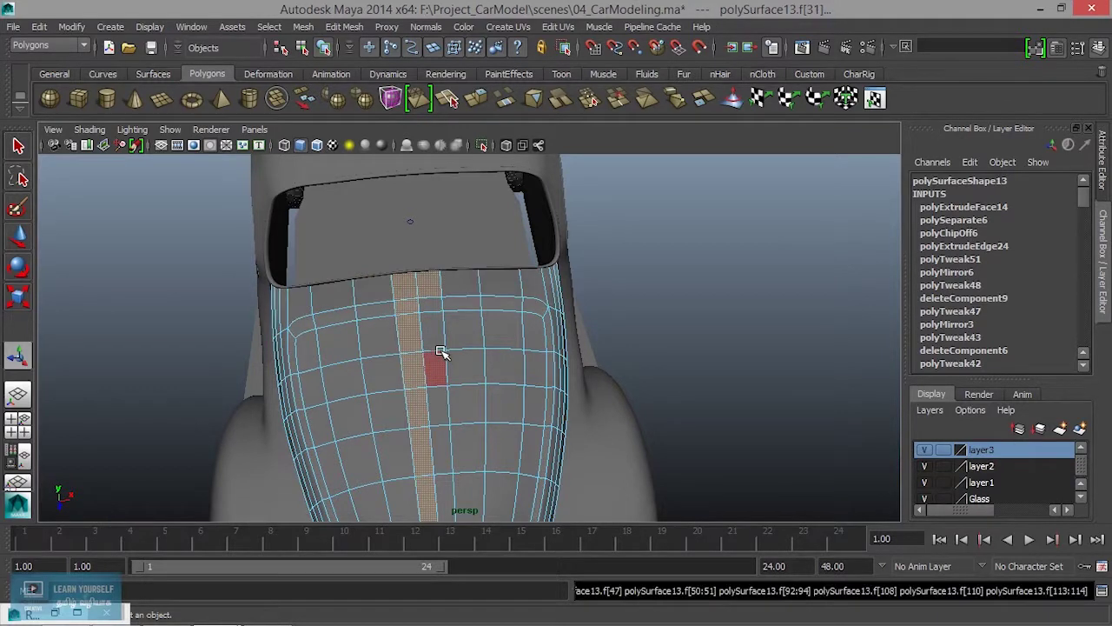
Add the remaining faces of the adjacent centre column down to the hood's nose
{"action": "middle_click_drag", "start_coordinate": [457, 380], "coordinate": [451, 335], "text": "alt"}
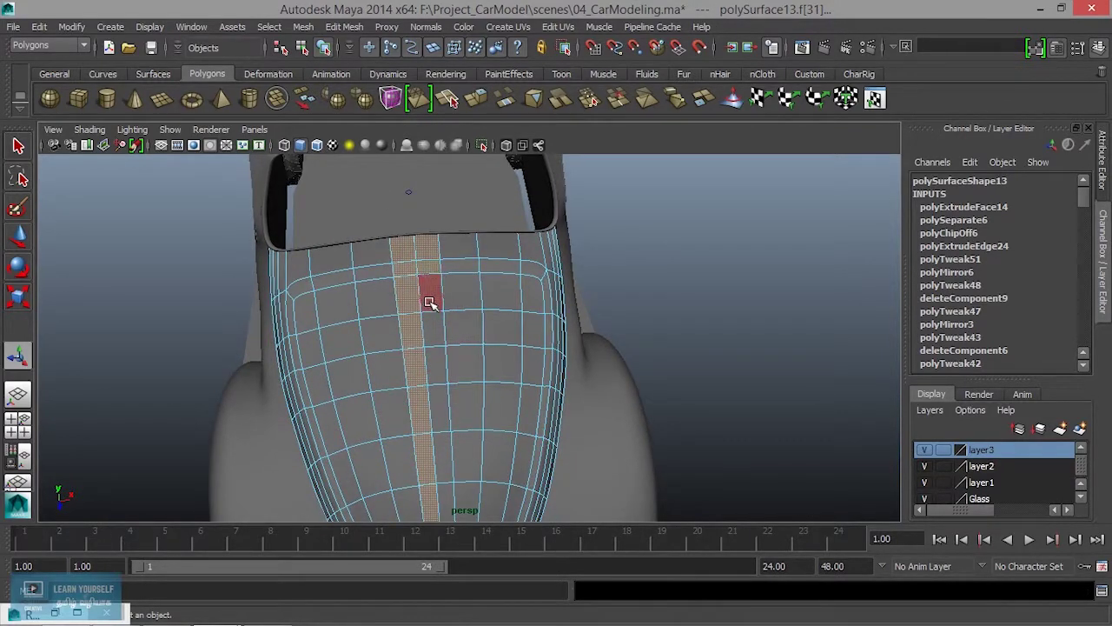
{"action": "left_click", "coordinate": [431, 297], "text": "shift"}
{"action": "left_click", "coordinate": [437, 336], "text": "shift"}
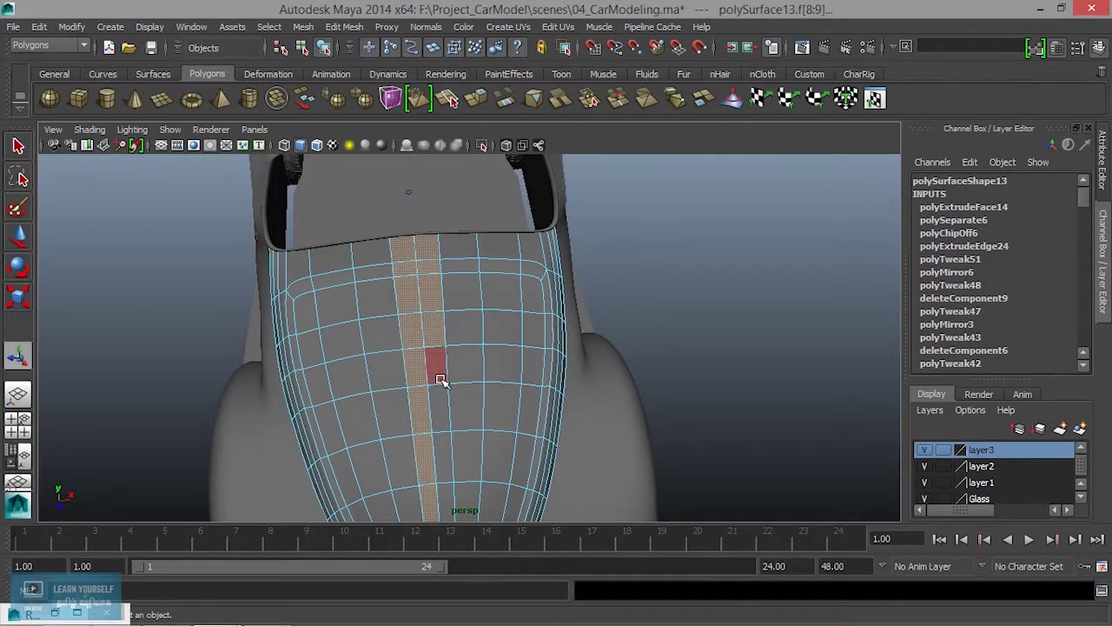
{"action": "left_click", "coordinate": [441, 376], "text": "shift"}
{"action": "left_click", "coordinate": [442, 413], "text": "shift"}
{"action": "middle_click_drag", "start_coordinate": [445, 467], "coordinate": [433, 351], "text": "alt"}
{"action": "mouse_move", "coordinate": [435, 361]}
{"action": "left_mouse_down", "text": "shift"}
{"action": "mouse_move", "coordinate": [441, 436]}
{"action": "mouse_move", "coordinate": [508, 348]}
{"action": "mouse_move", "coordinate": [437, 307]}
{"action": "left_mouse_up", "text": "shift"}
{"action": "left_click", "coordinate": [440, 444], "text": "shift"}
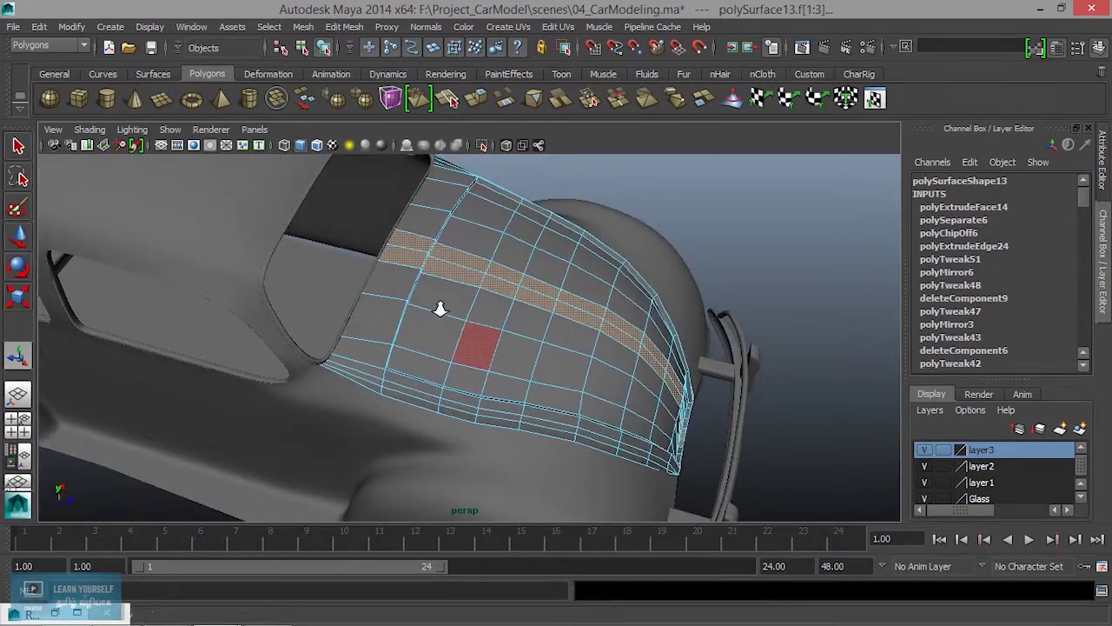
Examine the step where the two centre columns cross the recessed panel's edge near the windshield
{"action": "right_click_drag", "start_coordinate": [436, 308], "coordinate": [553, 310], "text": "alt"}
{"action": "middle_click_drag", "start_coordinate": [553, 310], "coordinate": [515, 375], "text": "alt"}
{"action": "right_click_drag", "start_coordinate": [417, 283], "coordinate": [478, 281], "text": "alt"}
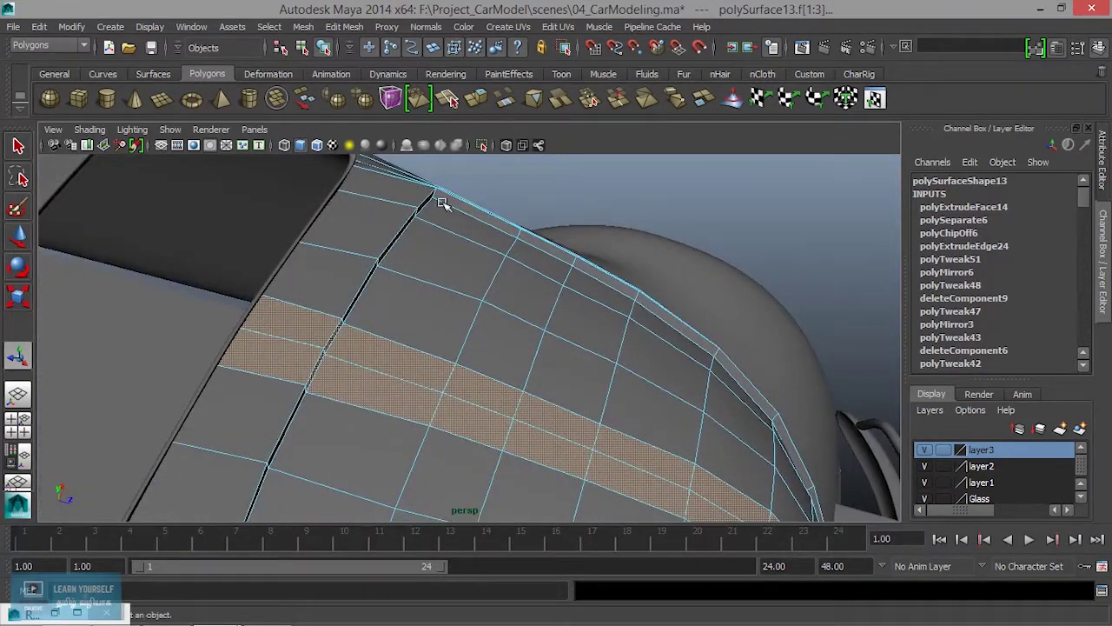
{"action": "left_click_drag", "start_coordinate": [464, 310], "coordinate": [375, 303], "text": "alt"}
{"action": "right_click_drag", "start_coordinate": [541, 382], "coordinate": [509, 380], "text": "alt"}
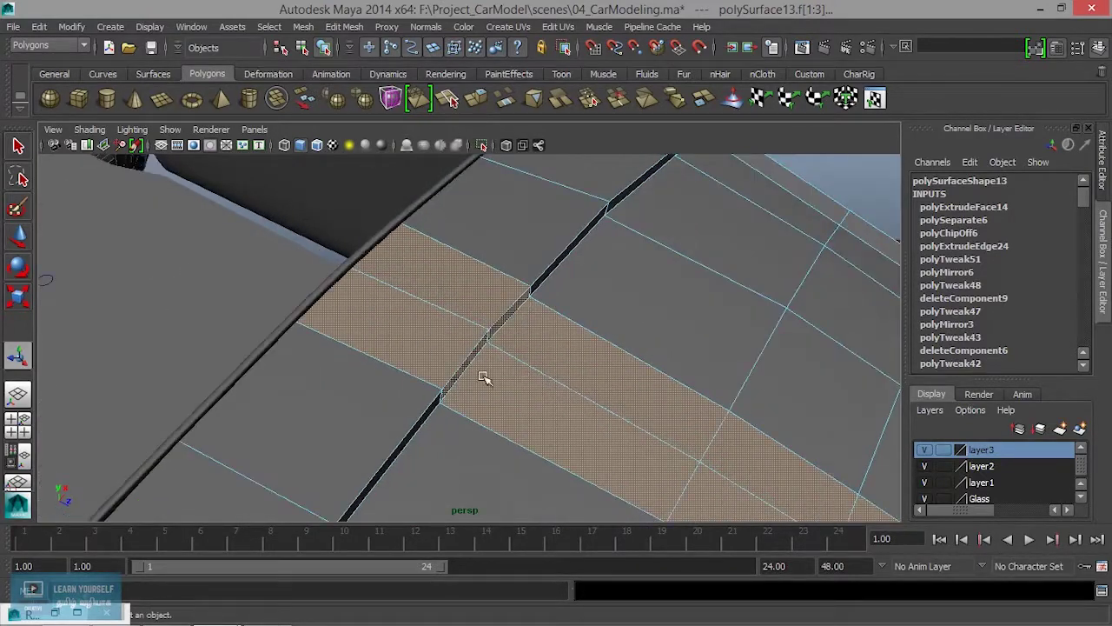
{"action": "right_click_drag", "start_coordinate": [397, 345], "coordinate": [524, 367], "text": "alt"}
{"action": "left_click_drag", "start_coordinate": [524, 367], "coordinate": [377, 338], "text": "alt"}
{"action": "middle_click_drag", "start_coordinate": [377, 338], "coordinate": [501, 400], "text": "alt"}
{"action": "mouse_move", "coordinate": [455, 335]}
{"action": "left_mouse_down", "text": "alt"}
{"action": "mouse_move", "coordinate": [479, 348]}
{"action": "mouse_move", "coordinate": [449, 338]}
{"action": "left_mouse_up", "text": "alt"}
{"action": "left_click_drag", "start_coordinate": [352, 342], "coordinate": [424, 276], "text": "alt"}
{"action": "right_click_drag", "start_coordinate": [423, 276], "coordinate": [408, 248], "text": "alt"}
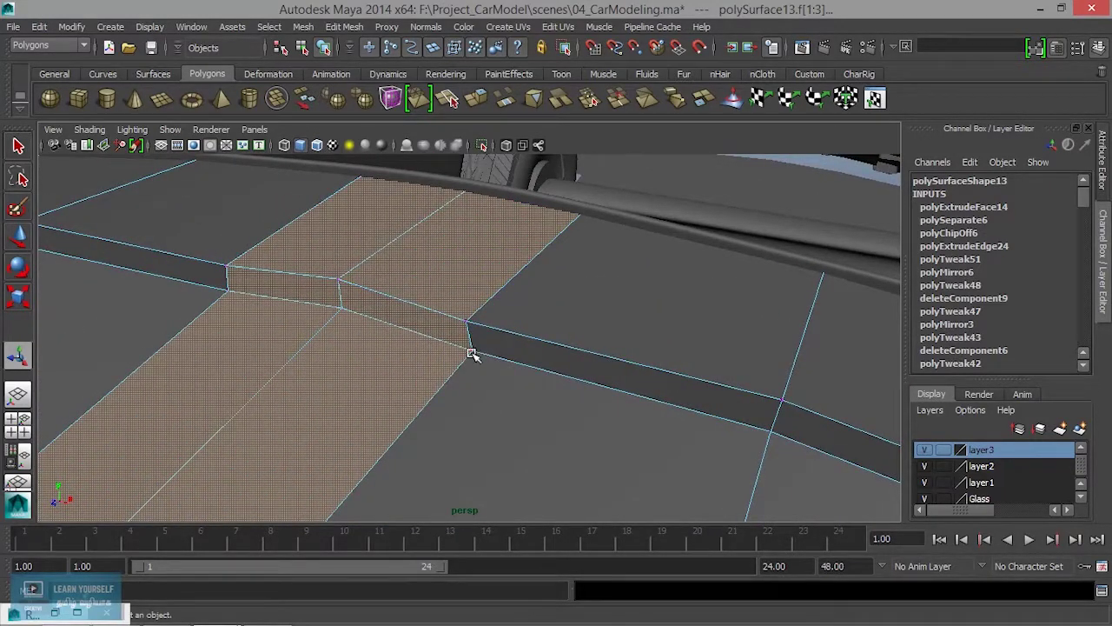
Select the three centre vertices on the lower edge of the step near the windshield and raise them slightly
{"action": "left_click", "coordinate": [470, 351]}
{"action": "left_click", "coordinate": [225, 291], "text": "shift"}
{"action": "left_click", "coordinate": [340, 309], "text": "shift"}
{"action": "left_click_drag", "start_coordinate": [341, 363], "coordinate": [399, 360], "text": "alt"}
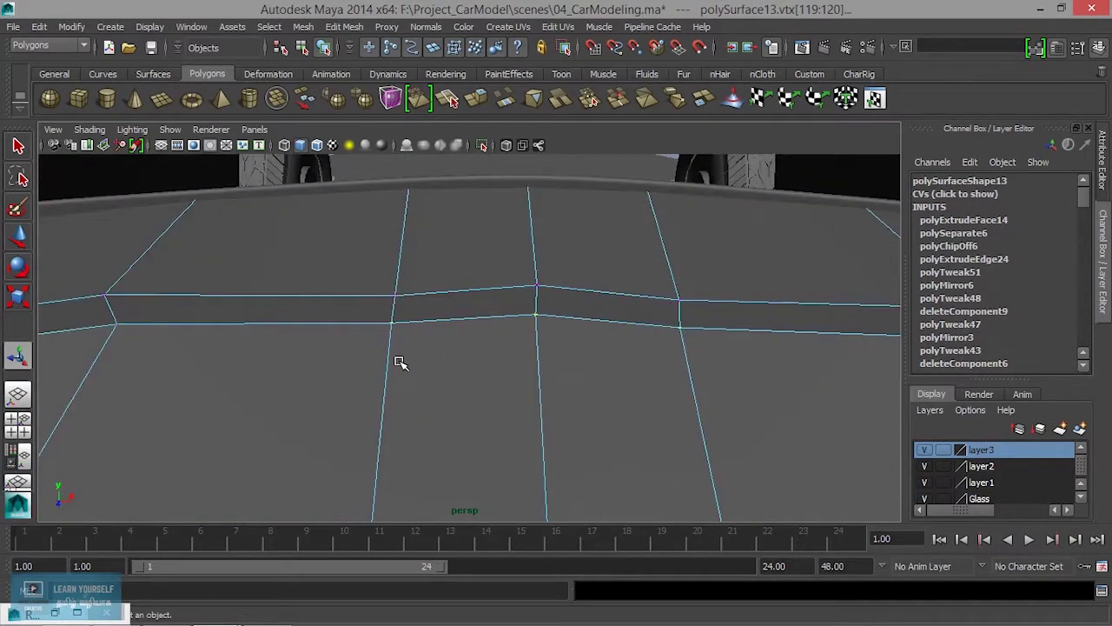
{"action": "key", "text": "w"}
{"action": "left_click_drag", "start_coordinate": [540, 271], "coordinate": [539, 258]}
Raise the three centre vertices further toward the hood's rim to flatten the step at the middle
{"action": "left_click_drag", "start_coordinate": [515, 343], "coordinate": [747, 330], "text": "alt"}
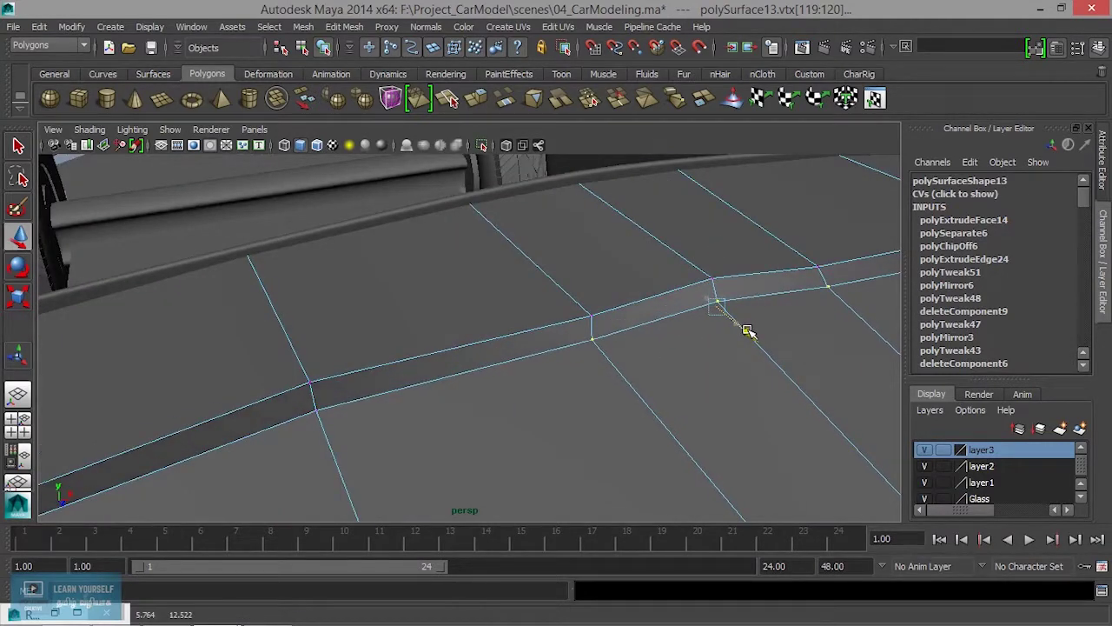
{"action": "left_click_drag", "start_coordinate": [722, 264], "coordinate": [730, 250]}
{"action": "left_click_drag", "start_coordinate": [739, 311], "coordinate": [818, 312], "text": "alt"}
{"action": "middle_click_drag", "start_coordinate": [819, 312], "coordinate": [797, 306], "text": "alt"}
{"action": "left_click_drag", "start_coordinate": [798, 305], "coordinate": [648, 360], "text": "alt"}
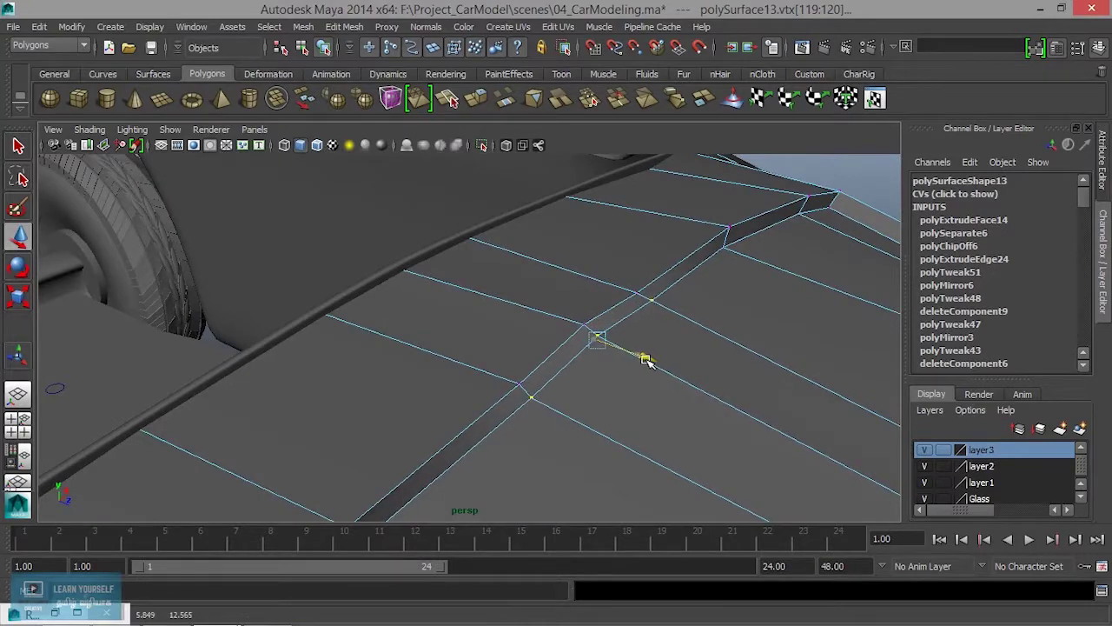
{"action": "left_click_drag", "start_coordinate": [602, 297], "coordinate": [561, 307]}
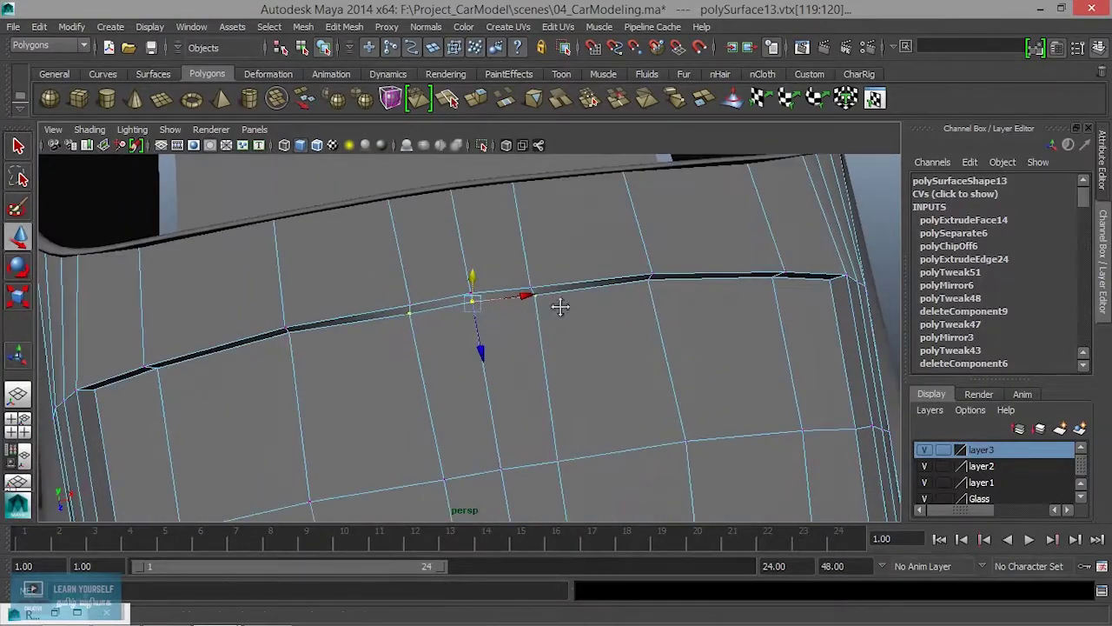
Select both centre columns of hood faces running from the windshield edge to the nose
{"action": "right_click", "coordinate": [441, 240]}
{"action": "left_click", "coordinate": [442, 276]}
{"action": "left_click", "coordinate": [435, 286]}
{"action": "left_click_drag", "start_coordinate": [435, 286], "coordinate": [484, 439], "text": "alt"}
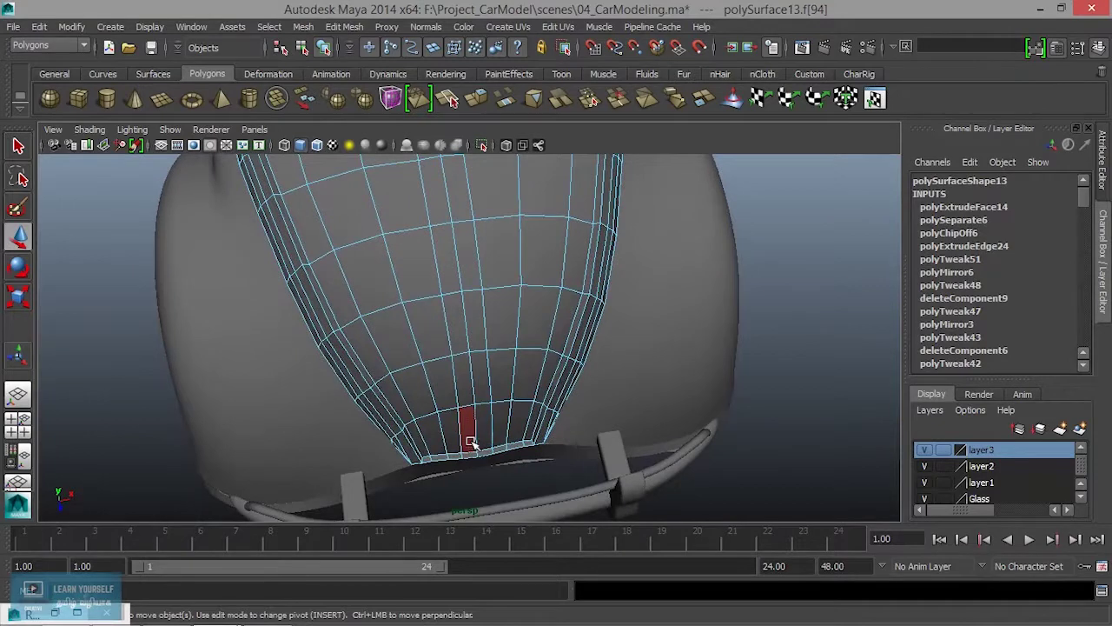
{"action": "double_click", "coordinate": [470, 439], "text": "shift"}
{"action": "left_click", "coordinate": [484, 422], "text": "shift"}
{"action": "left_click", "coordinate": [483, 378], "text": "shift"}
{"action": "left_click", "coordinate": [480, 328], "text": "shift"}
{"action": "left_click_drag", "start_coordinate": [487, 322], "coordinate": [478, 415], "text": "alt"}
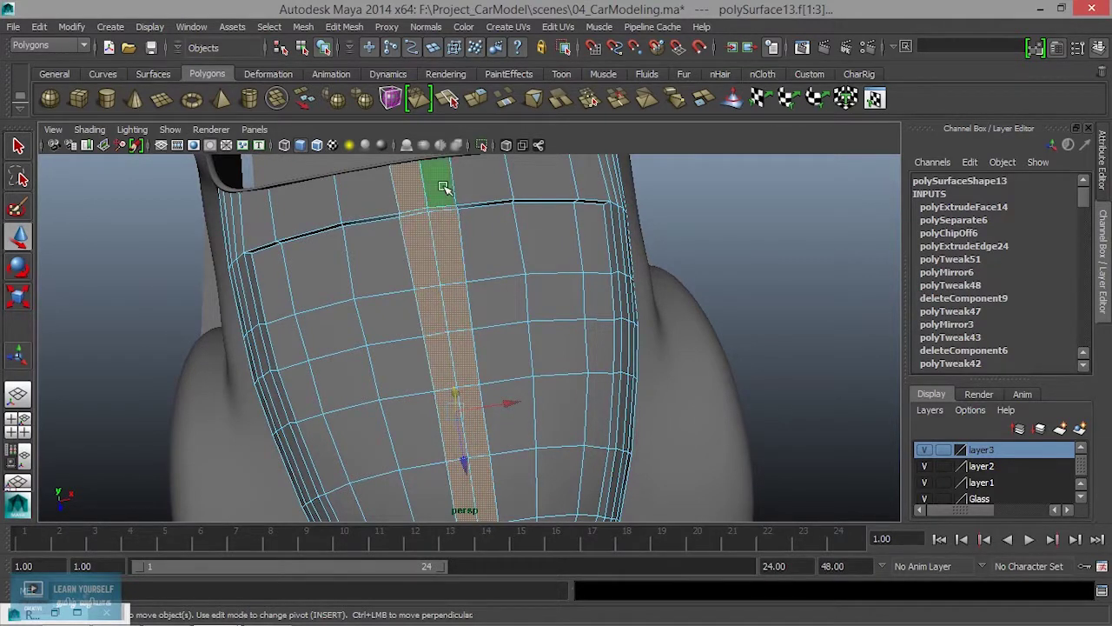
Extrude the two selected centre columns slightly outward to form a raised ridge along the hood
{"action": "left_click_drag", "start_coordinate": [454, 377], "coordinate": [688, 446], "text": "alt"}
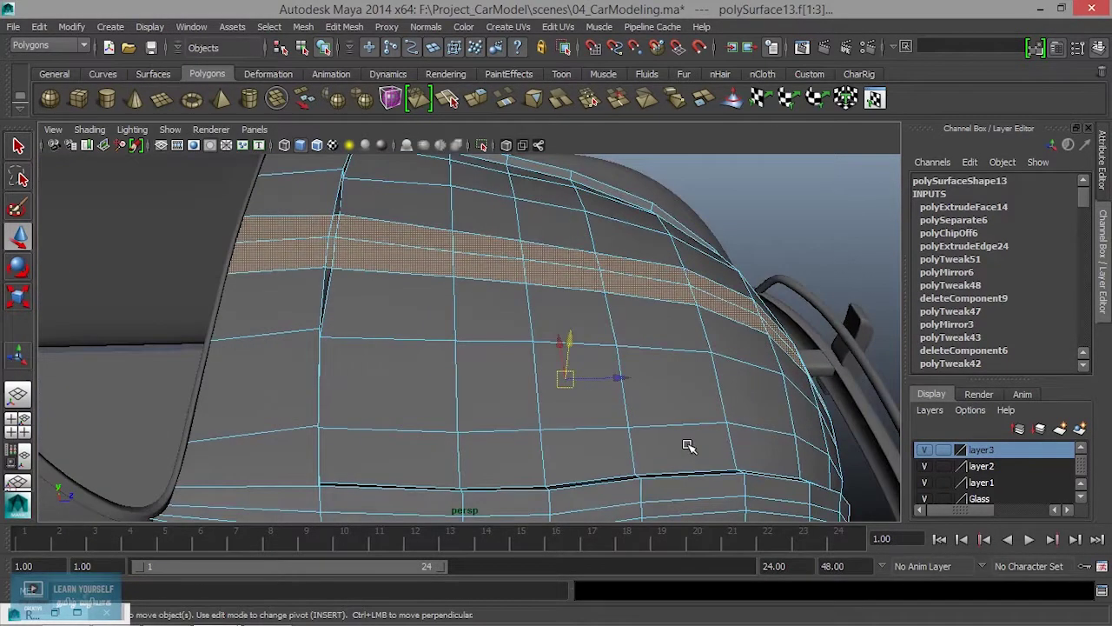
{"action": "left_click", "coordinate": [475, 99]}
{"action": "left_click_drag", "start_coordinate": [469, 373], "coordinate": [521, 305], "text": "alt"}
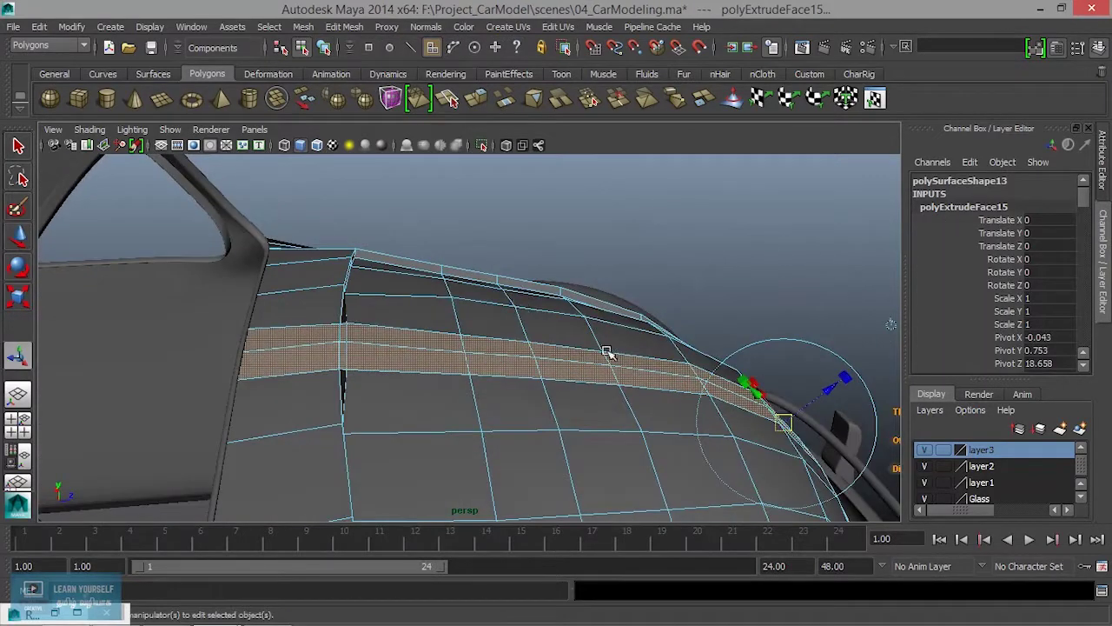
{"action": "left_click_drag", "start_coordinate": [830, 394], "coordinate": [452, 333]}
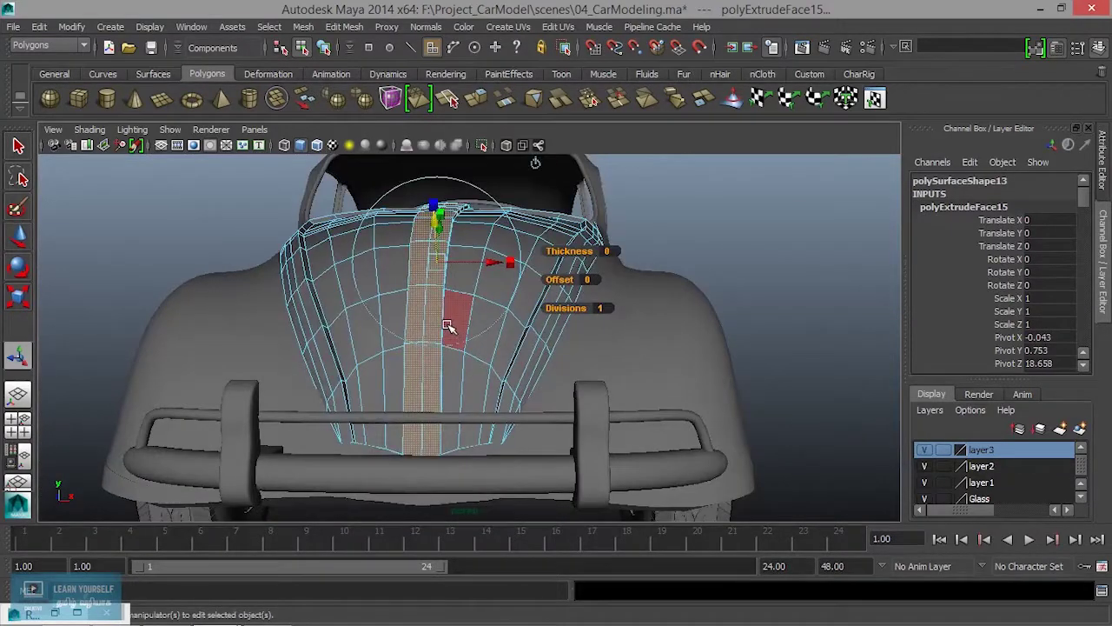
Show the hood in smooth preview, return to object mode and inspect the centre ridge down to the nose
{"action": "key", "text": "3"}
{"action": "left_click_drag", "start_coordinate": [458, 385], "coordinate": [466, 443], "text": "alt"}
{"action": "right_click_drag", "start_coordinate": [502, 207], "coordinate": [568, 188]}
{"action": "left_click", "coordinate": [804, 228]}
{"action": "right_click_drag", "start_coordinate": [805, 228], "coordinate": [760, 271], "text": "alt"}
{"action": "left_click_drag", "start_coordinate": [619, 316], "coordinate": [674, 317], "text": "alt"}
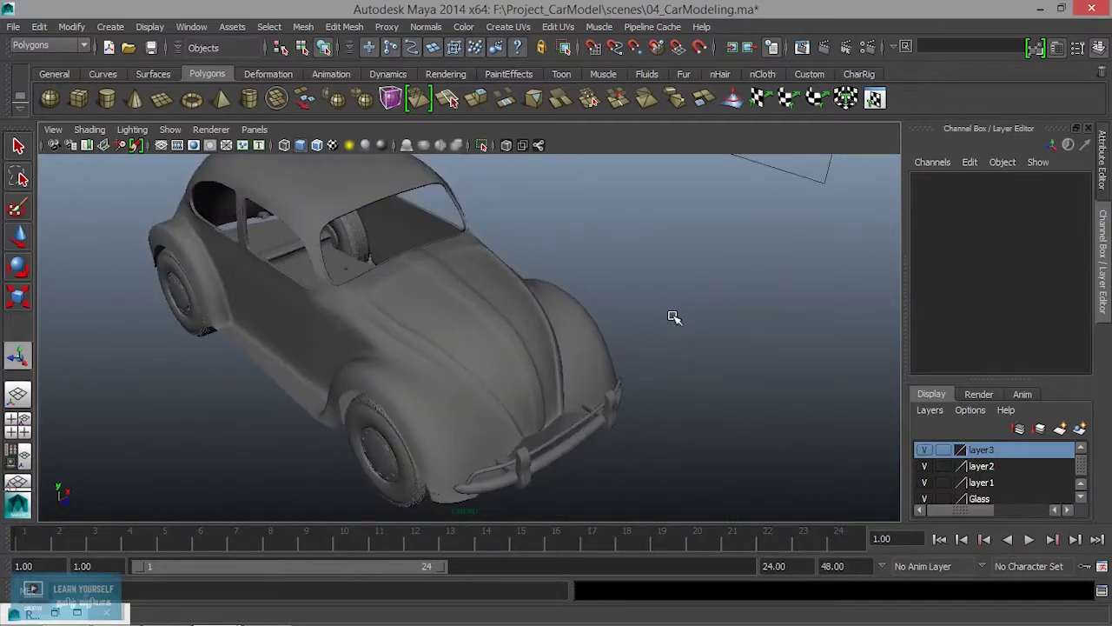
{"action": "right_click_drag", "start_coordinate": [495, 311], "coordinate": [616, 348], "text": "alt"}
{"action": "middle_click_drag", "start_coordinate": [552, 339], "coordinate": [495, 289], "text": "alt"}
{"action": "left_click_drag", "start_coordinate": [493, 289], "coordinate": [350, 258], "text": "alt"}
{"action": "left_click", "coordinate": [527, 342]}
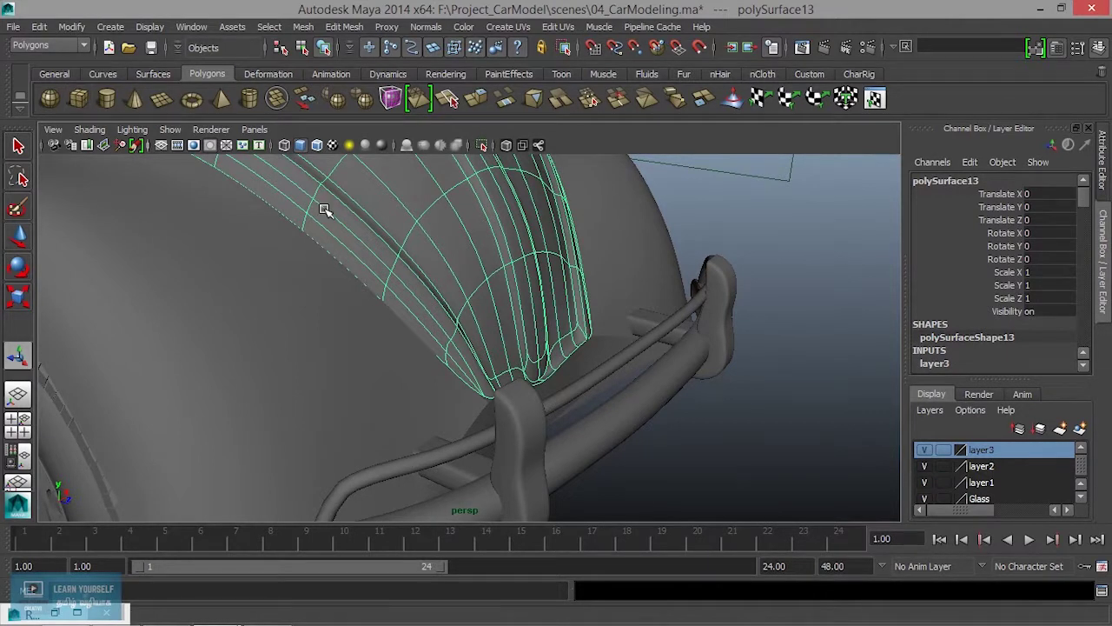
Create a polygon cube and move it to the hood's nose, at about Y -2.485 and Z 27.835
{"action": "left_click", "coordinate": [80, 99]}
{"action": "scroll", "coordinate": [525, 318], "scroll_direction": "down", "scroll_amount": 5}
{"action": "key", "text": "w"}
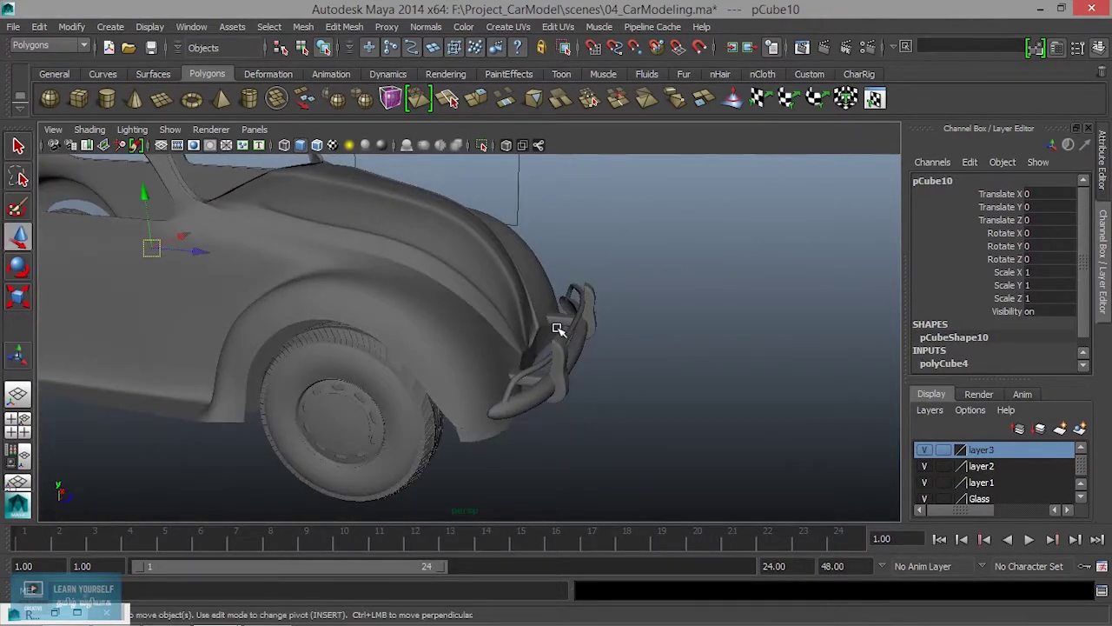
{"action": "left_click_drag", "start_coordinate": [182, 242], "coordinate": [582, 318]}
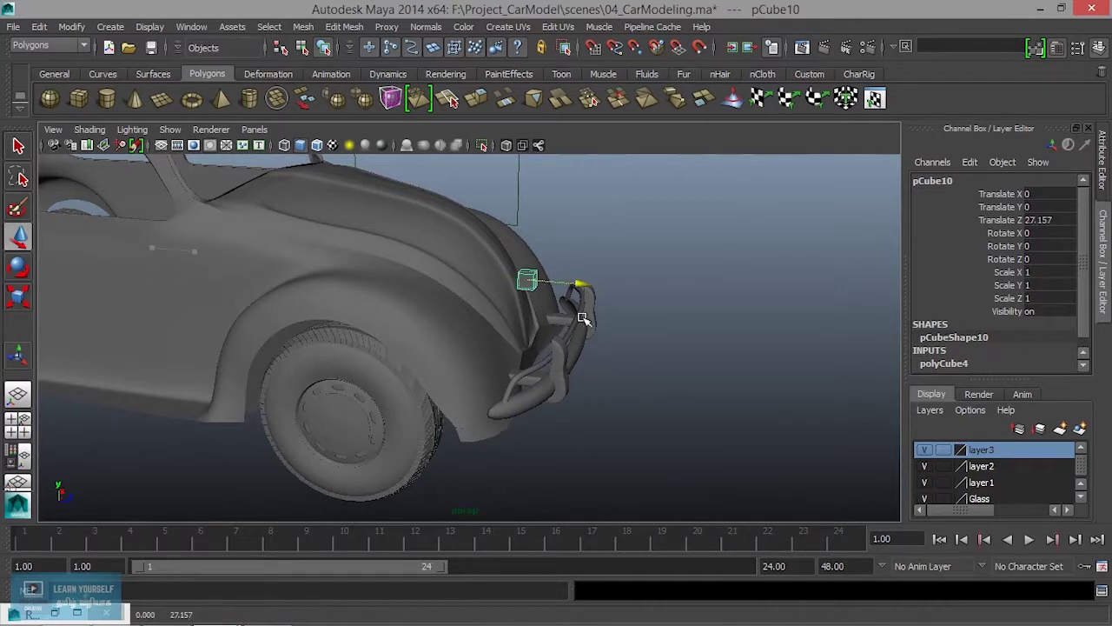
{"action": "left_click_drag", "start_coordinate": [529, 230], "coordinate": [540, 295]}
{"action": "scroll", "coordinate": [564, 333], "scroll_direction": "up", "scroll_amount": 5}
{"action": "left_click_drag", "start_coordinate": [565, 333], "coordinate": [646, 311], "text": "alt"}
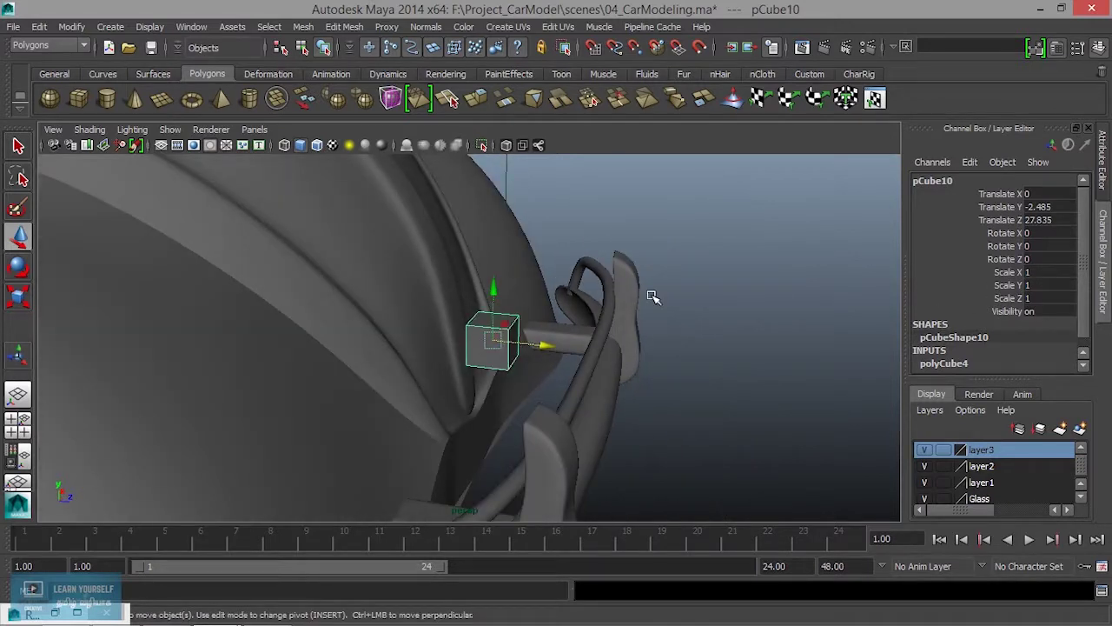
Scale the cube into a thin upright bar of about 0.413 × 3.241 × 0.349 and raise it to about Y -0.891
{"action": "key", "text": "r"}
{"action": "left_click_drag", "start_coordinate": [495, 269], "coordinate": [495, 214]}
{"action": "key", "text": "w"}
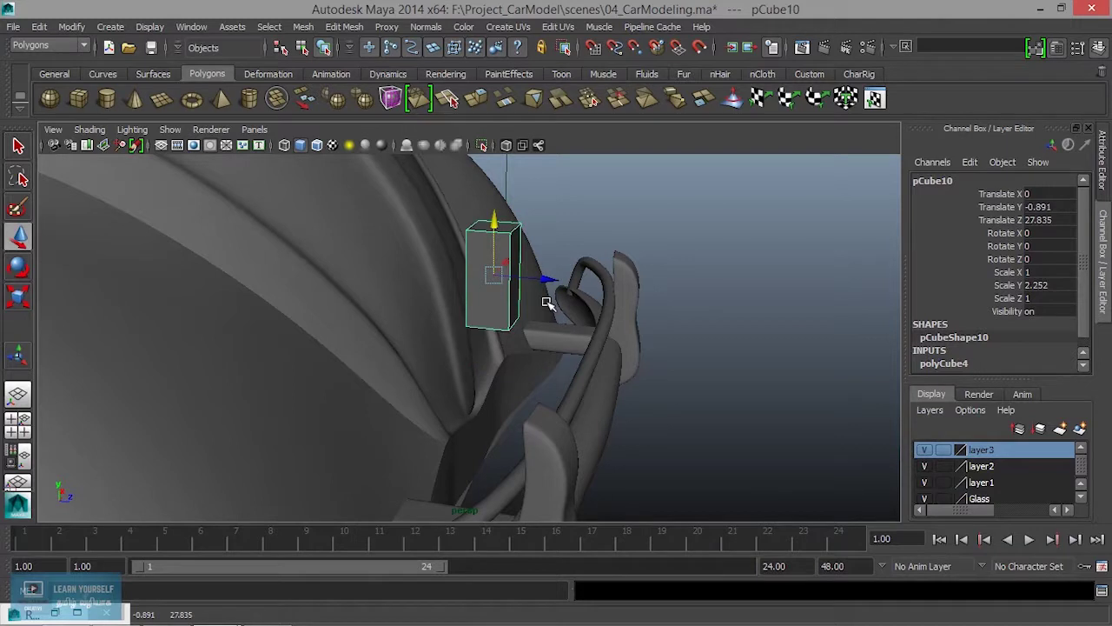
{"action": "key", "text": "r"}
{"action": "left_click_drag", "start_coordinate": [519, 275], "coordinate": [496, 270]}
{"action": "key", "text": "ctrl+z"}
{"action": "left_click_drag", "start_coordinate": [566, 281], "coordinate": [569, 320]}
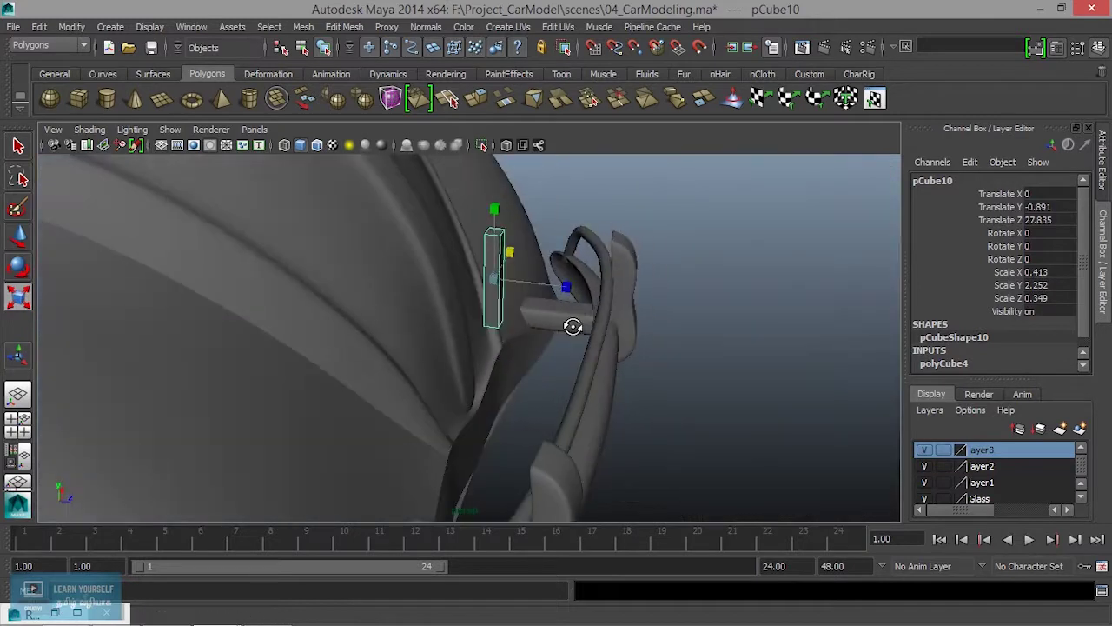
{"action": "left_click_drag", "start_coordinate": [496, 208], "coordinate": [654, 371]}
{"action": "scroll", "coordinate": [991, 359], "scroll_direction": "down", "scroll_amount": 1}
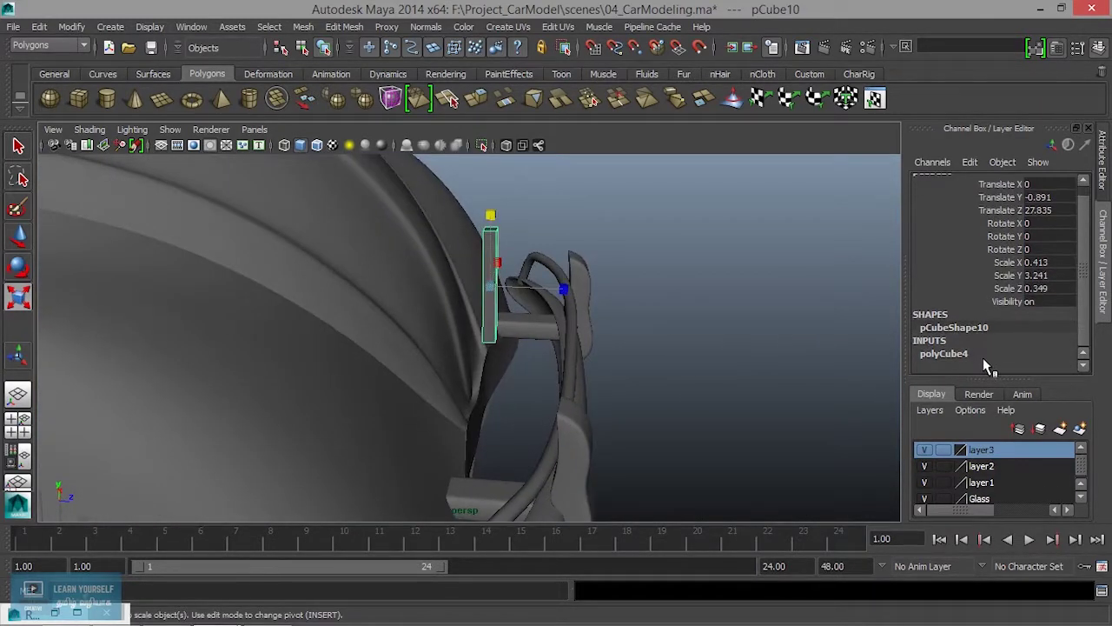
Set the bar's height subdivisions to 8
{"action": "left_click", "coordinate": [956, 355]}
{"action": "scroll", "coordinate": [982, 347], "scroll_direction": "down", "scroll_amount": 3}
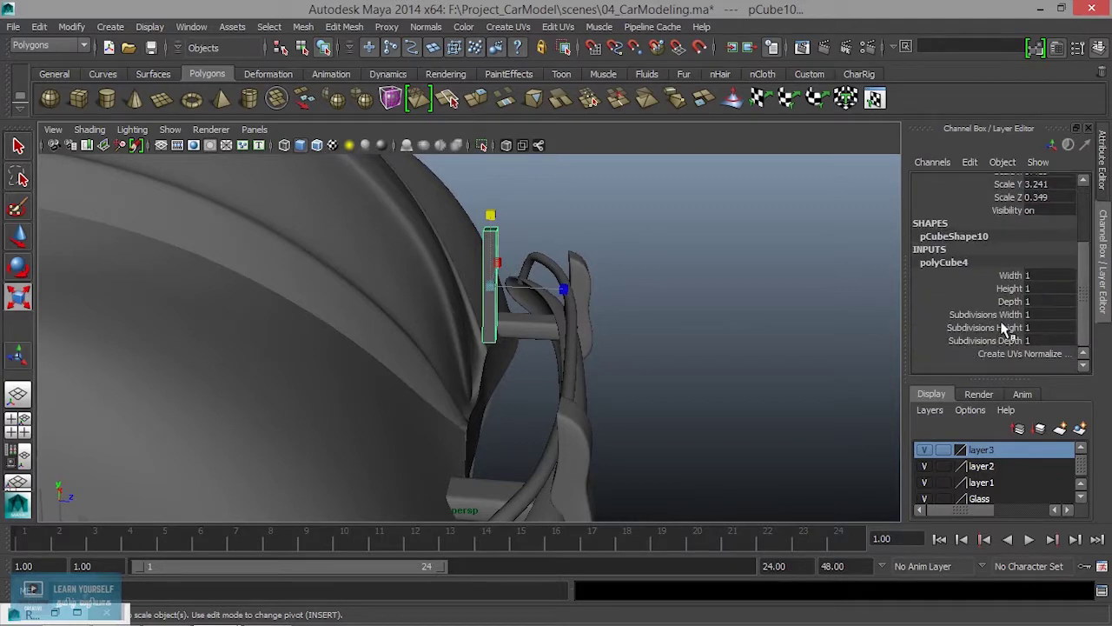
{"action": "left_click", "coordinate": [999, 328]}
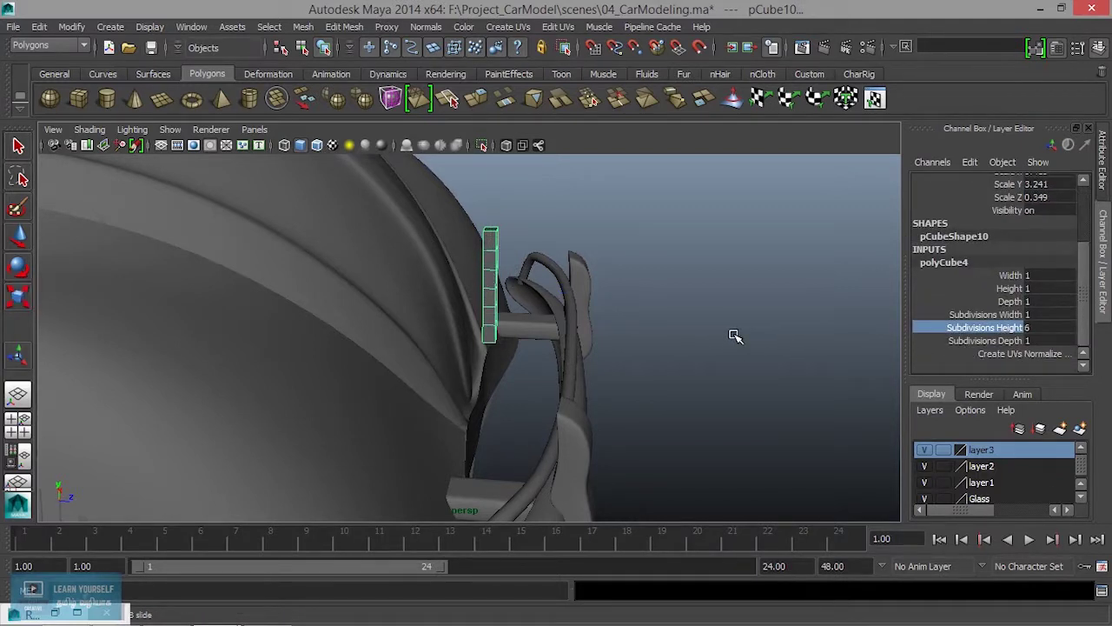
Move the bar in front of the hood's nose, to about Y -1.956 and Z 27.765
{"action": "left_click_drag", "start_coordinate": [673, 346], "coordinate": [323, 377], "text": "alt"}
{"action": "key", "text": "w"}
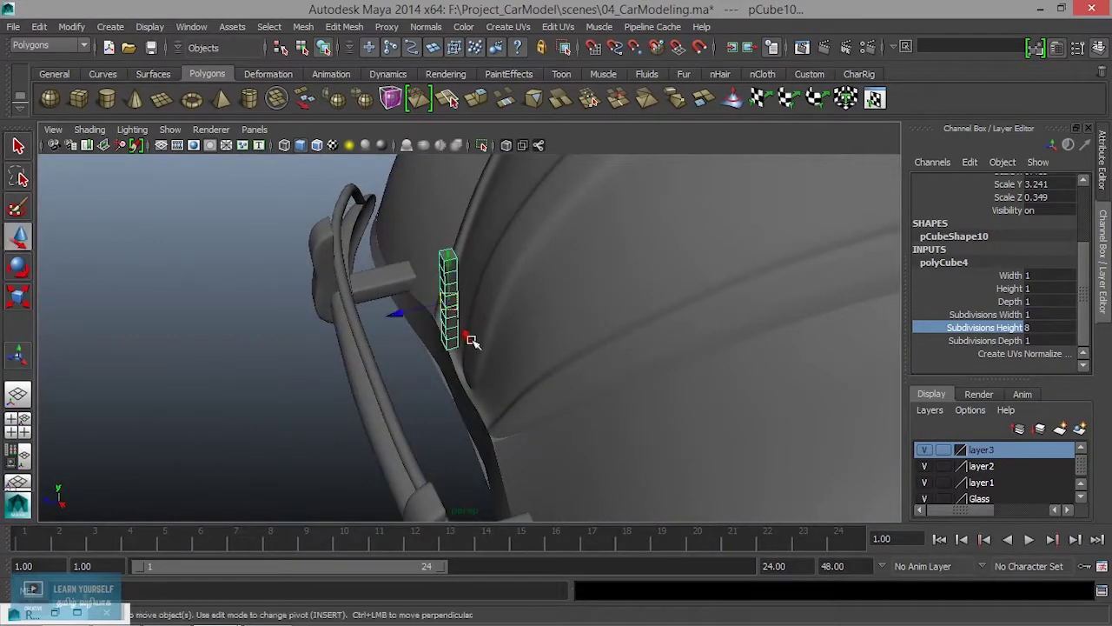
{"action": "left_click_drag", "start_coordinate": [396, 316], "coordinate": [443, 320]}
{"action": "left_click_drag", "start_coordinate": [470, 252], "coordinate": [468, 285]}
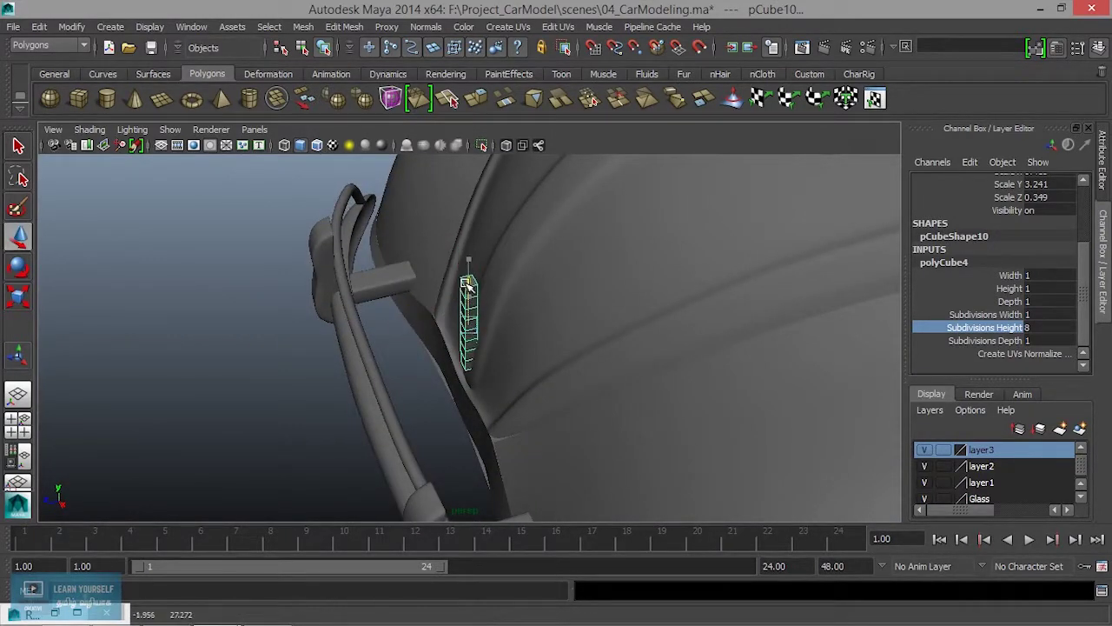
{"action": "left_click_drag", "start_coordinate": [426, 337], "coordinate": [402, 330]}
In the side view, bend the bar's two uppermost vertex pairs back toward the hood to form a curved handle end
{"action": "key", "text": "space"}
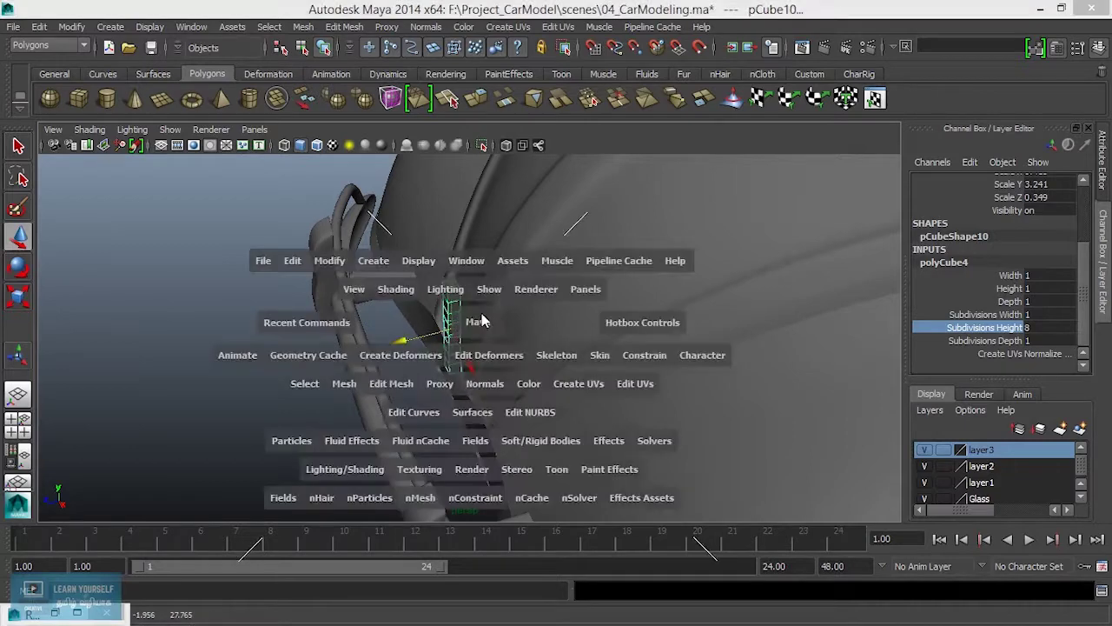
{"action": "key", "text": "space"}
{"action": "scroll", "coordinate": [489, 380], "scroll_direction": "up", "scroll_amount": 5}
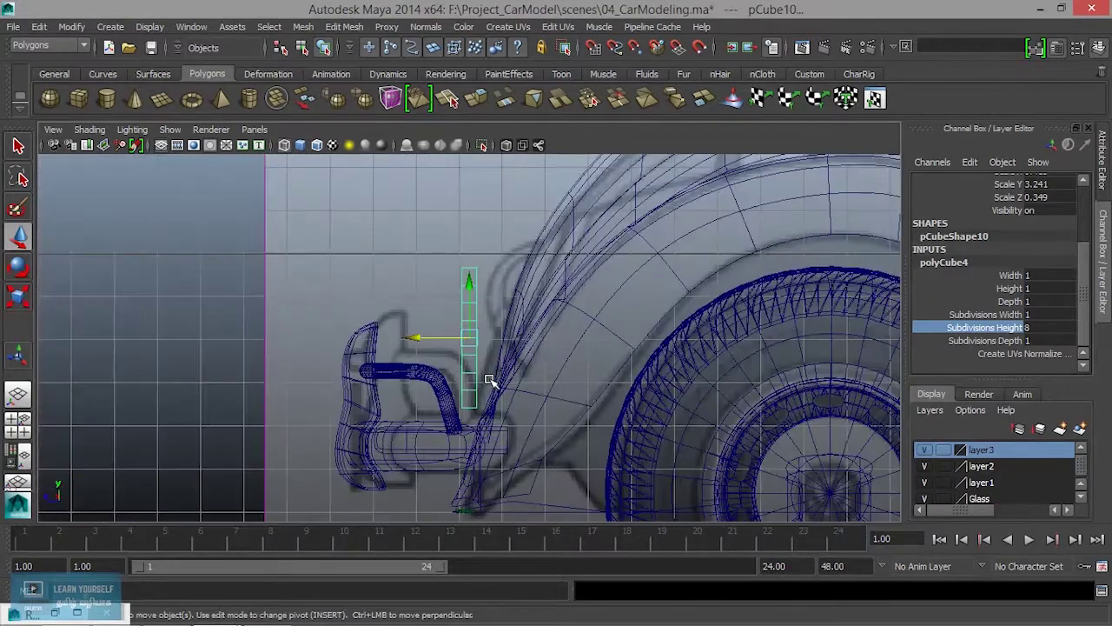
{"action": "right_click_drag", "start_coordinate": [472, 236], "coordinate": [420, 240]}
{"action": "left_click_drag", "start_coordinate": [424, 206], "coordinate": [506, 249]}
{"action": "left_click_drag", "start_coordinate": [495, 246], "coordinate": [495, 247]}
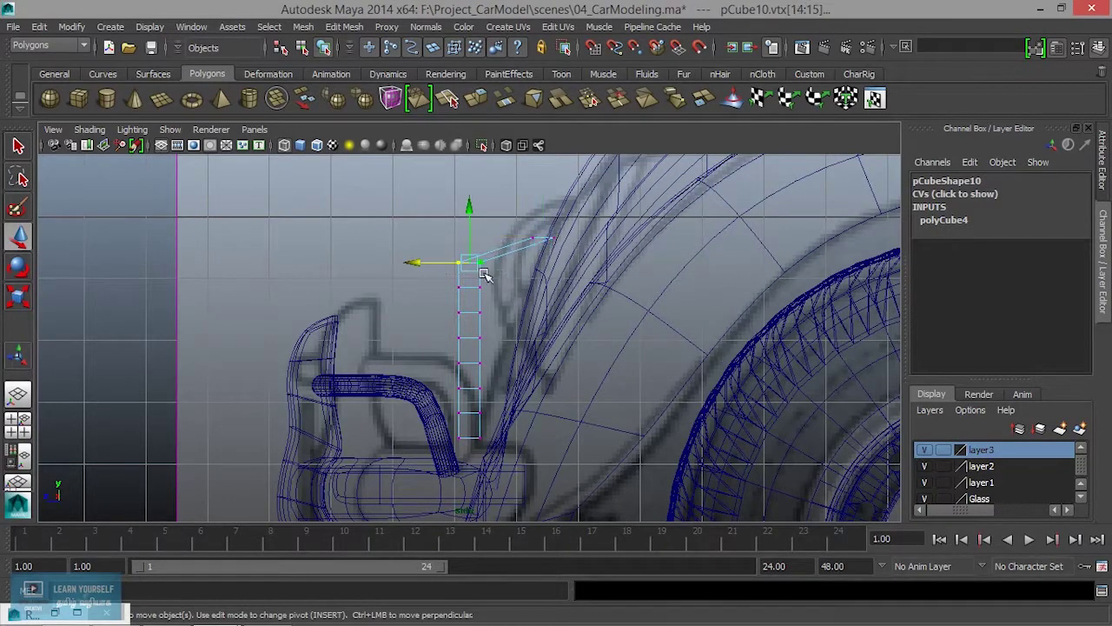
{"action": "key", "text": "e"}
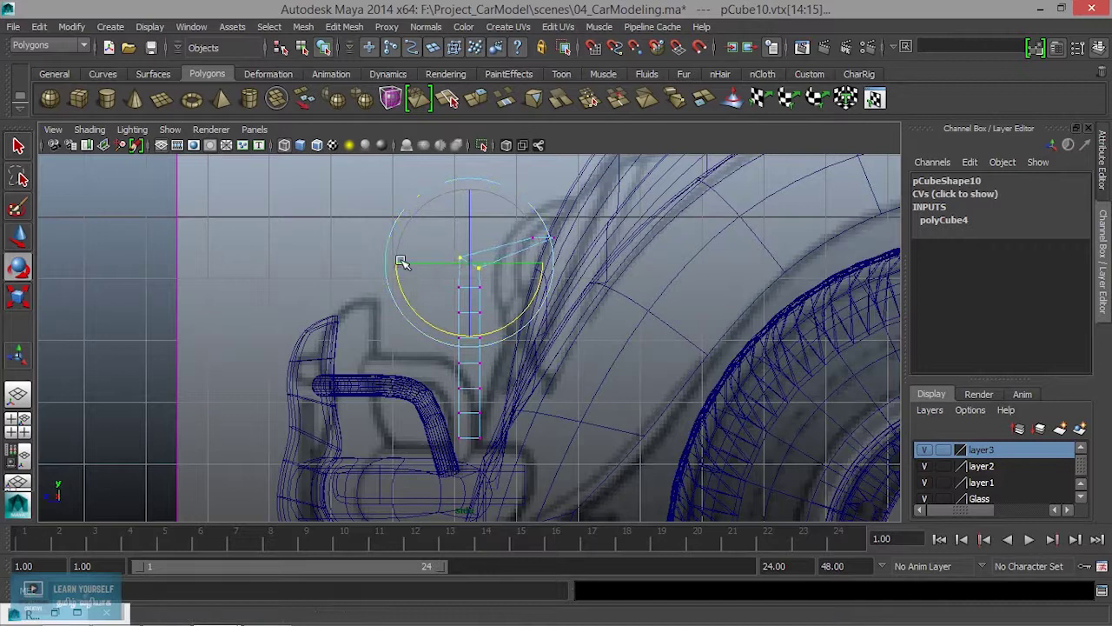
{"action": "key", "text": "w"}
{"action": "left_click", "coordinate": [428, 266]}
{"action": "key", "text": "ctrl+z"}
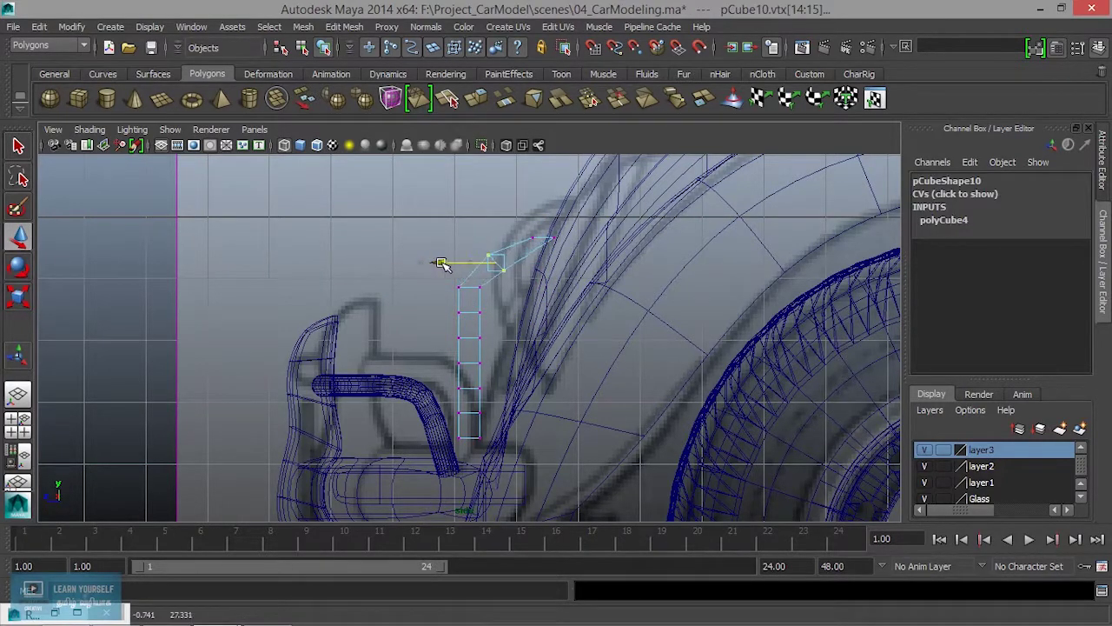
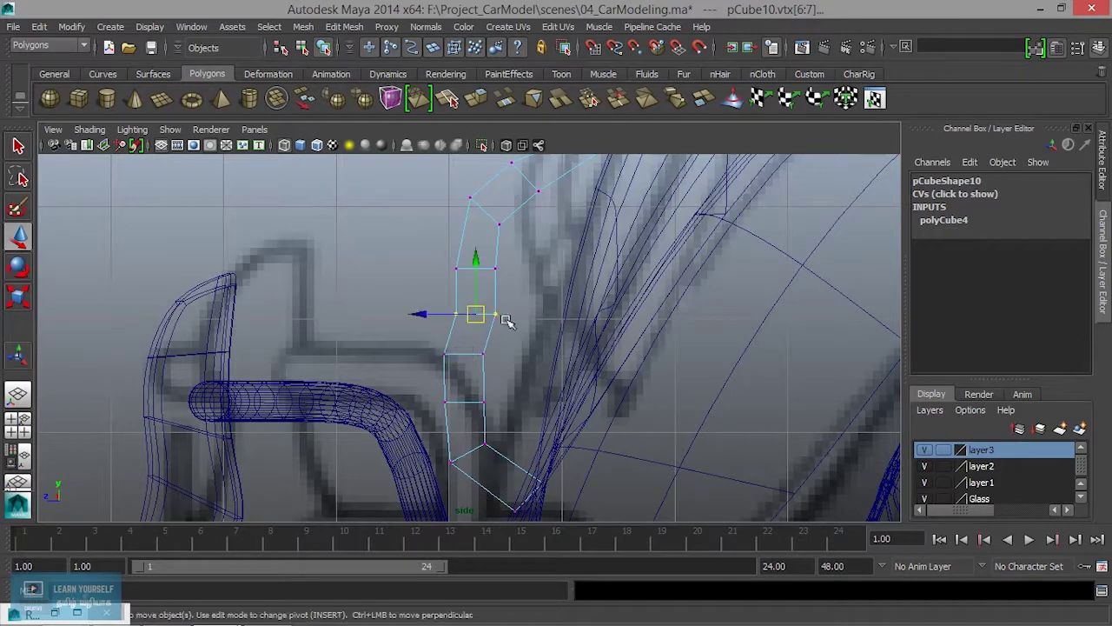
Shift the middle and lower vertex pairs of the handle outward to even out its curved profile
{"action": "left_click_drag", "start_coordinate": [436, 256], "coordinate": [469, 269]}
{"action": "left_click_drag", "start_coordinate": [421, 301], "coordinate": [463, 360]}
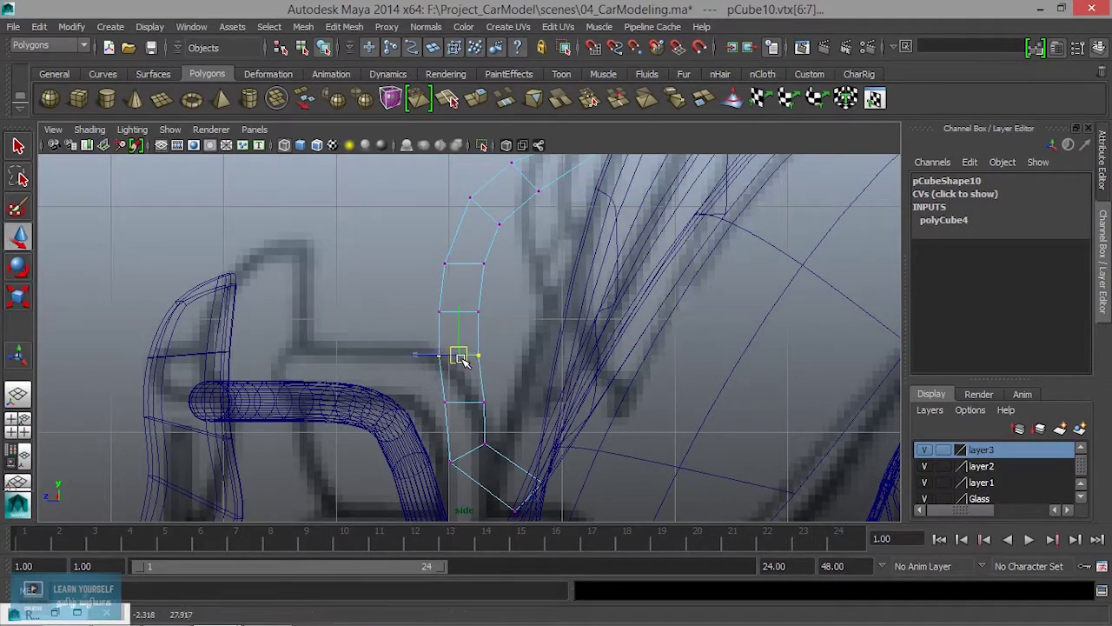
{"action": "left_click_drag", "start_coordinate": [416, 389], "coordinate": [461, 404]}
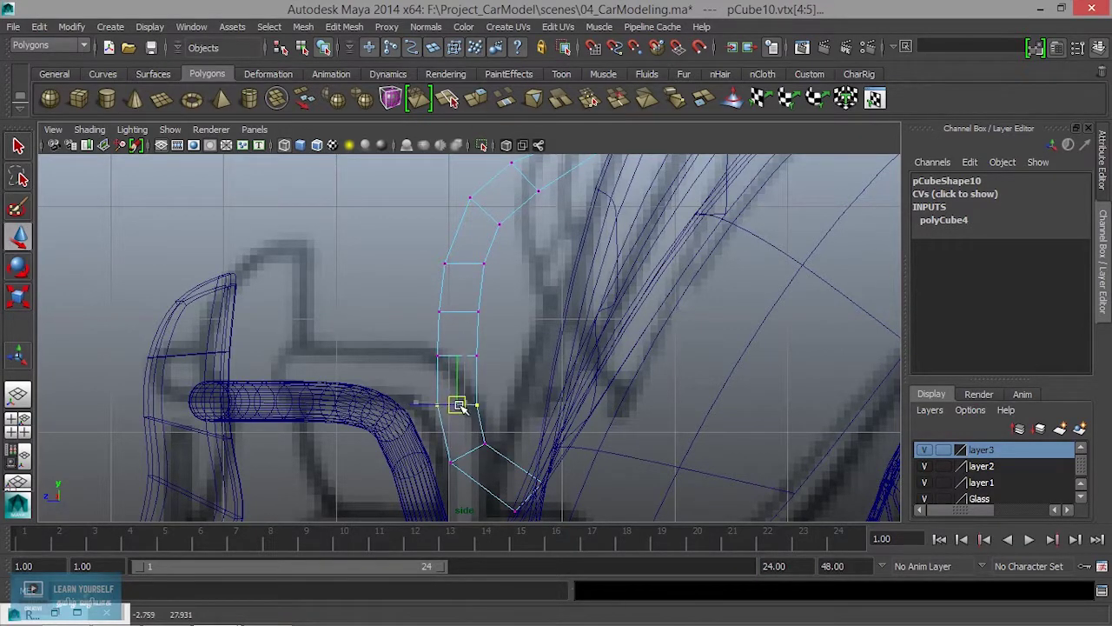
Switch back to the perspective view and return the handle to object mode
{"action": "scroll", "coordinate": [513, 432], "scroll_direction": "down", "scroll_amount": 8}
{"action": "scroll", "coordinate": [523, 380], "scroll_direction": "up", "scroll_amount": 3}
{"action": "key", "text": "space"}
{"action": "key", "text": "space"}
{"action": "left_click_drag", "start_coordinate": [586, 327], "coordinate": [611, 368], "text": "alt"}
{"action": "right_click_drag", "start_coordinate": [564, 347], "coordinate": [632, 217]}
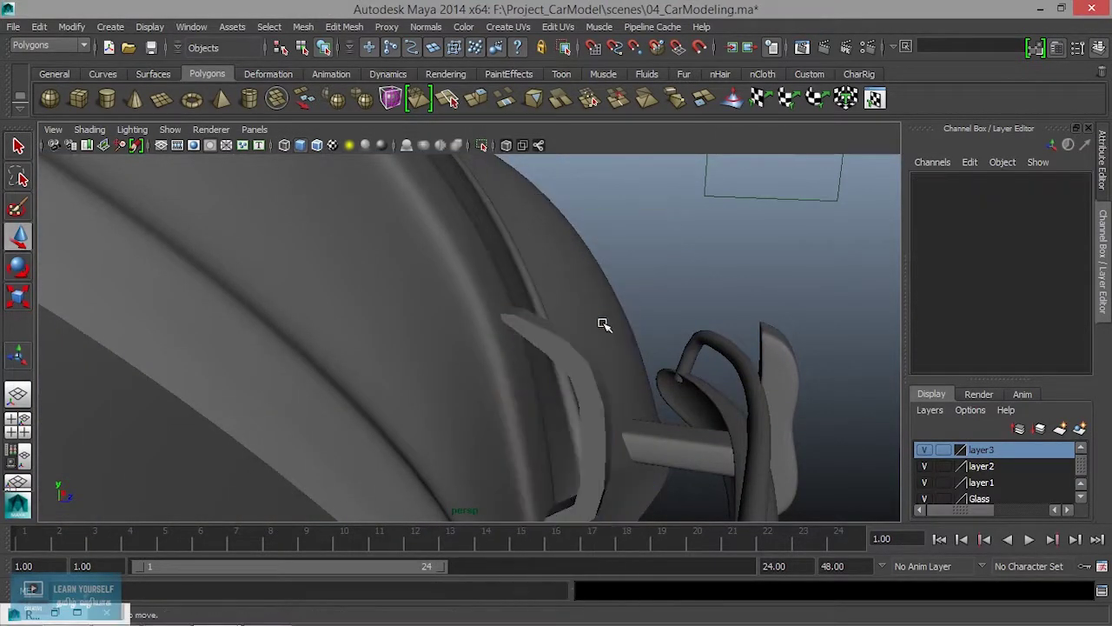
Show the curved handle in smooth preview and examine its front side close up
{"action": "left_click", "coordinate": [582, 365]}
{"action": "left_click", "coordinate": [675, 316]}
{"action": "left_click_drag", "start_coordinate": [675, 316], "coordinate": [434, 402], "text": "alt"}
{"action": "scroll", "coordinate": [439, 404], "scroll_direction": "up", "scroll_amount": 3}
{"action": "left_click", "coordinate": [462, 418]}
{"action": "scroll", "coordinate": [451, 452], "scroll_direction": "up", "scroll_amount": 5}
{"action": "middle_click_drag", "start_coordinate": [463, 407], "coordinate": [509, 280], "text": "alt"}
{"action": "scroll", "coordinate": [470, 267], "scroll_direction": "up", "scroll_amount": 2}
Insert two edge loops along the handle's length to sharpen its sides, and return to object mode
{"action": "left_click", "coordinate": [811, 75]}
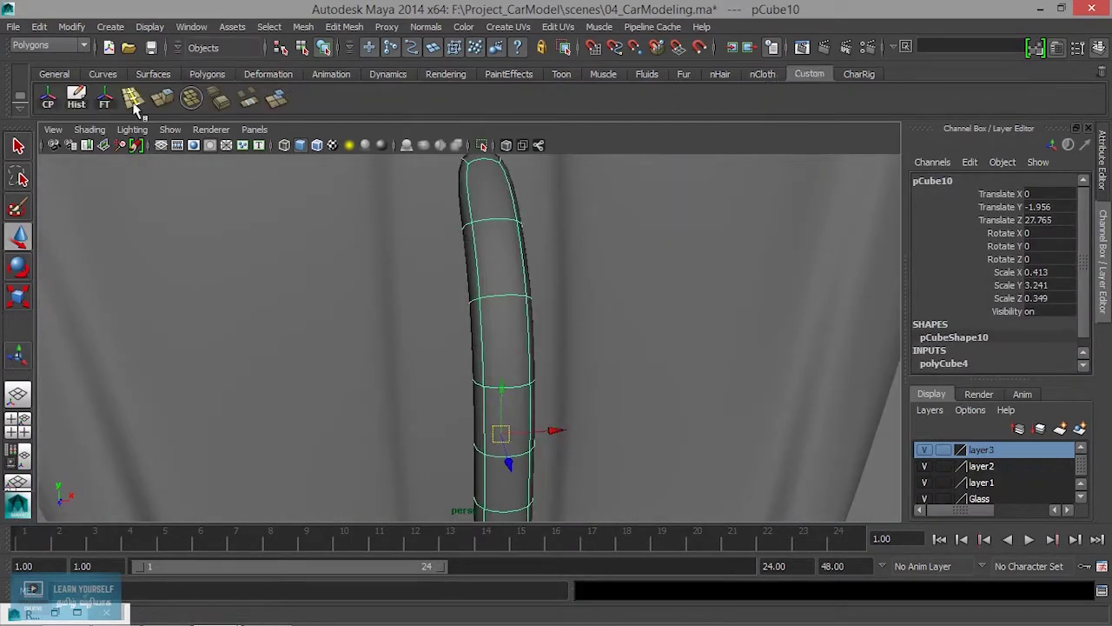
{"action": "left_click", "coordinate": [344, 27]}
{"action": "left_click", "coordinate": [435, 184]}
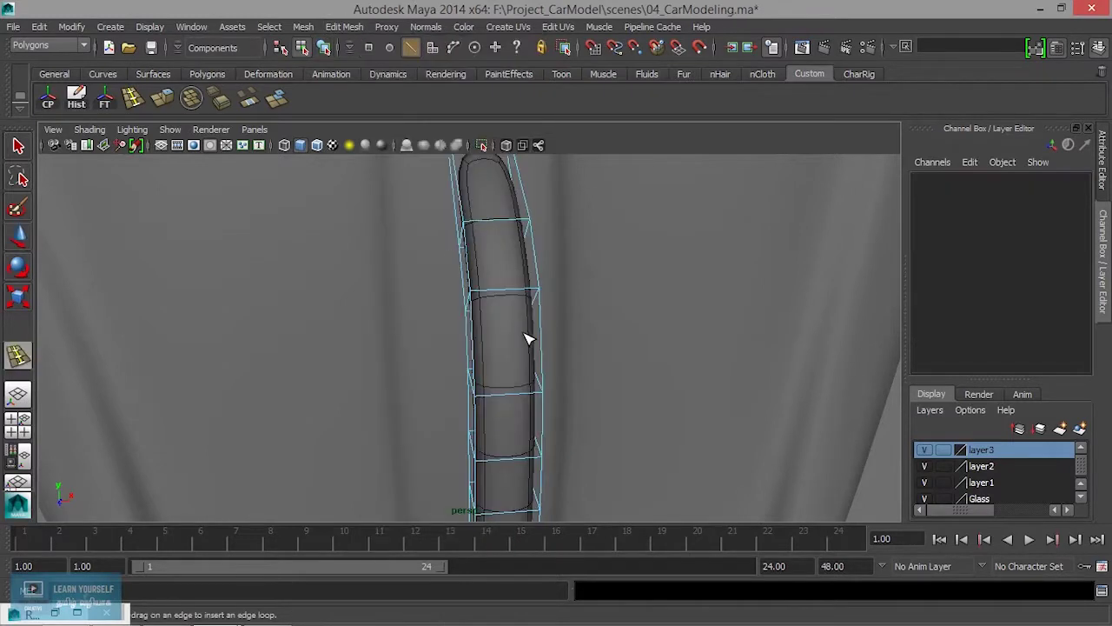
{"action": "left_click_drag", "start_coordinate": [493, 296], "coordinate": [532, 295]}
{"action": "left_click_drag", "start_coordinate": [531, 295], "coordinate": [569, 306], "text": "alt"}
{"action": "key", "text": "q"}
{"action": "right_click_drag", "start_coordinate": [567, 278], "coordinate": [647, 219]}
{"action": "left_click", "coordinate": [691, 239]}
Scale the handle down uniformly to about 0.289 × 2.273 × 0.244 and push it against the hood at about Z 27.342
{"action": "left_click_drag", "start_coordinate": [591, 360], "coordinate": [516, 340], "text": "alt"}
{"action": "left_click", "coordinate": [569, 355]}
{"action": "key", "text": "r"}
{"action": "key", "text": "w"}
{"action": "left_click_drag", "start_coordinate": [611, 355], "coordinate": [577, 346]}
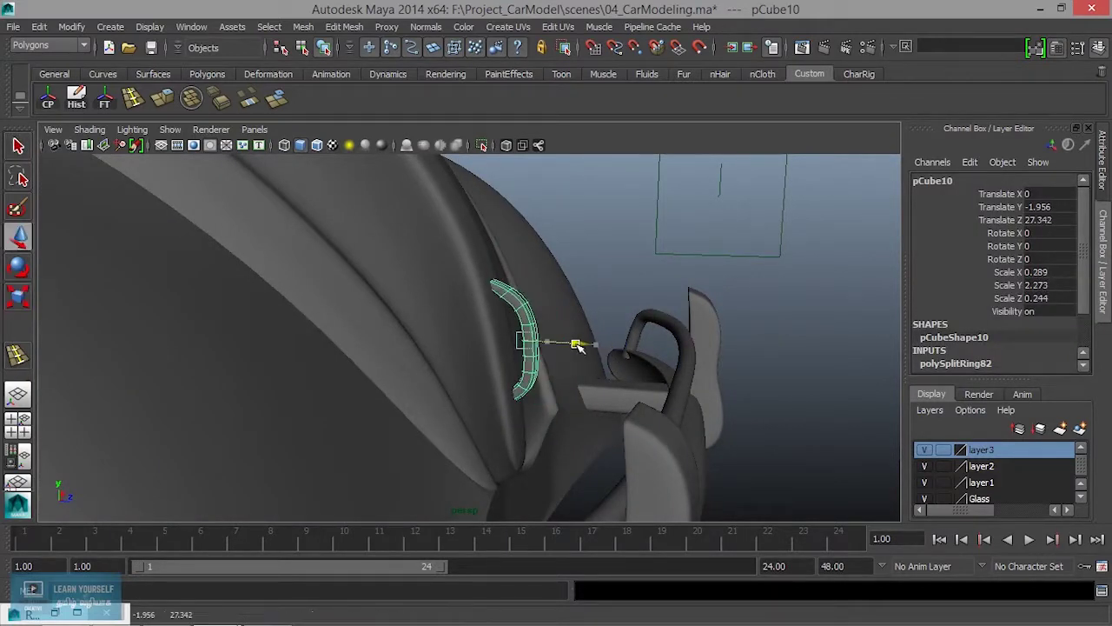
Turn off the handle's smooth preview and reposition its upper vertex pairs to round the bend toward the hood
{"action": "left_click", "coordinate": [617, 248]}
{"action": "left_click_drag", "start_coordinate": [617, 249], "coordinate": [298, 373], "text": "alt"}
{"action": "right_click_drag", "start_coordinate": [298, 372], "coordinate": [670, 444], "text": "alt"}
{"action": "middle_click_drag", "start_coordinate": [365, 291], "coordinate": [515, 344], "text": "alt"}
{"action": "right_click_drag", "start_coordinate": [515, 345], "coordinate": [568, 379], "text": "alt"}
{"action": "left_click", "coordinate": [568, 382]}
{"action": "left_click_drag", "start_coordinate": [568, 383], "coordinate": [498, 435], "text": "alt"}
{"action": "key", "text": "1"}
{"action": "right_click_drag", "start_coordinate": [538, 297], "coordinate": [475, 245]}
{"action": "left_click_drag", "start_coordinate": [529, 318], "coordinate": [503, 276], "text": "alt"}
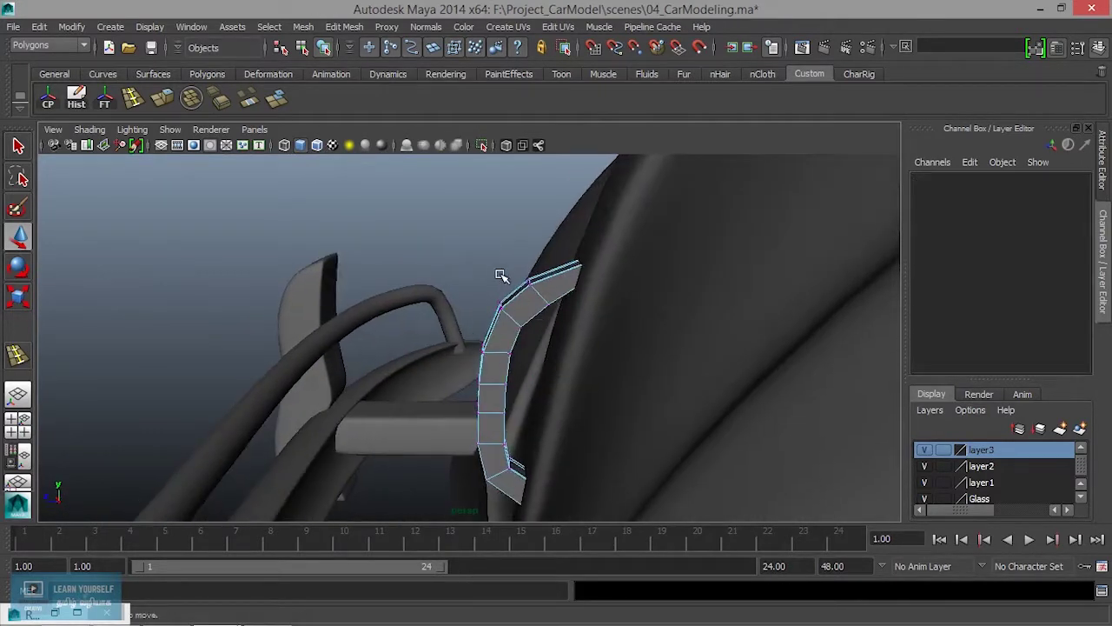
{"action": "left_click_drag", "start_coordinate": [534, 337], "coordinate": [591, 319]}
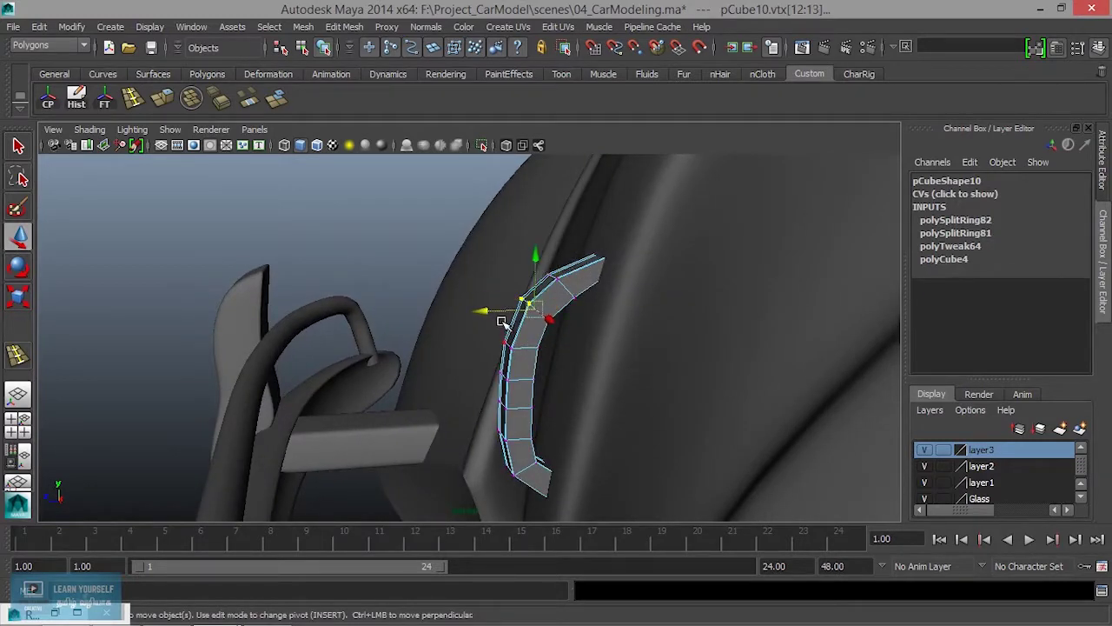
{"action": "left_click_drag", "start_coordinate": [557, 345], "coordinate": [504, 331], "text": "alt"}
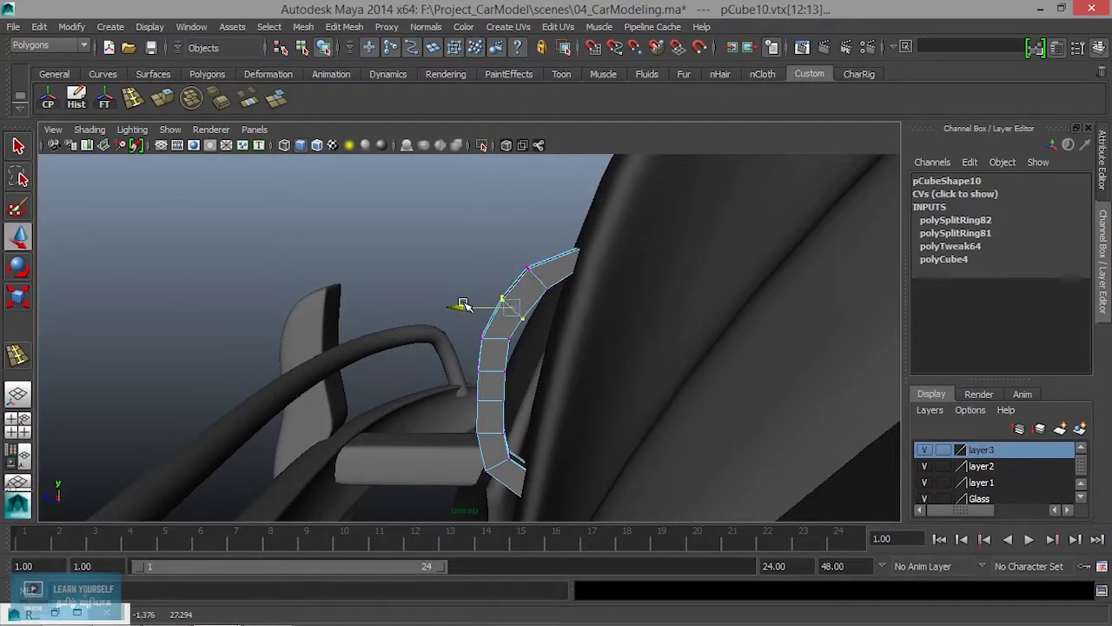
{"action": "left_click_drag", "start_coordinate": [499, 337], "coordinate": [557, 334], "text": "alt"}
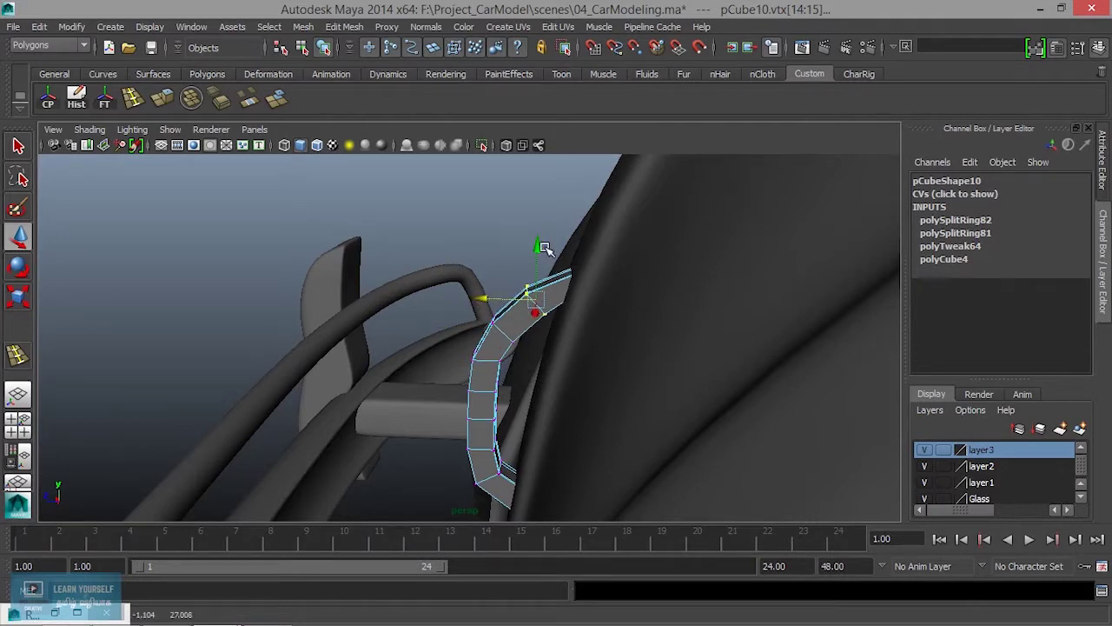
{"action": "left_click_drag", "start_coordinate": [538, 250], "coordinate": [527, 318], "text": "alt"}
Return the handle to object mode, deselect it and inspect how it sits on the car's front
{"action": "right_click_drag", "start_coordinate": [513, 236], "coordinate": [518, 345]}
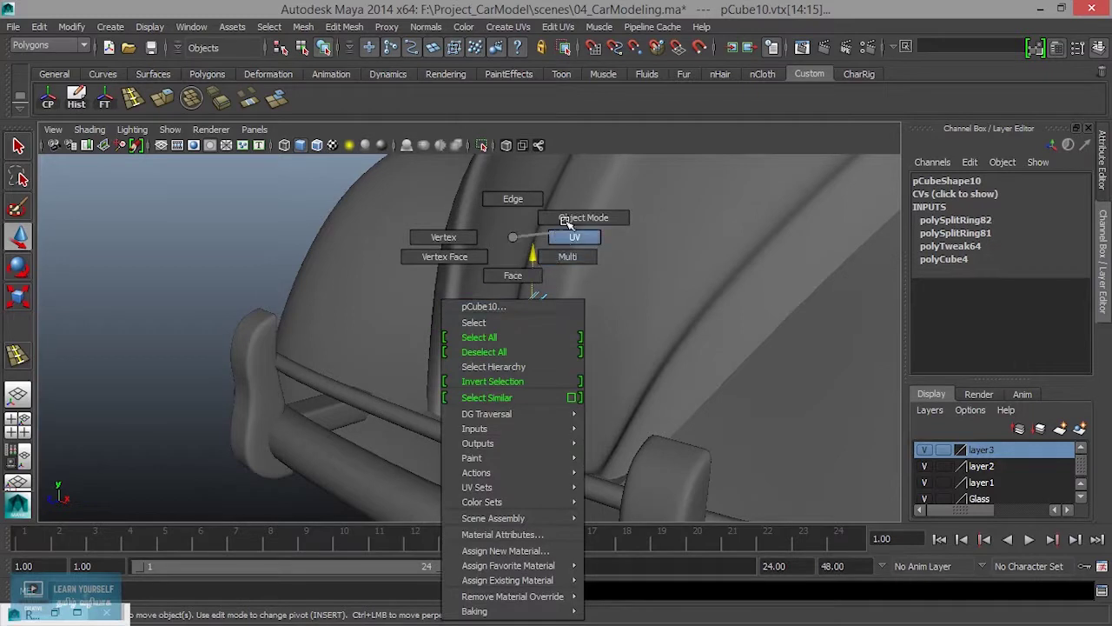
{"action": "right_click_drag", "start_coordinate": [566, 222], "coordinate": [567, 223]}
{"action": "left_click", "coordinate": [265, 243]}
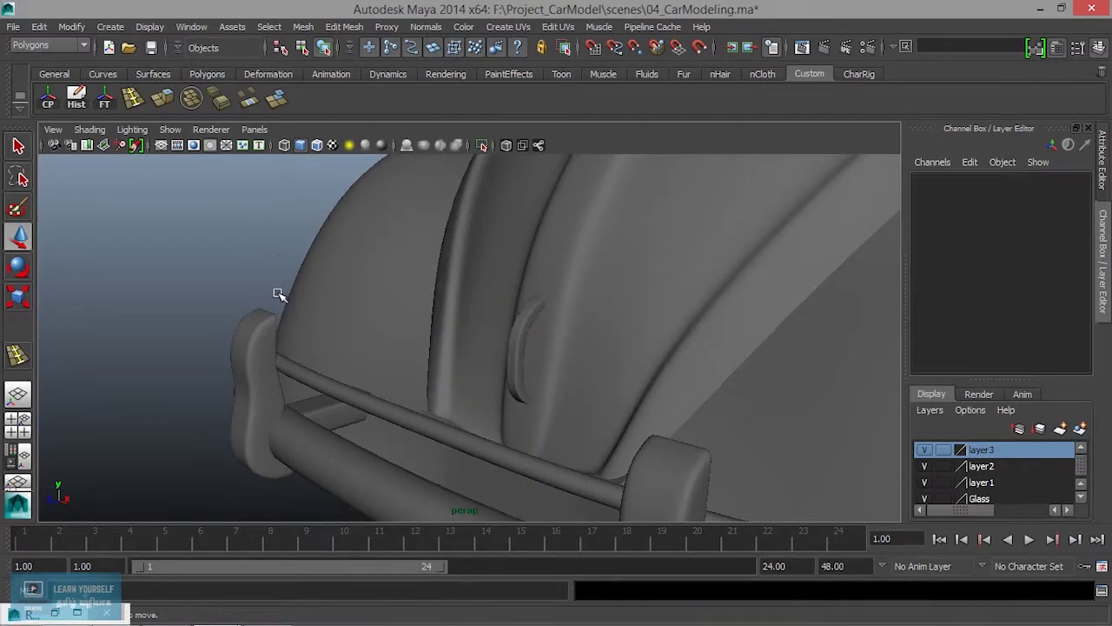
{"action": "scroll", "coordinate": [287, 318], "scroll_direction": "down", "scroll_amount": 8}
{"action": "mouse_move", "coordinate": [288, 318]}
{"action": "left_mouse_down", "text": "alt"}
{"action": "mouse_move", "coordinate": [457, 377]}
{"action": "mouse_move", "coordinate": [298, 325]}
{"action": "left_mouse_up", "text": "alt"}
{"action": "scroll", "coordinate": [298, 325], "scroll_direction": "up", "scroll_amount": 4}
{"action": "middle_click_drag", "start_coordinate": [426, 375], "coordinate": [415, 381], "text": "alt"}
{"action": "left_click_drag", "start_coordinate": [414, 381], "coordinate": [557, 312], "text": "alt"}
Select the hood, turn off its smooth preview and switch it to face selection
{"action": "left_click", "coordinate": [469, 318]}
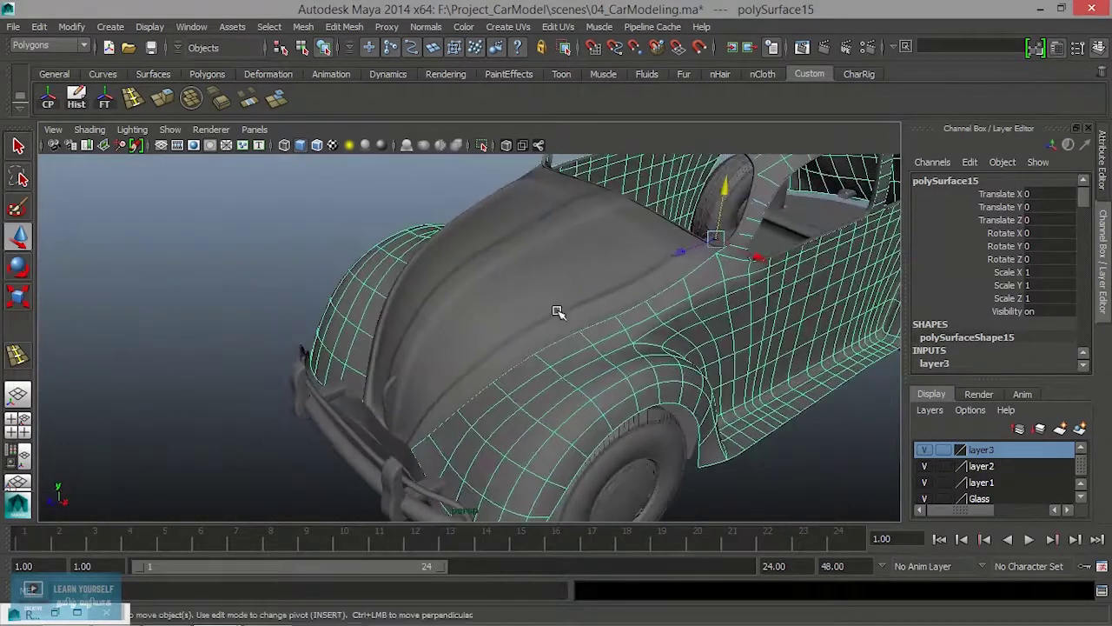
{"action": "left_click_drag", "start_coordinate": [400, 376], "coordinate": [417, 330], "text": "alt"}
{"action": "left_click", "coordinate": [434, 390]}
{"action": "left_click_drag", "start_coordinate": [434, 390], "coordinate": [449, 298], "text": "alt"}
{"action": "key", "text": "1"}
{"action": "right_click", "coordinate": [444, 291]}
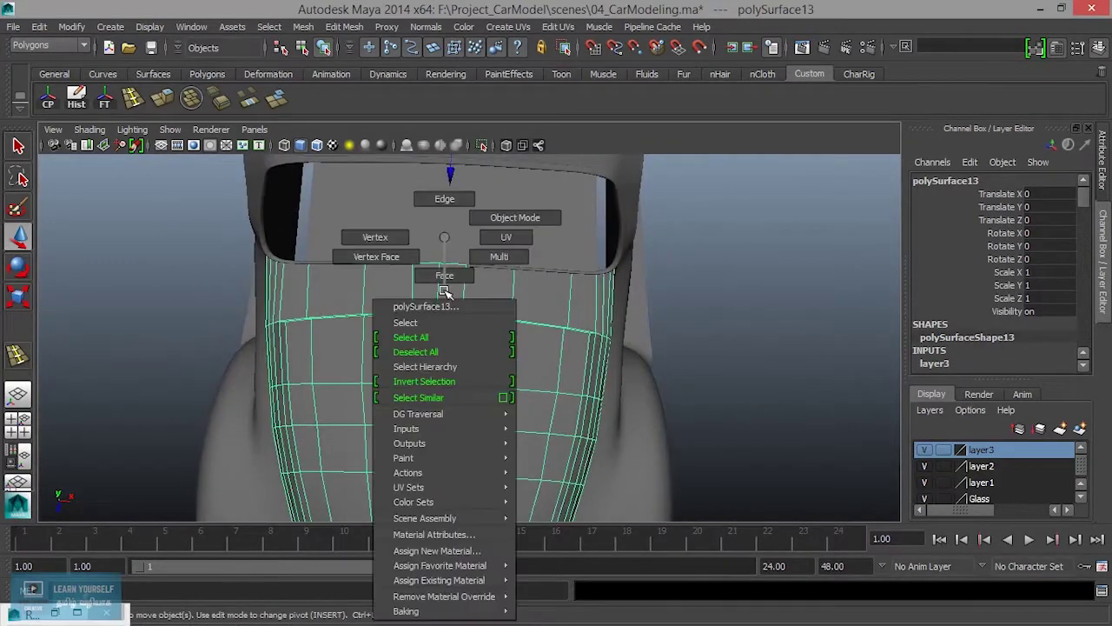
Select one whole centre column of hood faces, from the windshield edge down to the nose
{"action": "left_click", "coordinate": [427, 292]}
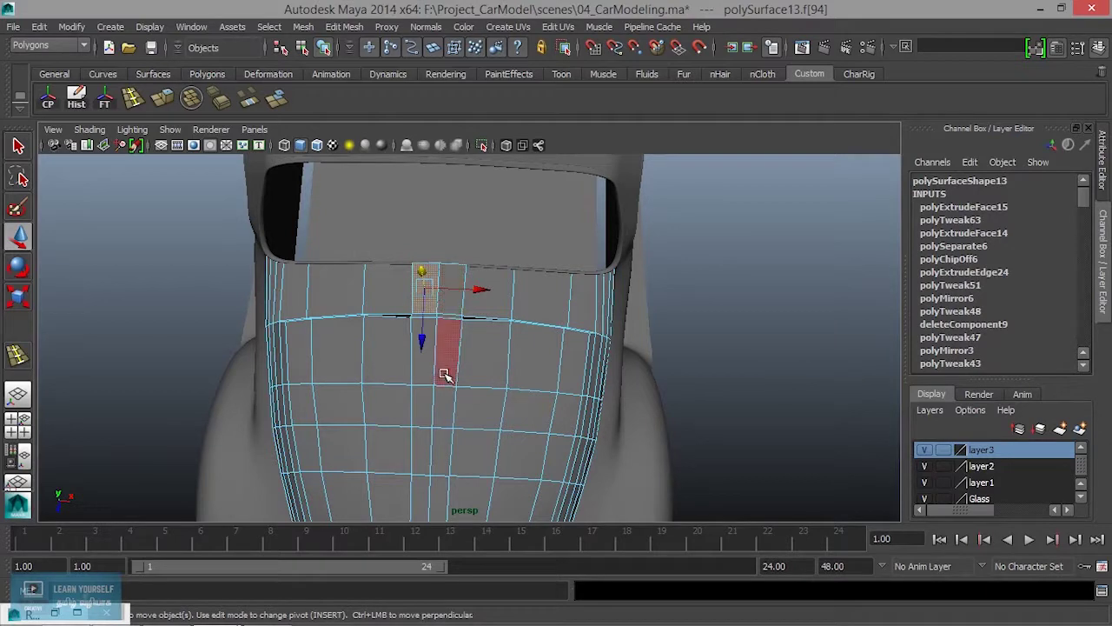
{"action": "middle_click_drag", "start_coordinate": [444, 373], "coordinate": [482, 154], "text": "alt"}
{"action": "left_click_drag", "start_coordinate": [467, 331], "coordinate": [471, 388], "text": "alt"}
{"action": "middle_click_drag", "start_coordinate": [477, 487], "coordinate": [495, 370], "text": "alt"}
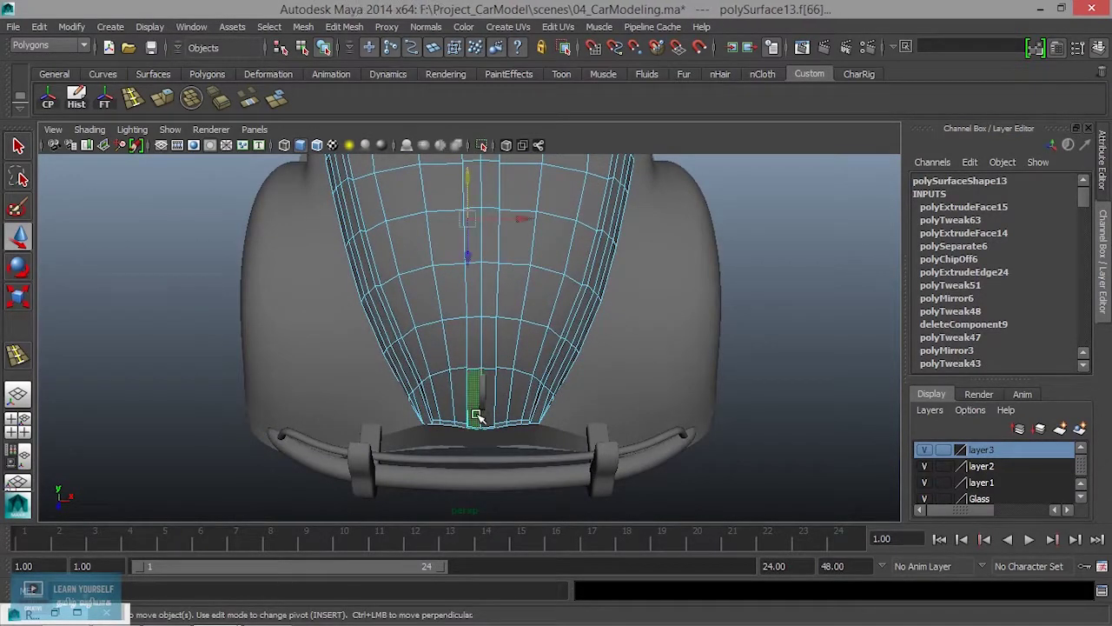
{"action": "double_click", "coordinate": [476, 415], "text": "shift"}
Add the adjacent centre column of hood faces to the selection, from the nose up to the windshield edge
{"action": "left_click", "coordinate": [491, 405], "text": "shift"}
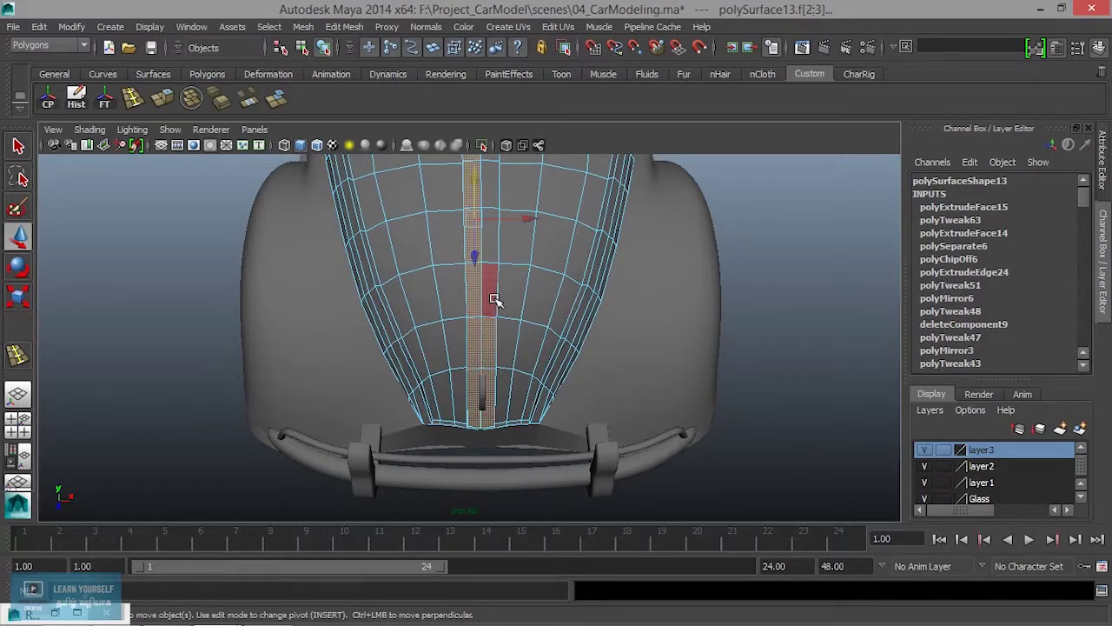
{"action": "right_click_drag", "start_coordinate": [470, 306], "coordinate": [544, 204], "text": "alt"}
{"action": "middle_click_drag", "start_coordinate": [541, 195], "coordinate": [513, 379], "text": "alt"}
{"action": "middle_click_drag", "start_coordinate": [535, 237], "coordinate": [537, 432], "text": "alt"}
{"action": "left_click", "coordinate": [504, 415], "text": "shift"}
{"action": "left_click", "coordinate": [497, 330], "text": "shift"}
{"action": "left_click", "coordinate": [498, 259], "text": "shift"}
{"action": "left_click", "coordinate": [497, 213], "text": "shift"}
{"action": "scroll", "coordinate": [498, 374], "scroll_direction": "down", "scroll_amount": 4}
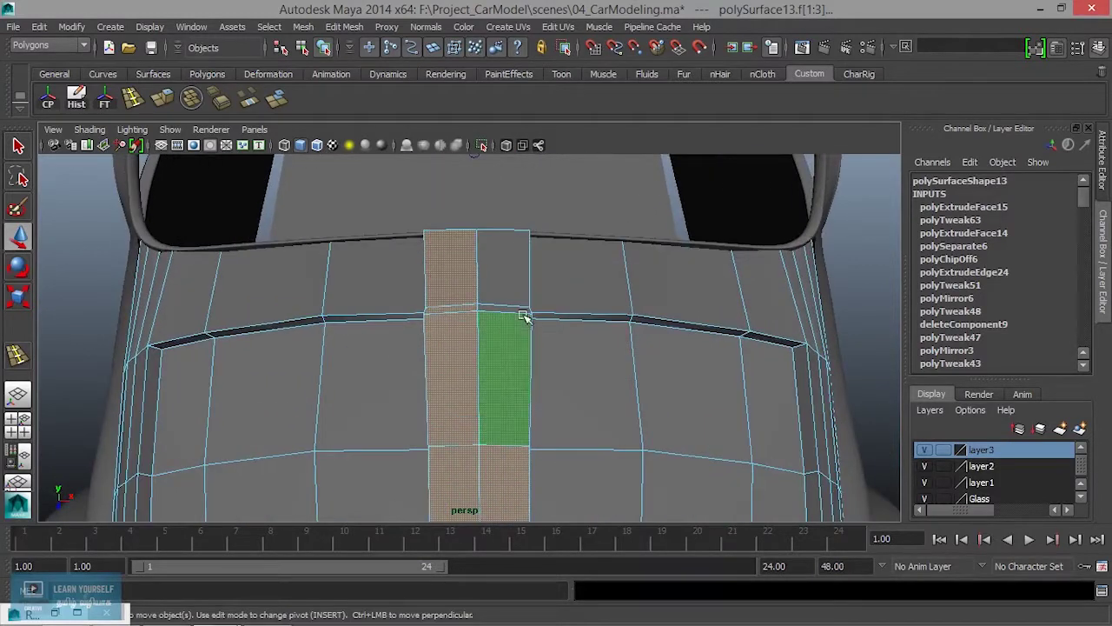
{"action": "left_click", "coordinate": [504, 287], "text": "shift"}
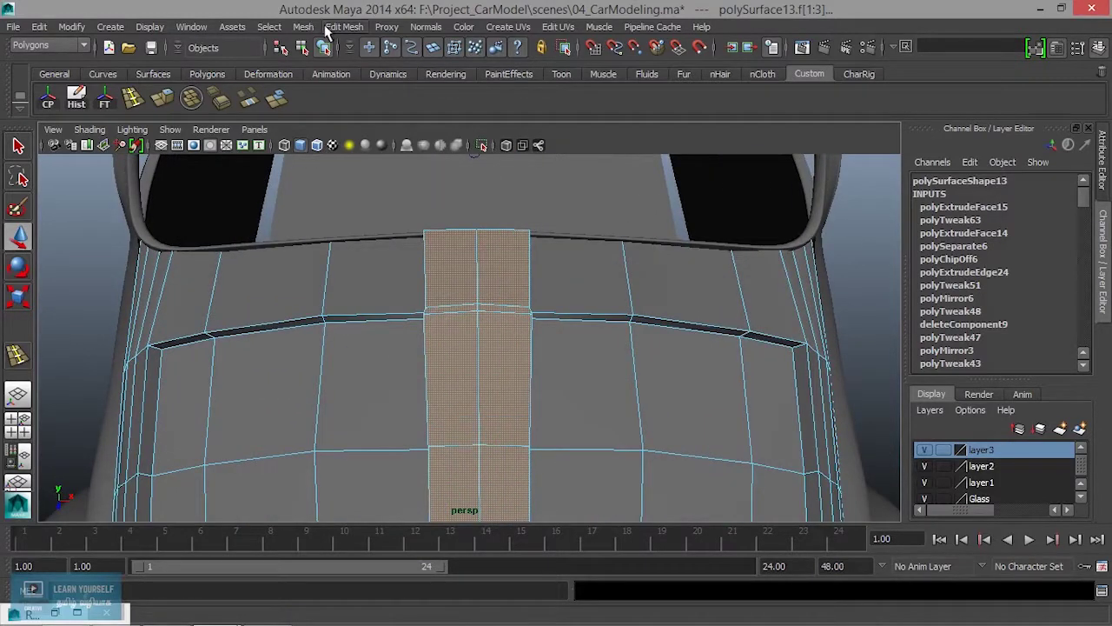
Extract the selected centre faces from the hood as a separate strip and return to object mode
{"action": "left_click", "coordinate": [330, 27]}
{"action": "left_click", "coordinate": [434, 362]}
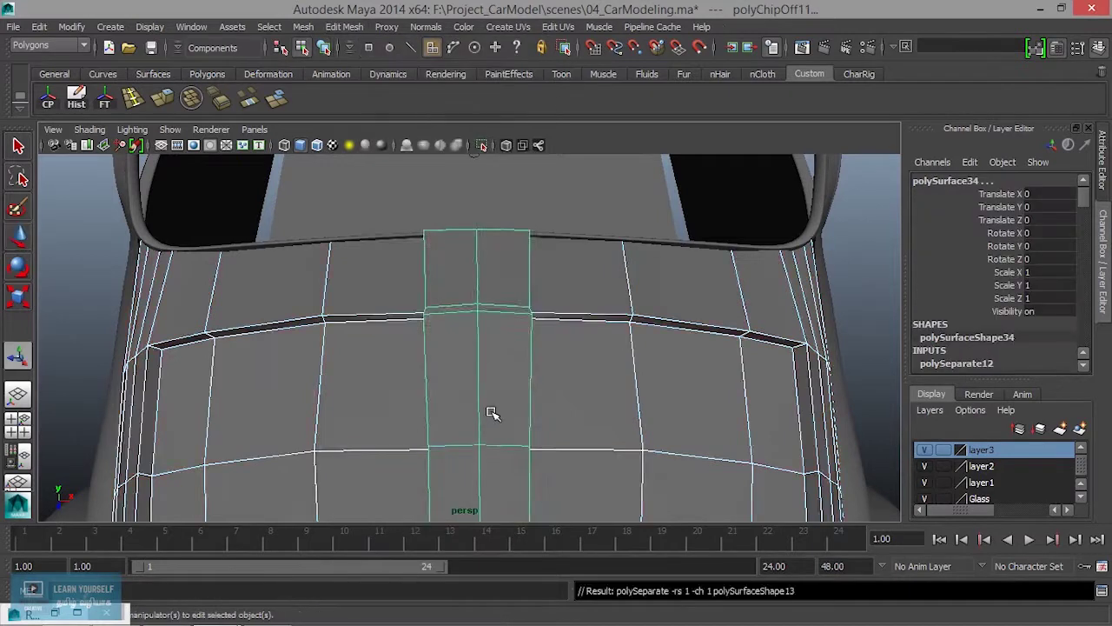
{"action": "scroll", "coordinate": [492, 414], "scroll_direction": "down", "scroll_amount": 5}
{"action": "middle_click_drag", "start_coordinate": [485, 453], "coordinate": [488, 322], "text": "alt"}
{"action": "middle_click_drag", "start_coordinate": [552, 481], "coordinate": [540, 401], "text": "alt"}
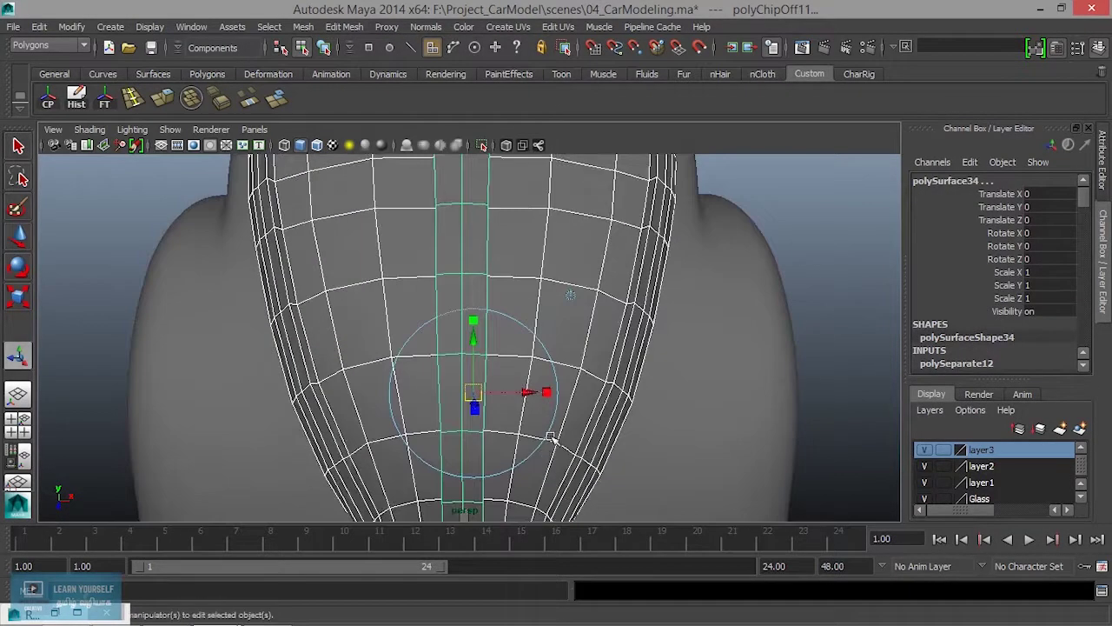
{"action": "mouse_move", "coordinate": [549, 393]}
{"action": "left_mouse_down"}
{"action": "mouse_move", "coordinate": [434, 393]}
{"action": "mouse_move", "coordinate": [591, 425]}
{"action": "mouse_move", "coordinate": [546, 410]}
{"action": "left_mouse_up"}
{"action": "left_click_drag", "start_coordinate": [540, 342], "coordinate": [547, 344]}
{"action": "left_click_drag", "start_coordinate": [547, 344], "coordinate": [690, 416], "text": "alt"}
{"action": "right_click_drag", "start_coordinate": [491, 347], "coordinate": [551, 227]}
{"action": "scroll", "coordinate": [501, 326], "scroll_direction": "up", "scroll_amount": 3}
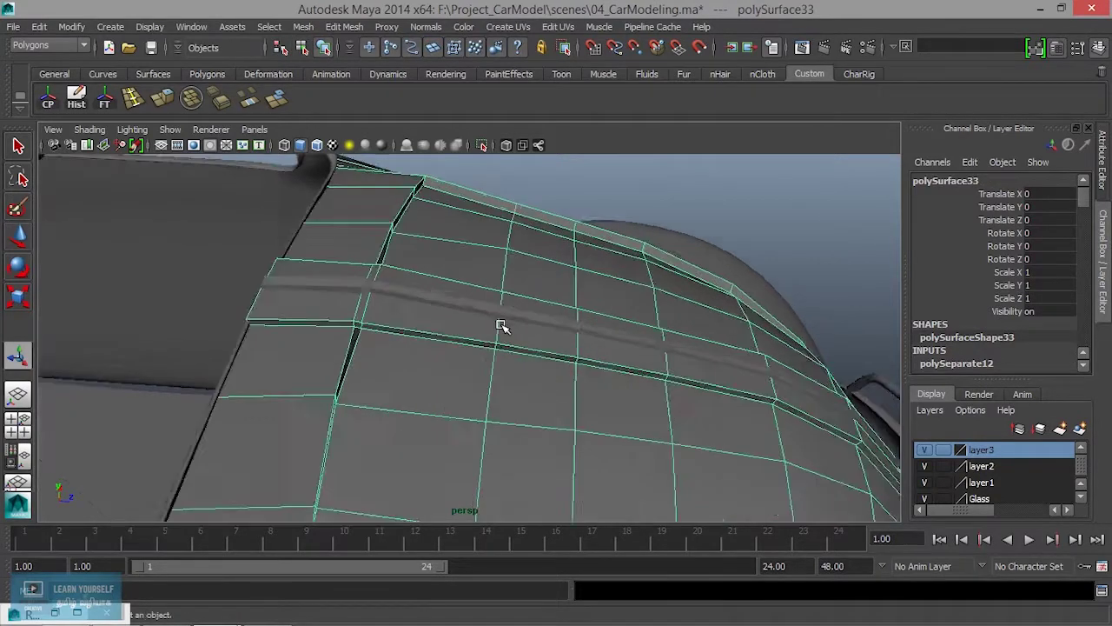
Extrude the extracted centre strip of the hood to give it thickness, and return it to object mode
{"action": "left_click", "coordinate": [483, 279]}
{"action": "left_click_drag", "start_coordinate": [460, 315], "coordinate": [499, 390], "text": "alt"}
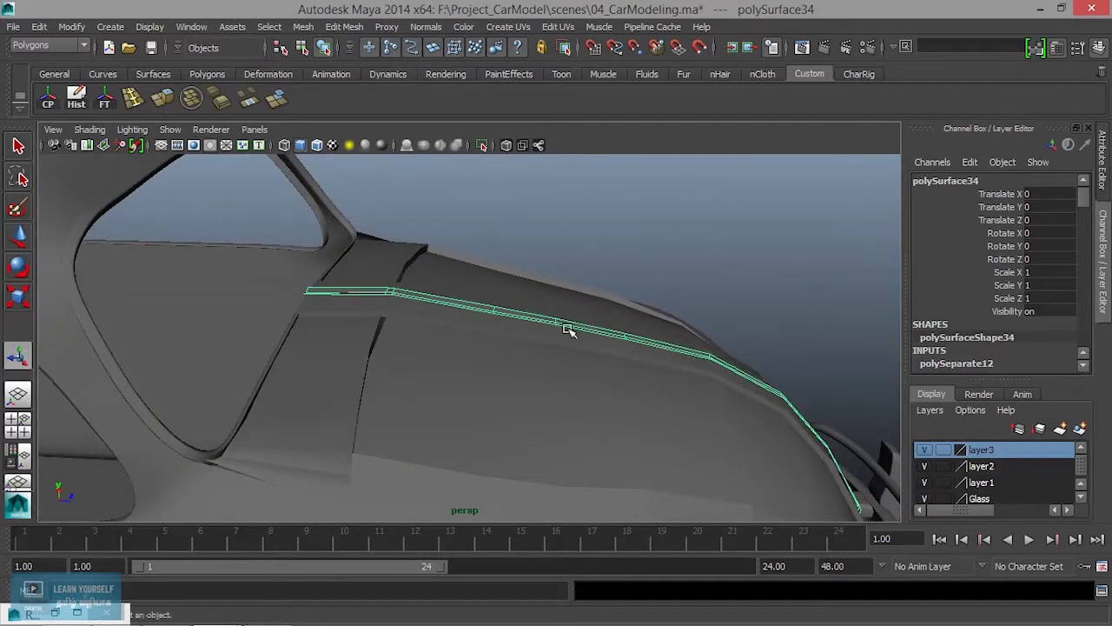
{"action": "key", "text": "ctrl+e"}
{"action": "left_click_drag", "start_coordinate": [798, 415], "coordinate": [345, 298], "text": "alt"}
{"action": "right_click_drag", "start_coordinate": [345, 298], "coordinate": [418, 217]}
Turn the hood's smooth preview back on and inspect how the centre strip runs along it
{"action": "left_click", "coordinate": [335, 282]}
{"action": "key", "text": "3"}
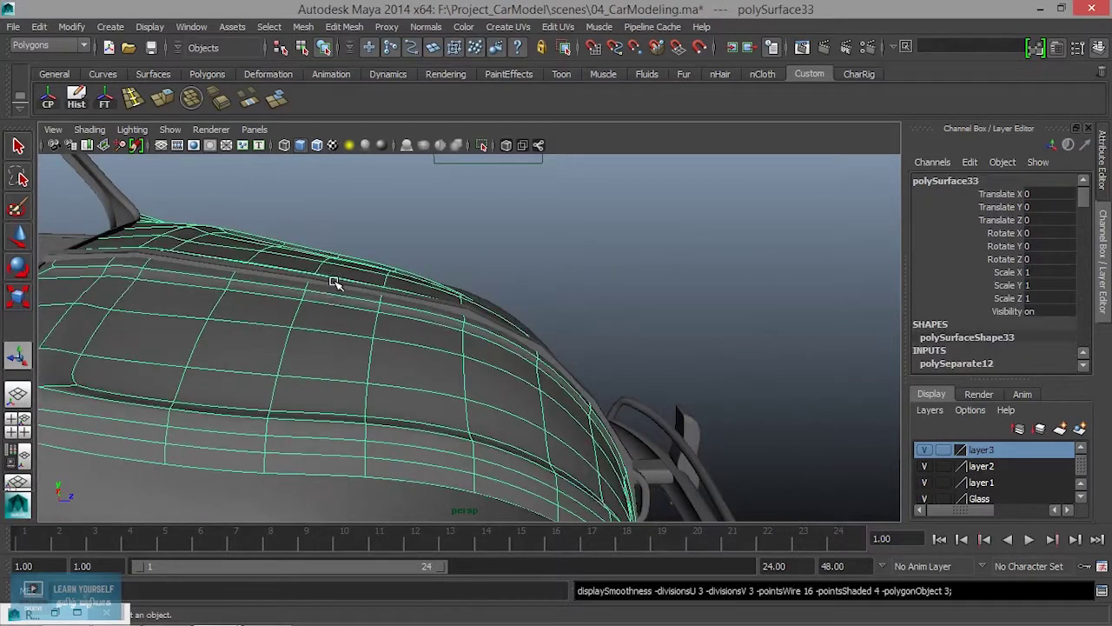
{"action": "left_click_drag", "start_coordinate": [342, 310], "coordinate": [402, 330], "text": "alt"}
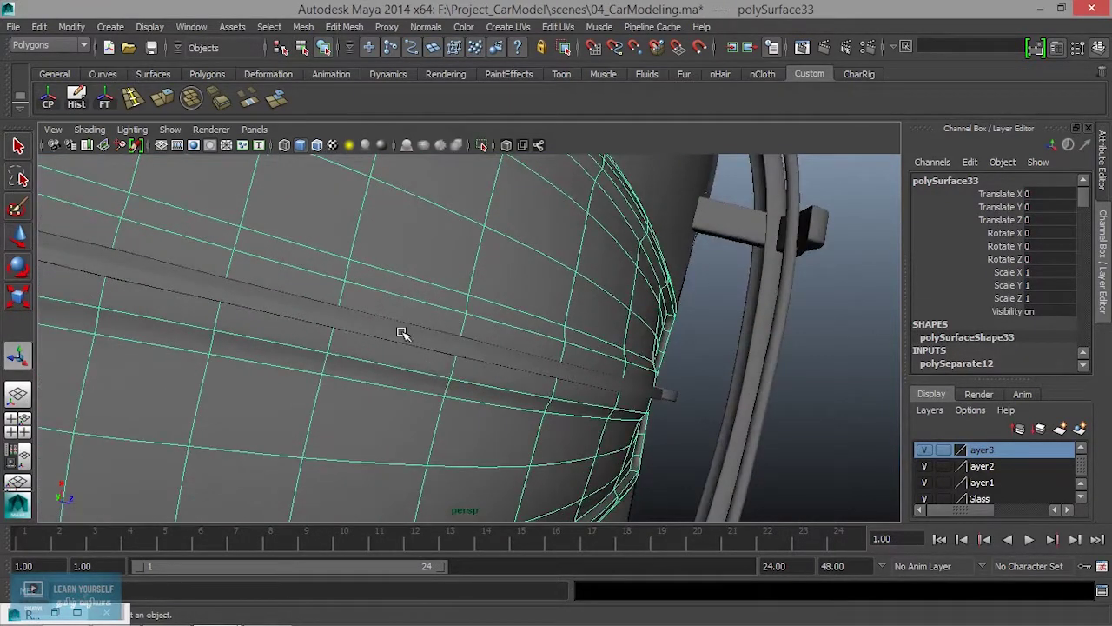
{"action": "left_click", "coordinate": [416, 338]}
{"action": "left_click", "coordinate": [686, 336]}
{"action": "left_click_drag", "start_coordinate": [720, 377], "coordinate": [690, 344], "text": "alt"}
Nudge the centre strip vertically to about Translate Y 0.002, deselect it and check it from the car's front
{"action": "left_click", "coordinate": [436, 352]}
{"action": "key", "text": "w"}
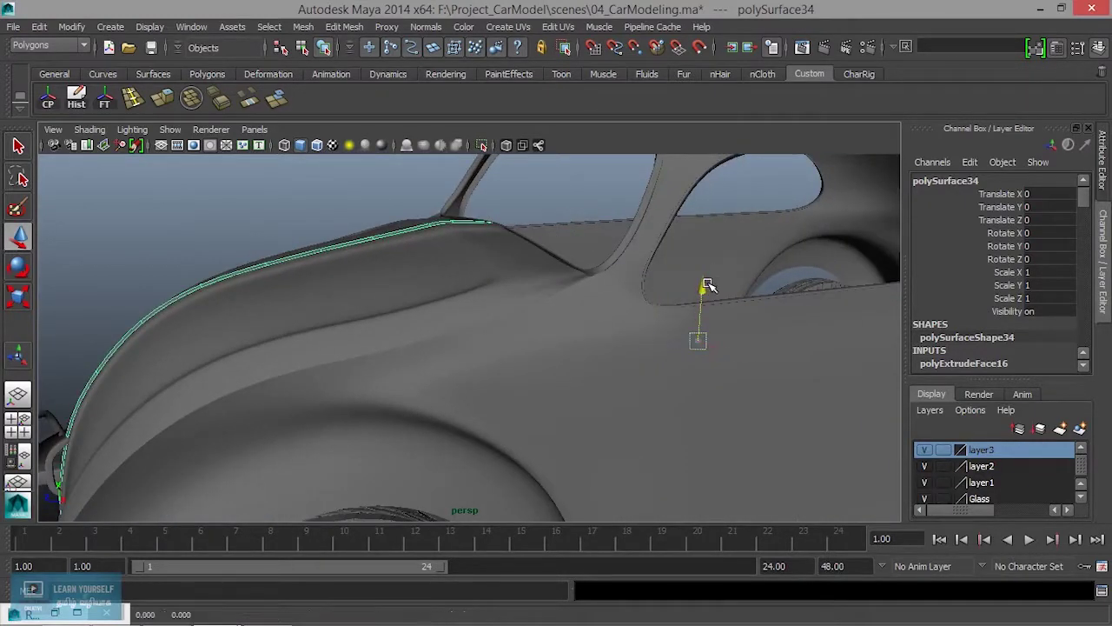
{"action": "left_click_drag", "start_coordinate": [708, 285], "coordinate": [708, 287]}
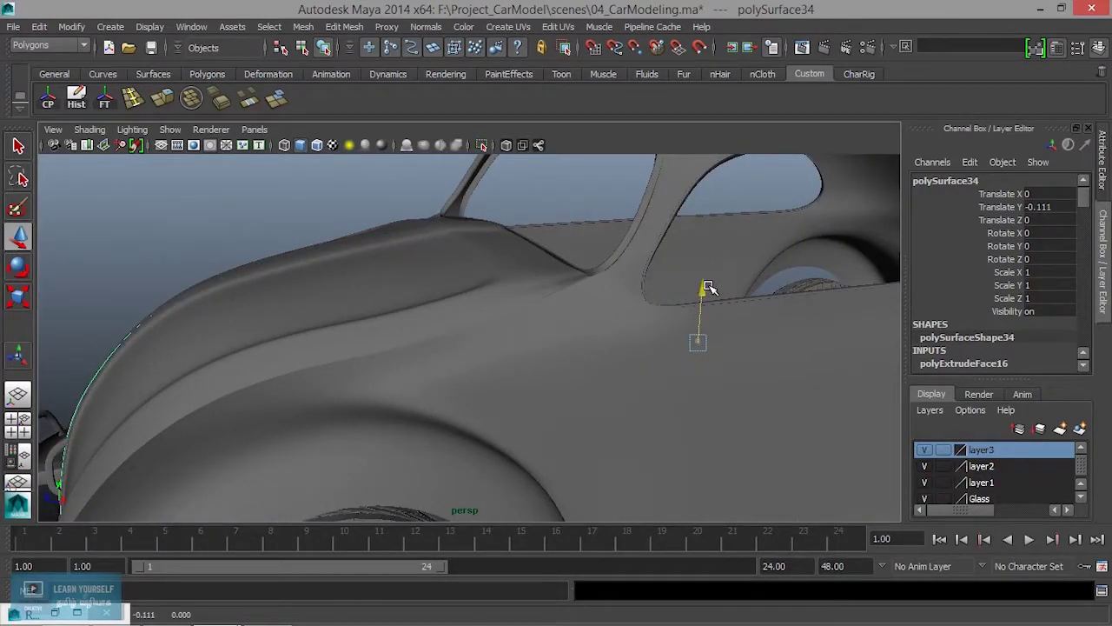
{"action": "left_click_drag", "start_coordinate": [478, 300], "coordinate": [393, 249], "text": "alt"}
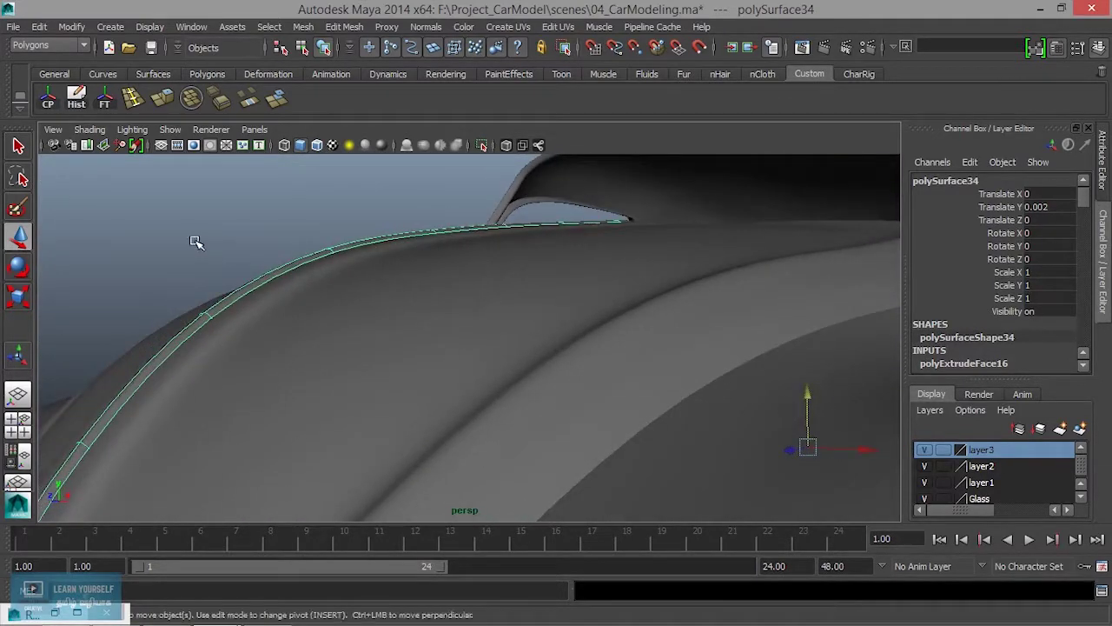
{"action": "left_click", "coordinate": [197, 242]}
{"action": "scroll", "coordinate": [246, 311], "scroll_direction": "down", "scroll_amount": 5}
{"action": "left_click_drag", "start_coordinate": [246, 310], "coordinate": [370, 442], "text": "alt"}
{"action": "middle_click_drag", "start_coordinate": [370, 442], "coordinate": [346, 301], "text": "alt"}
{"action": "left_click_drag", "start_coordinate": [347, 301], "coordinate": [268, 325], "text": "alt"}
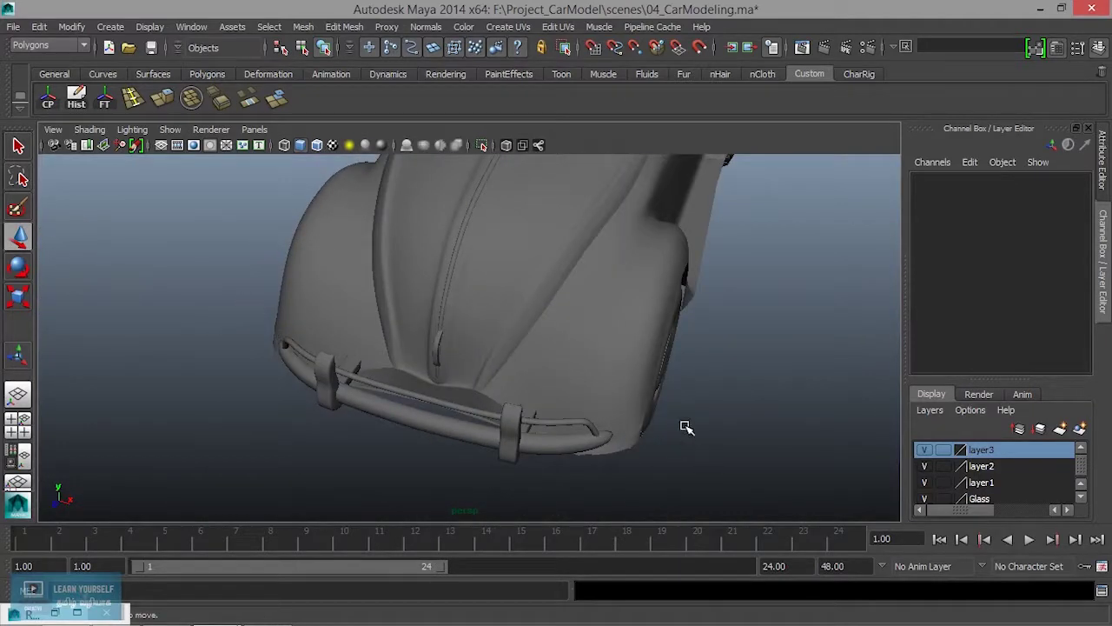
Create a polygon cube and move it above the front fender, to about X 10.874, Y 3.263, Z 22.726
{"action": "left_click", "coordinate": [618, 373]}
{"action": "left_click_drag", "start_coordinate": [608, 377], "coordinate": [511, 291], "text": "alt"}
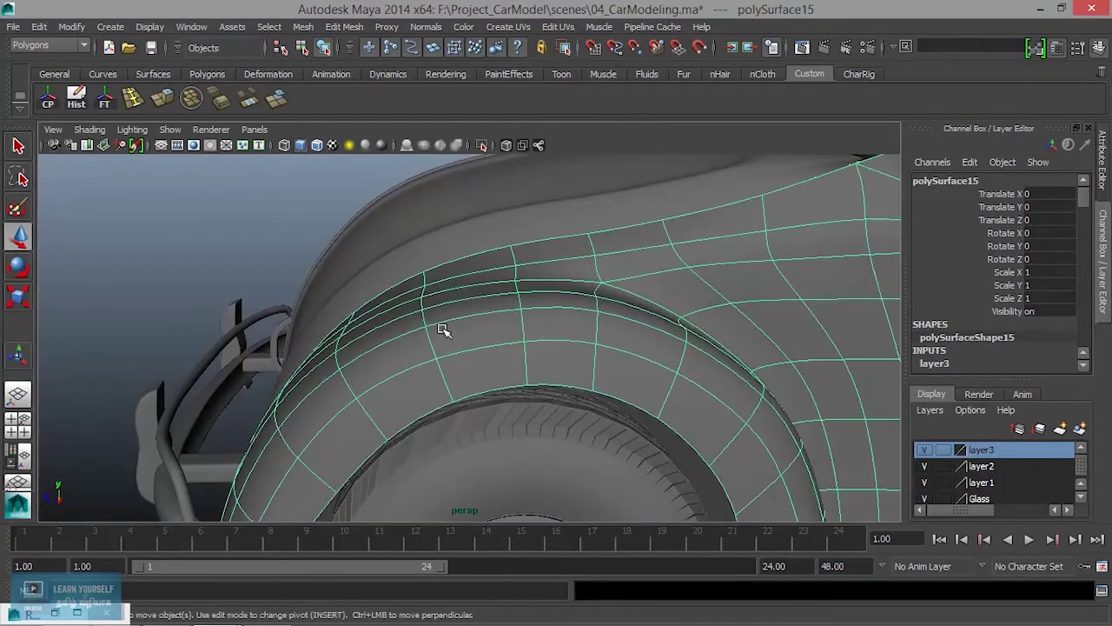
{"action": "left_click_drag", "start_coordinate": [442, 330], "coordinate": [393, 403], "text": "alt"}
{"action": "left_click", "coordinate": [202, 74]}
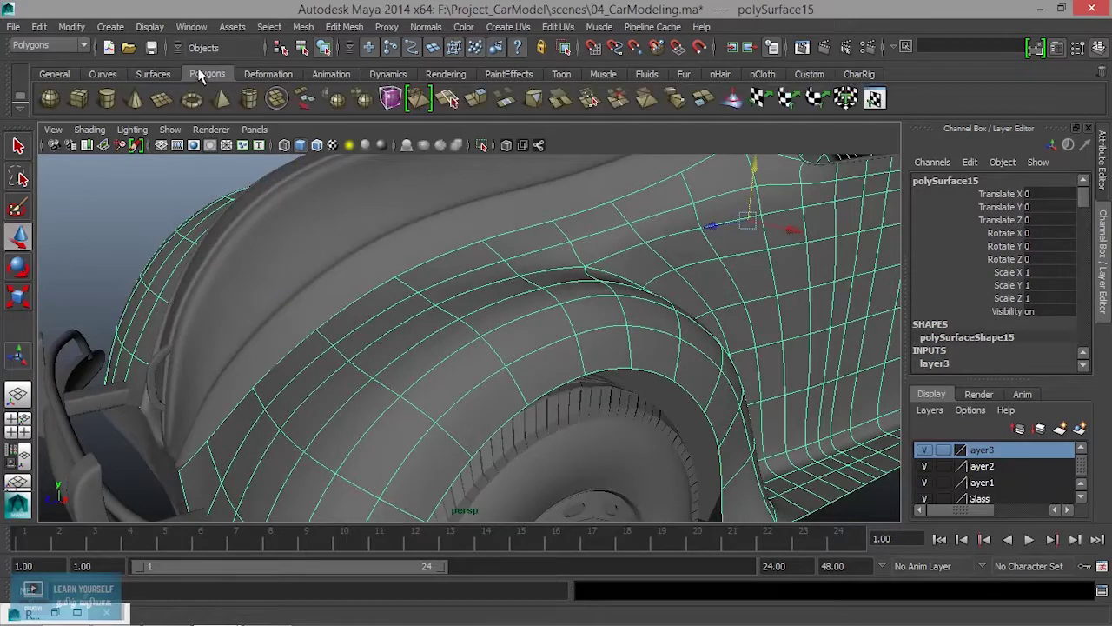
{"action": "left_click", "coordinate": [78, 102]}
{"action": "scroll", "coordinate": [359, 310], "scroll_direction": "down", "scroll_amount": 5}
{"action": "left_click_drag", "start_coordinate": [359, 310], "coordinate": [513, 350], "text": "alt"}
{"action": "left_click_drag", "start_coordinate": [617, 253], "coordinate": [352, 320]}
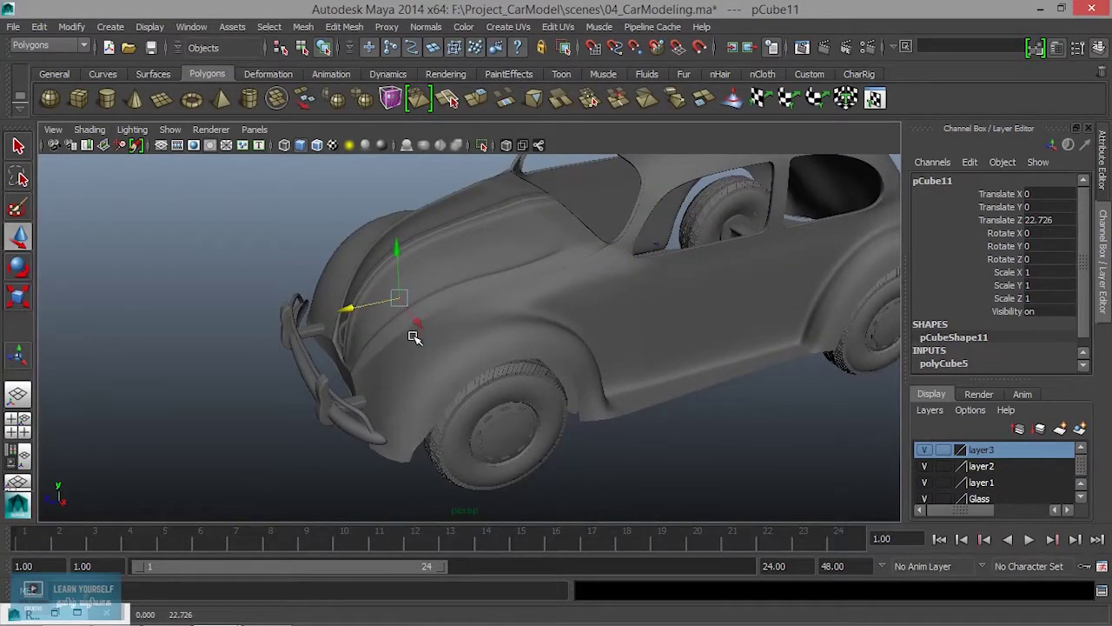
{"action": "left_click_drag", "start_coordinate": [458, 336], "coordinate": [468, 267]}
{"action": "key", "text": "ctrl+z"}
{"action": "left_click_drag", "start_coordinate": [458, 334], "coordinate": [458, 287]}
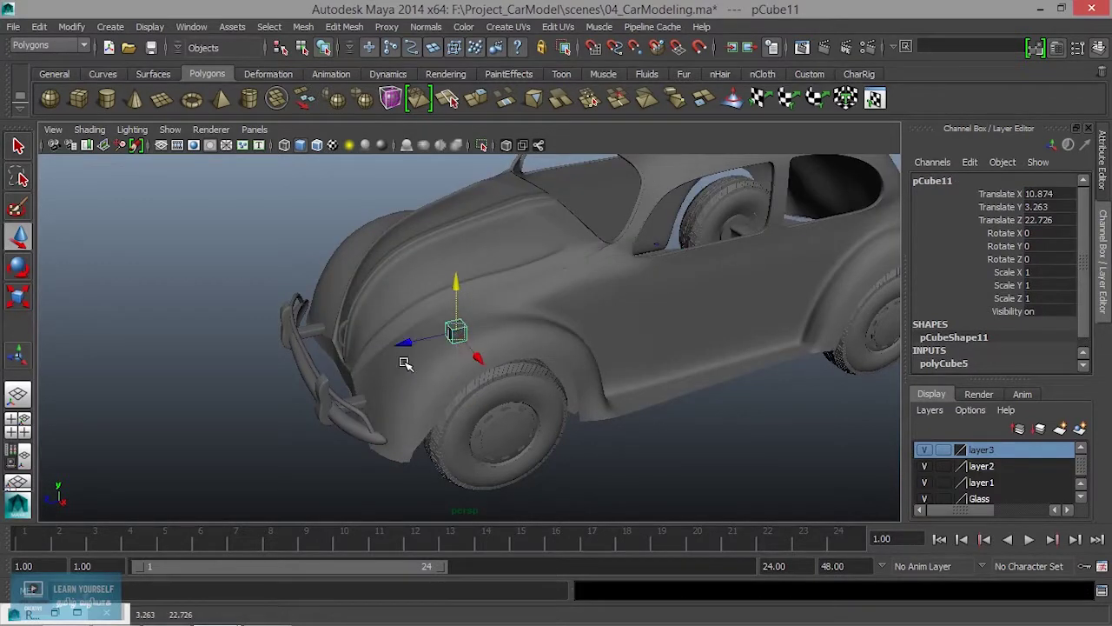
Seat the cube into the top of the front fender at about X 9.013, Y 2.35, Z 20.119
{"action": "key", "text": "f"}
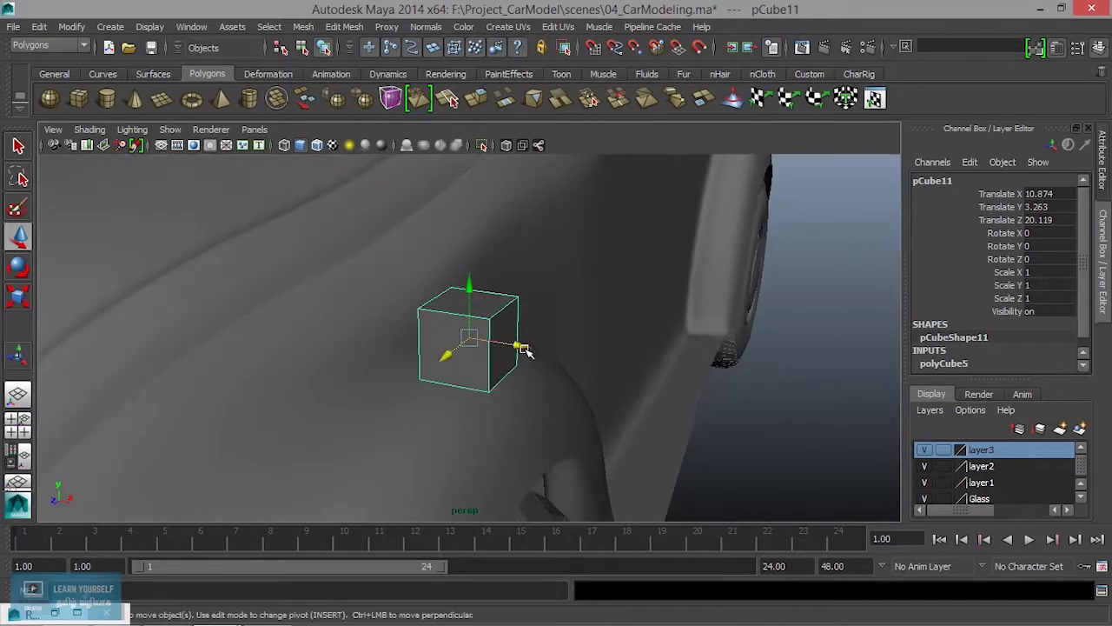
{"action": "left_click_drag", "start_coordinate": [521, 348], "coordinate": [436, 341]}
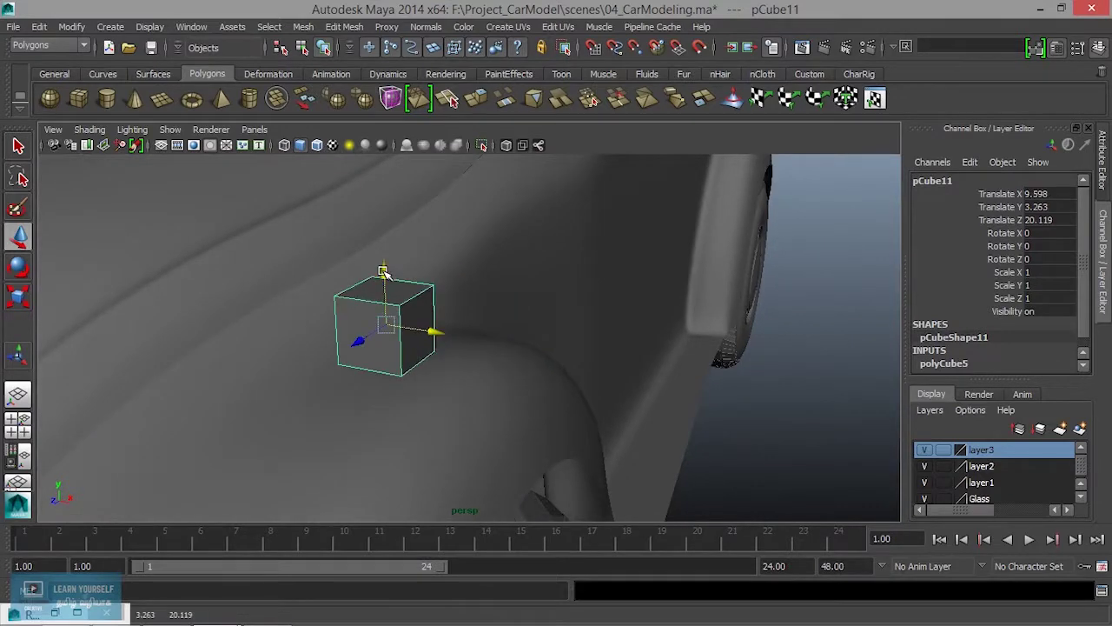
{"action": "left_click_drag", "start_coordinate": [383, 272], "coordinate": [385, 328]}
{"action": "left_click_drag", "start_coordinate": [436, 391], "coordinate": [403, 389]}
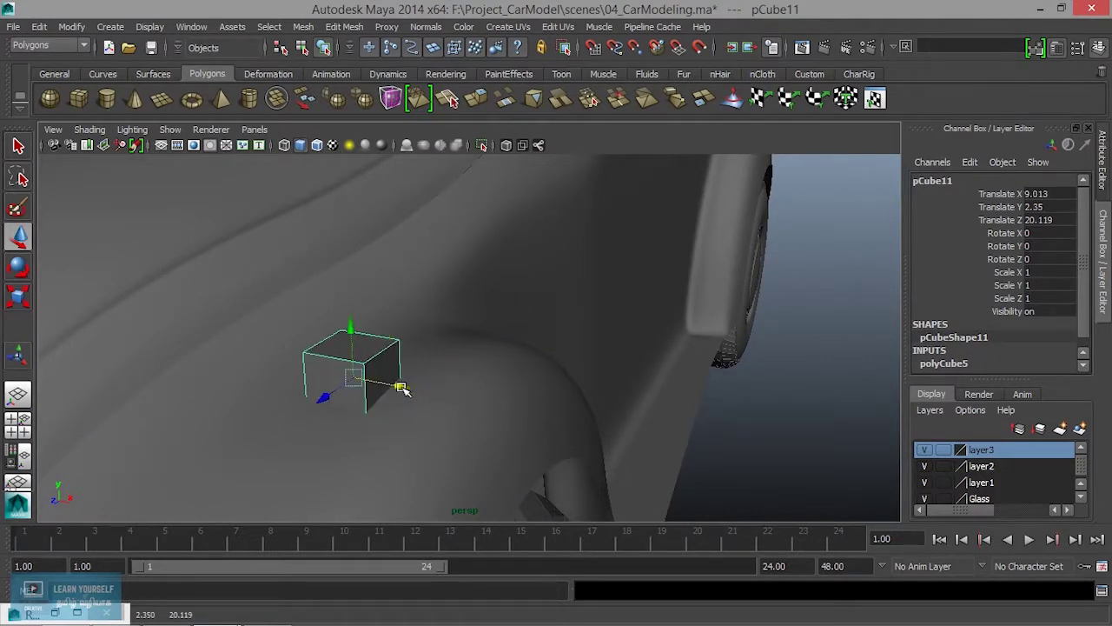
{"action": "right_click_drag", "start_coordinate": [403, 390], "coordinate": [347, 423], "text": "alt"}
{"action": "left_click_drag", "start_coordinate": [347, 422], "coordinate": [303, 383], "text": "alt"}
{"action": "right_click_drag", "start_coordinate": [303, 382], "coordinate": [600, 462], "text": "alt"}
Stretch the cube lengthwise to about Scale Z 2.345 and raise it to about Translate Y 2.525
{"action": "key", "text": "r"}
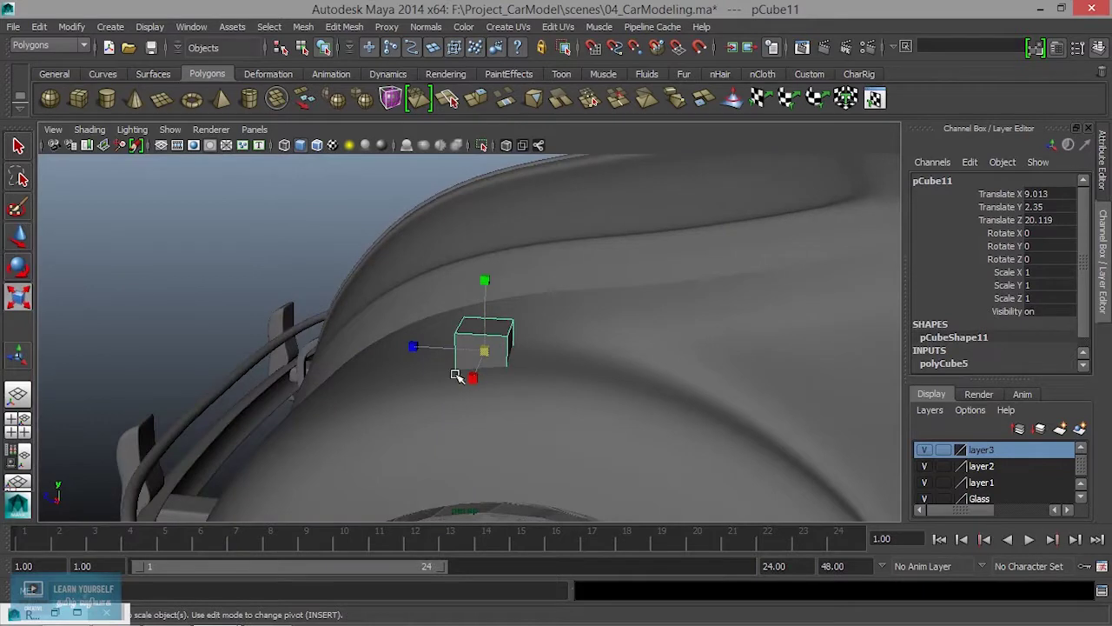
{"action": "left_click_drag", "start_coordinate": [416, 349], "coordinate": [338, 343]}
{"action": "left_click_drag", "start_coordinate": [392, 388], "coordinate": [479, 372], "text": "alt"}
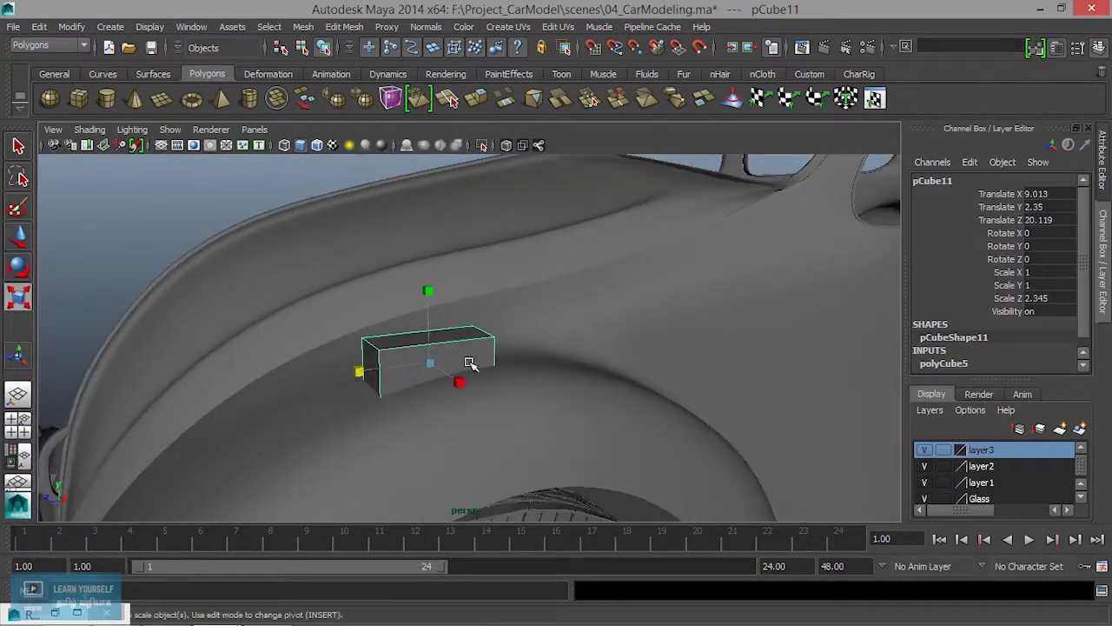
{"action": "key", "text": "w"}
{"action": "left_click_drag", "start_coordinate": [429, 311], "coordinate": [426, 300]}
Set the fender block's subdivisions to 2 in width, 2 in height and 5 in depth
{"action": "scroll", "coordinate": [999, 321], "scroll_direction": "down", "scroll_amount": 1}
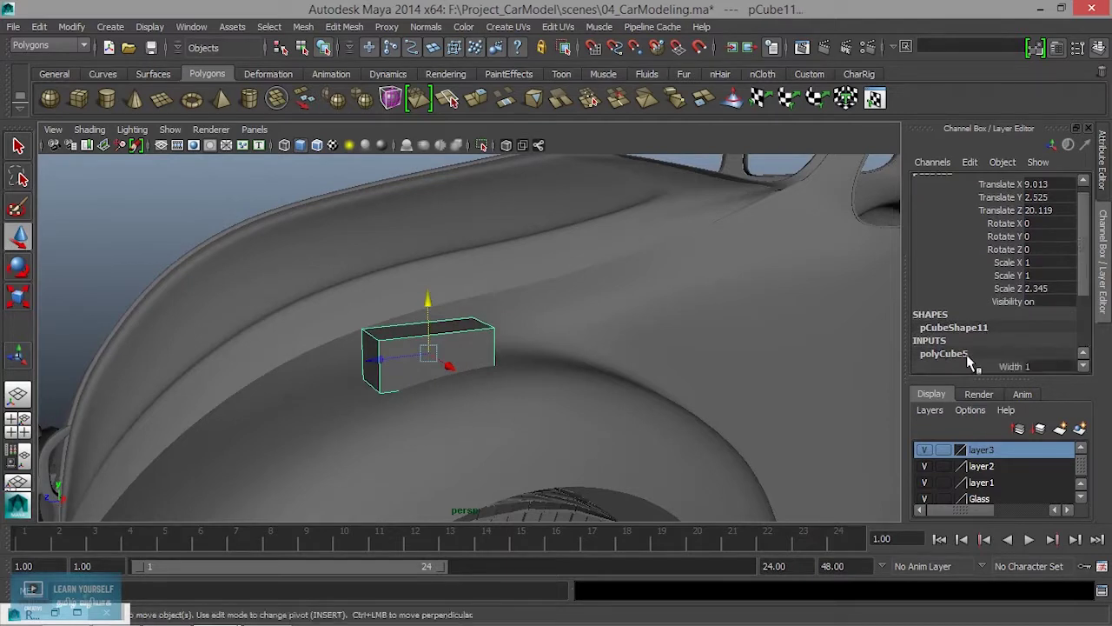
{"action": "left_click", "coordinate": [961, 355]}
{"action": "left_click", "coordinate": [999, 345]}
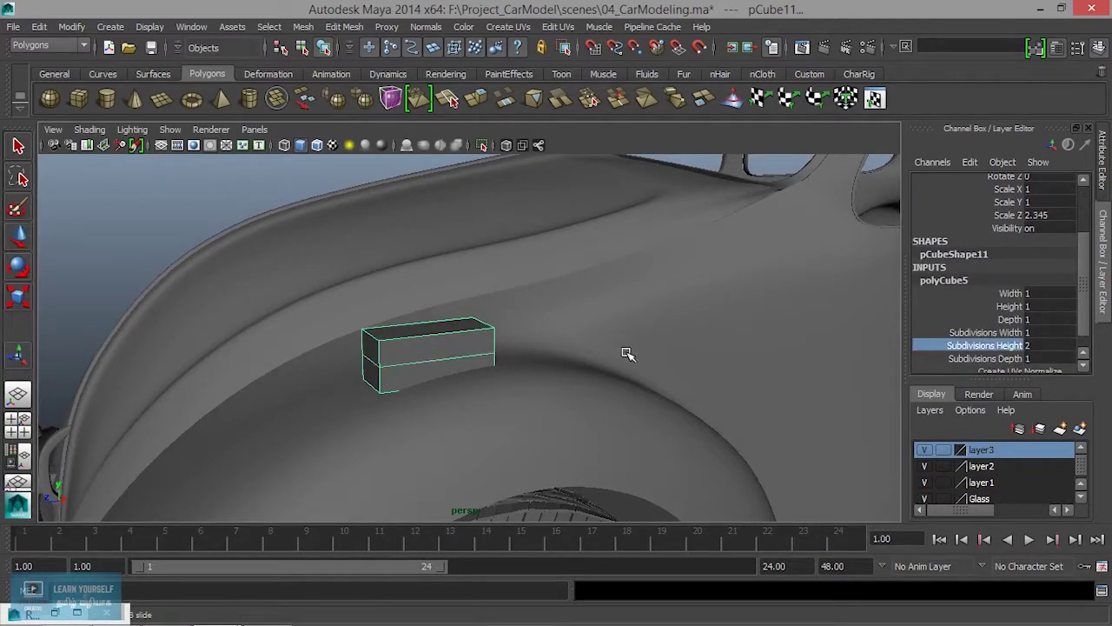
{"action": "left_click", "coordinate": [990, 335]}
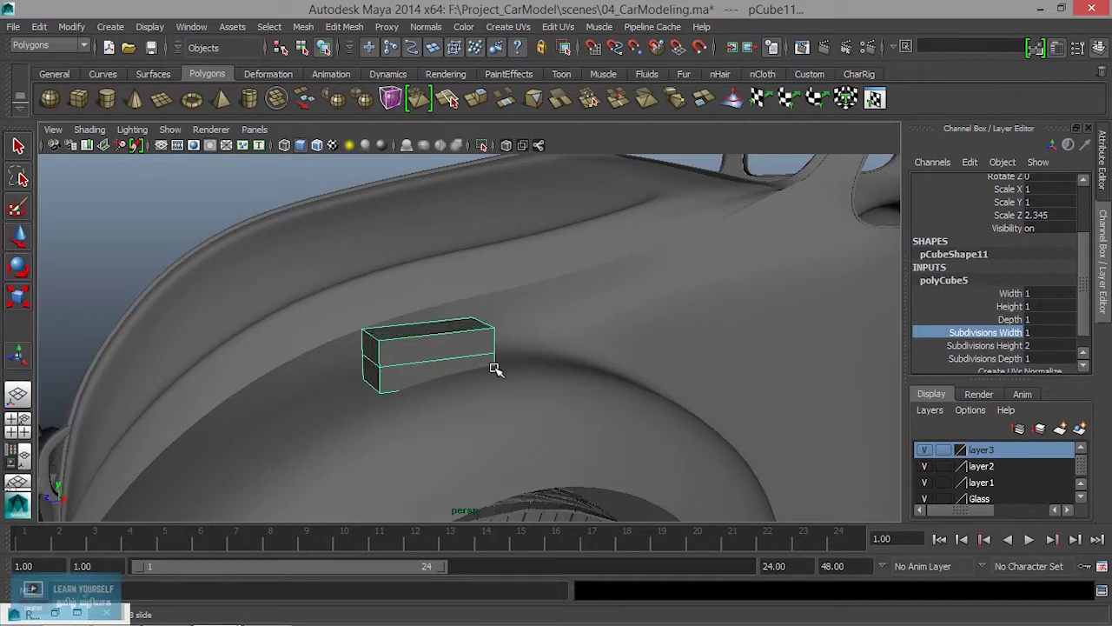
{"action": "left_click", "coordinate": [996, 359]}
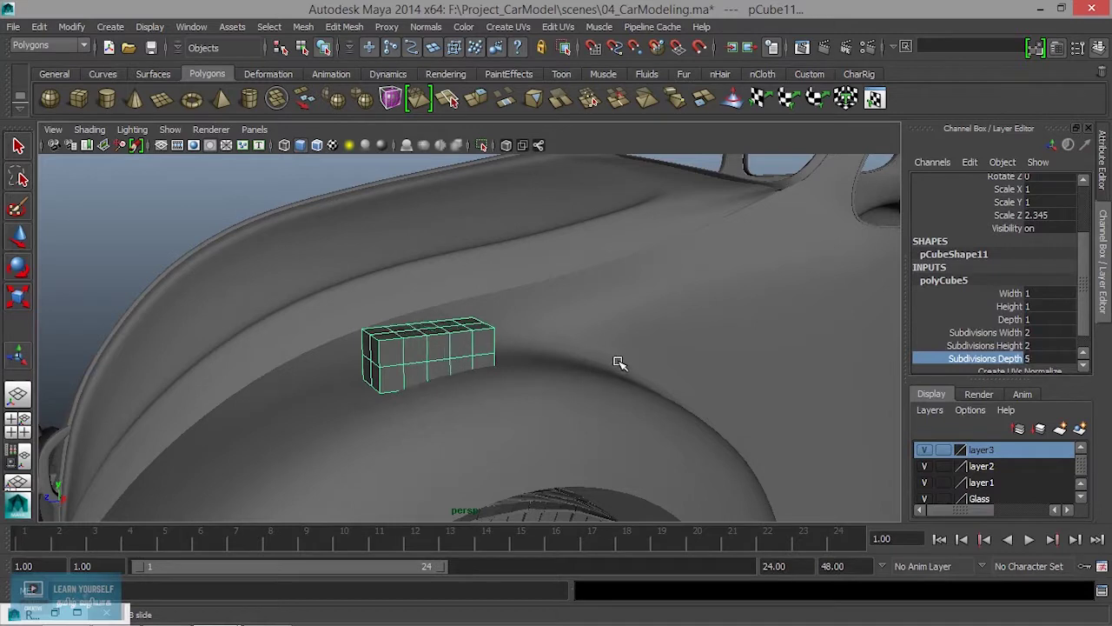
In the top view, scale the block's vertex rows narrower in width step by step towards its rear end
{"action": "key", "text": "space"}
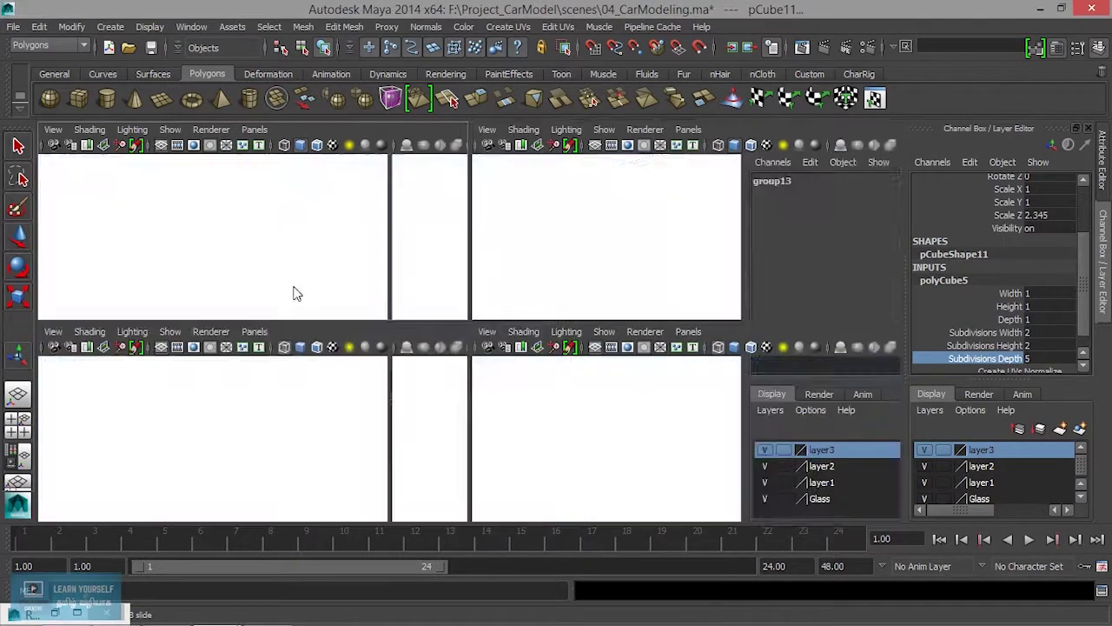
{"action": "key", "text": "space"}
{"action": "scroll", "coordinate": [484, 365], "scroll_direction": "up", "scroll_amount": 5}
{"action": "right_click_drag", "start_coordinate": [483, 306], "coordinate": [420, 236]}
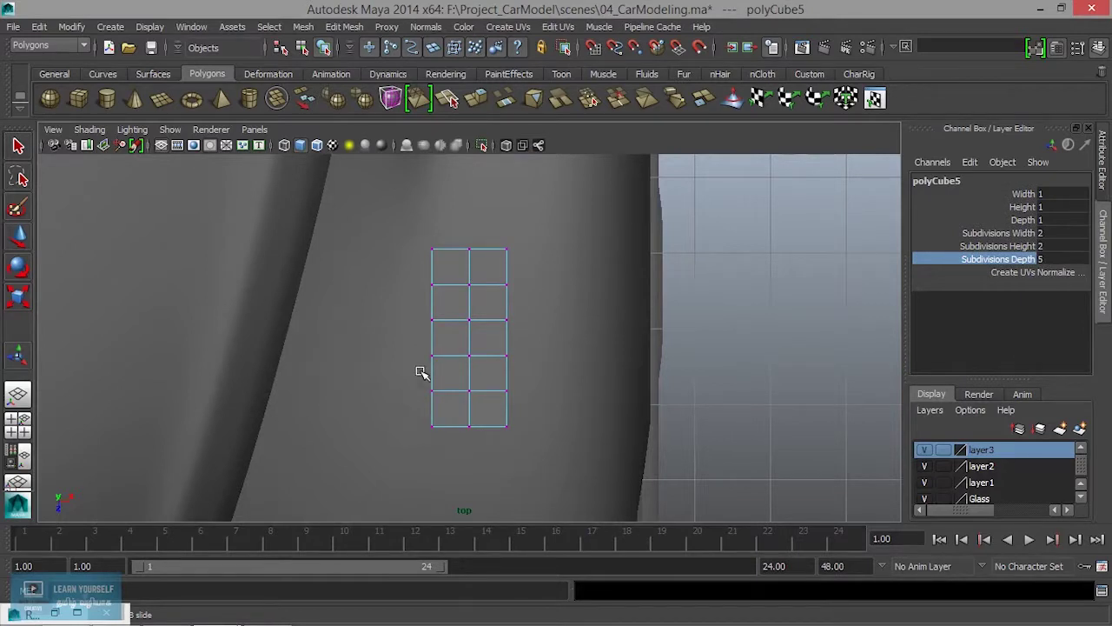
{"action": "left_click_drag", "start_coordinate": [395, 251], "coordinate": [397, 252]}
{"action": "left_click_drag", "start_coordinate": [547, 310], "coordinate": [413, 272]}
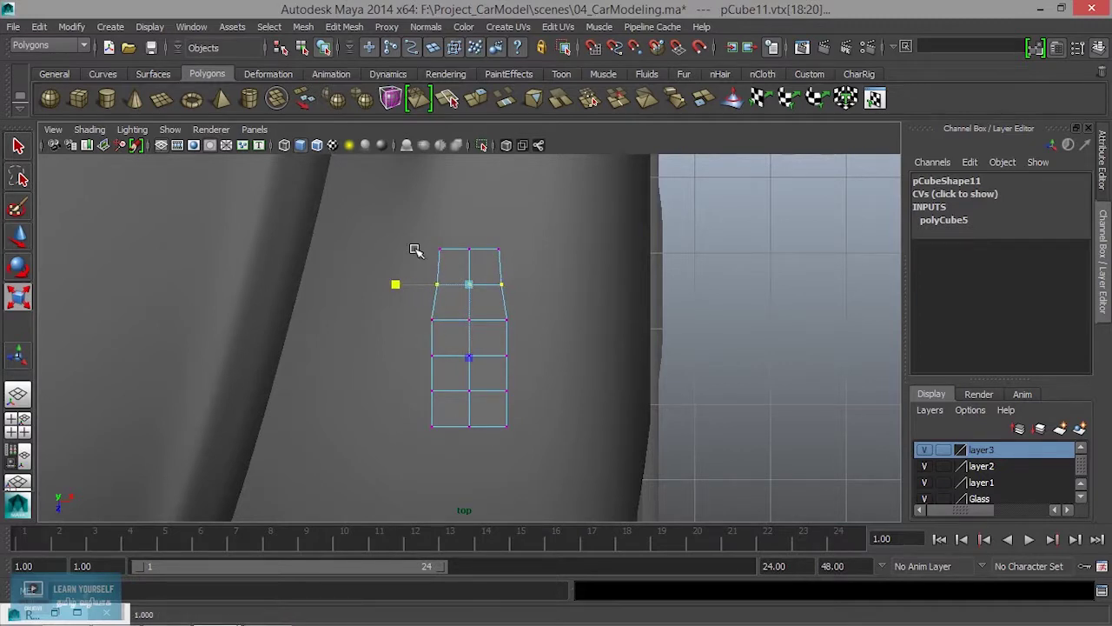
{"action": "left_click_drag", "start_coordinate": [402, 224], "coordinate": [400, 285]}
{"action": "left_click_drag", "start_coordinate": [385, 232], "coordinate": [540, 362]}
{"action": "left_click_drag", "start_coordinate": [395, 300], "coordinate": [402, 303]}
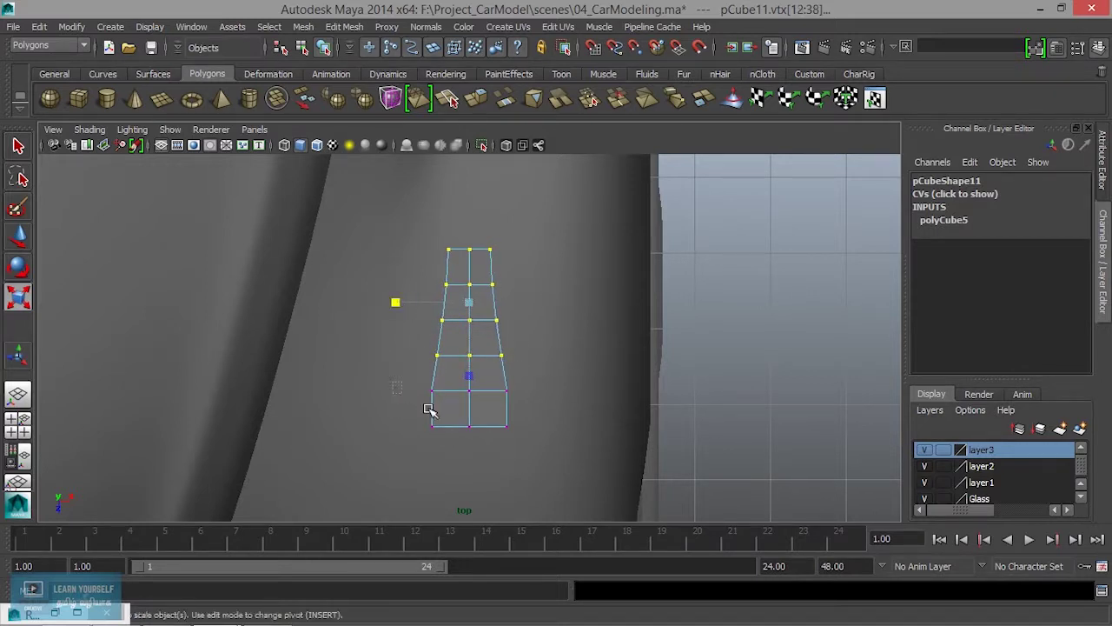
Widen the block's two front vertex rows, flaring the front end row the most, and return to object mode
{"action": "left_click_drag", "start_coordinate": [397, 386], "coordinate": [548, 451]}
{"action": "left_click_drag", "start_coordinate": [402, 414], "coordinate": [390, 406]}
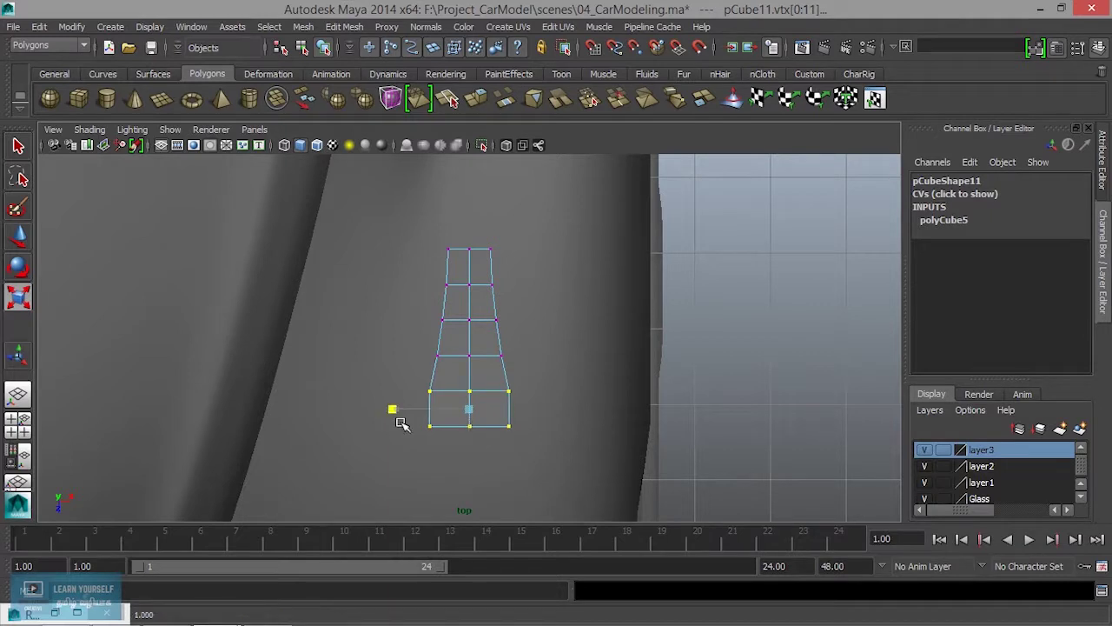
{"action": "left_click_drag", "start_coordinate": [549, 466], "coordinate": [549, 467]}
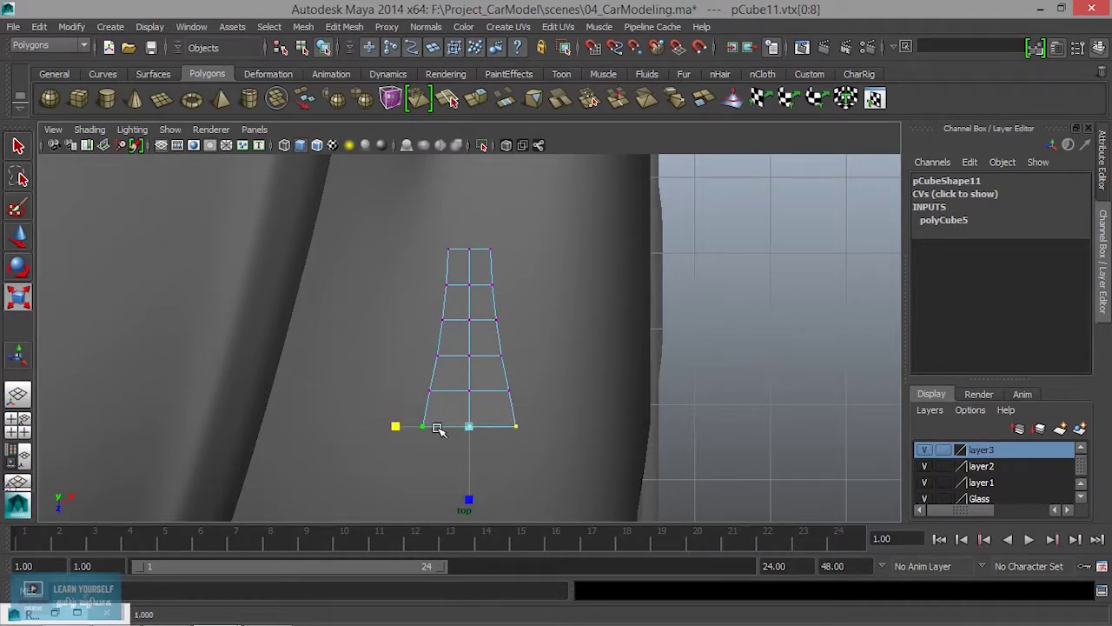
{"action": "right_click_drag", "start_coordinate": [493, 328], "coordinate": [561, 218]}
Shorten the tapered block to about Scale Z 1.915 and return to the perspective view
{"action": "left_click", "coordinate": [463, 348]}
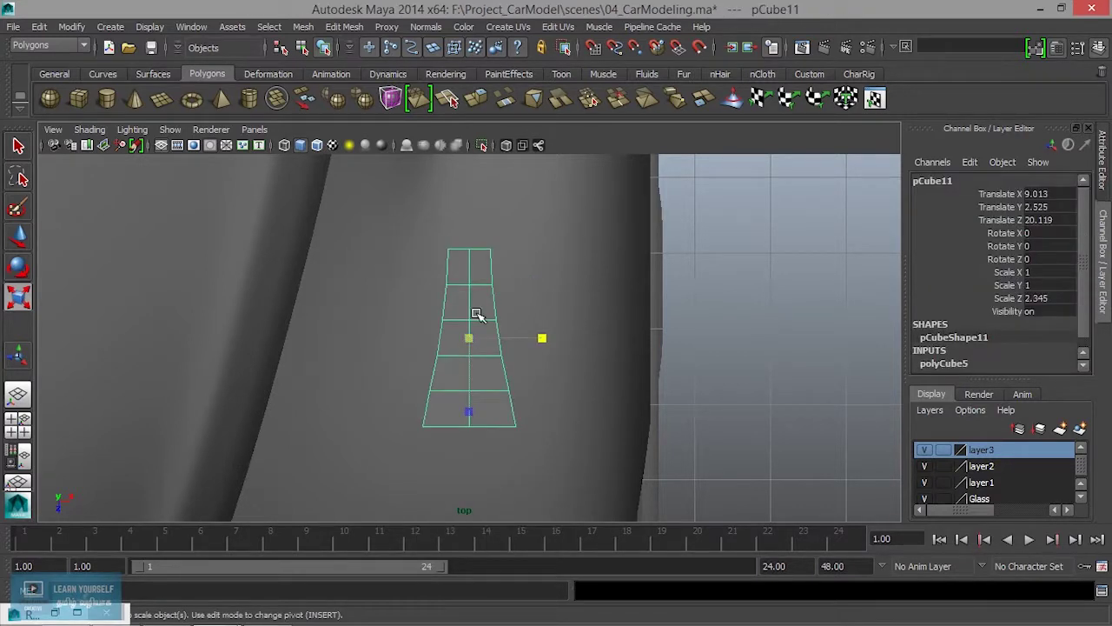
{"action": "left_click_drag", "start_coordinate": [480, 425], "coordinate": [468, 402]}
{"action": "key", "text": "space"}
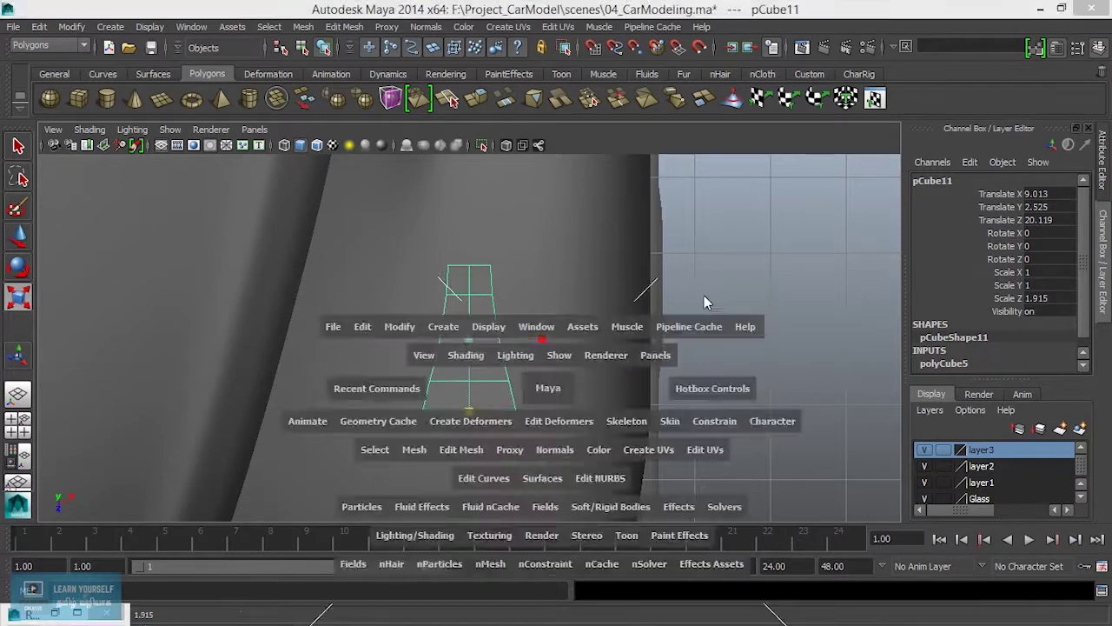
{"action": "key", "text": "space"}
Examine from several angles how the tapered block sits on the front fender
{"action": "left_click_drag", "start_coordinate": [556, 295], "coordinate": [600, 322], "text": "alt"}
{"action": "middle_click_drag", "start_coordinate": [600, 321], "coordinate": [721, 347], "text": "alt"}
{"action": "right_click_drag", "start_coordinate": [722, 347], "coordinate": [792, 422], "text": "alt"}
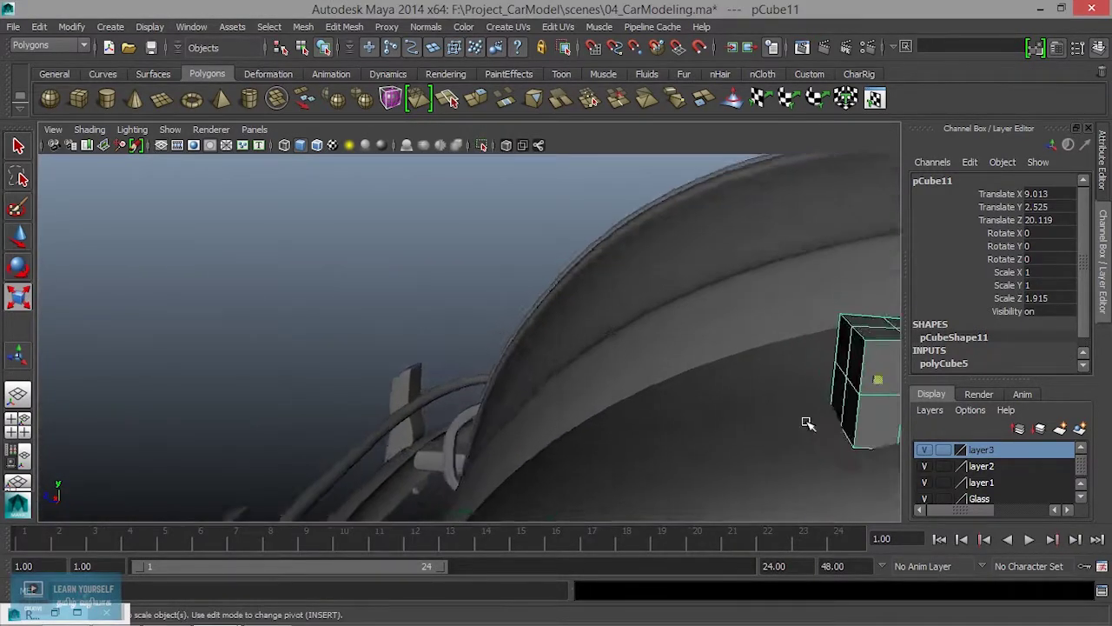
{"action": "middle_click_drag", "start_coordinate": [695, 382], "coordinate": [431, 348], "text": "alt"}
{"action": "left_click_drag", "start_coordinate": [431, 348], "coordinate": [616, 367], "text": "alt"}
{"action": "middle_click_drag", "start_coordinate": [459, 361], "coordinate": [563, 382], "text": "alt"}
{"action": "scroll", "coordinate": [566, 382], "scroll_direction": "down", "scroll_amount": 5}
{"action": "left_click_drag", "start_coordinate": [566, 382], "coordinate": [343, 375], "text": "alt"}
{"action": "middle_click_drag", "start_coordinate": [556, 373], "coordinate": [386, 336], "text": "alt"}
{"action": "right_click_drag", "start_coordinate": [556, 383], "coordinate": [747, 451], "text": "alt"}
Select the four inner vertices along the centre line of the block's top face
{"action": "right_click_drag", "start_coordinate": [489, 237], "coordinate": [487, 202]}
{"action": "left_click", "coordinate": [346, 315]}
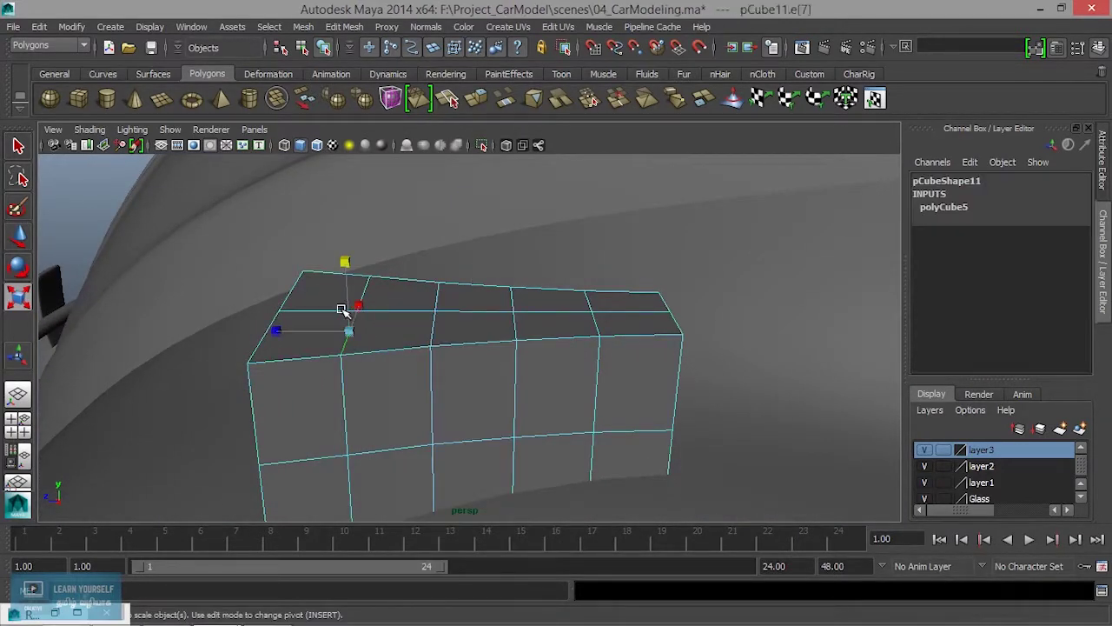
{"action": "right_click_drag", "start_coordinate": [408, 350], "coordinate": [500, 357], "text": "alt"}
{"action": "middle_click_drag", "start_coordinate": [500, 357], "coordinate": [676, 397], "text": "alt"}
{"action": "right_click_drag", "start_coordinate": [545, 238], "coordinate": [476, 239]}
{"action": "left_click", "coordinate": [420, 317]}
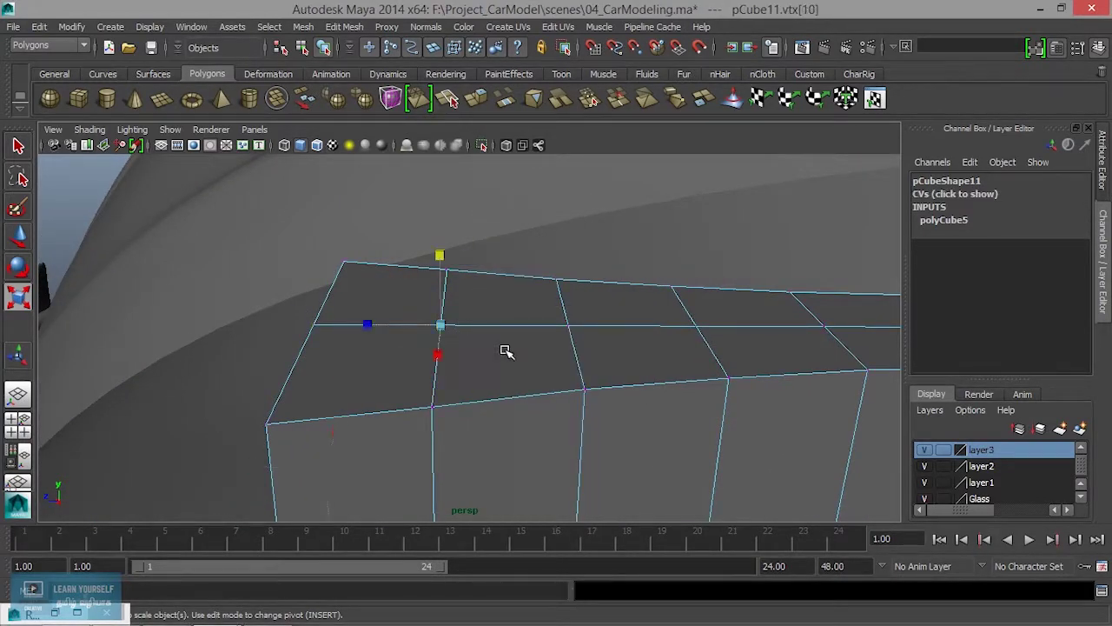
{"action": "middle_click_drag", "start_coordinate": [664, 372], "coordinate": [699, 438], "text": "alt"}
{"action": "left_click", "coordinate": [591, 369], "text": "shift"}
{"action": "left_click", "coordinate": [702, 367], "text": "shift"}
{"action": "left_click", "coordinate": [720, 372], "text": "shift"}
{"action": "left_click_drag", "start_coordinate": [882, 387], "coordinate": [600, 397], "text": "alt"}
{"action": "key", "text": "w"}
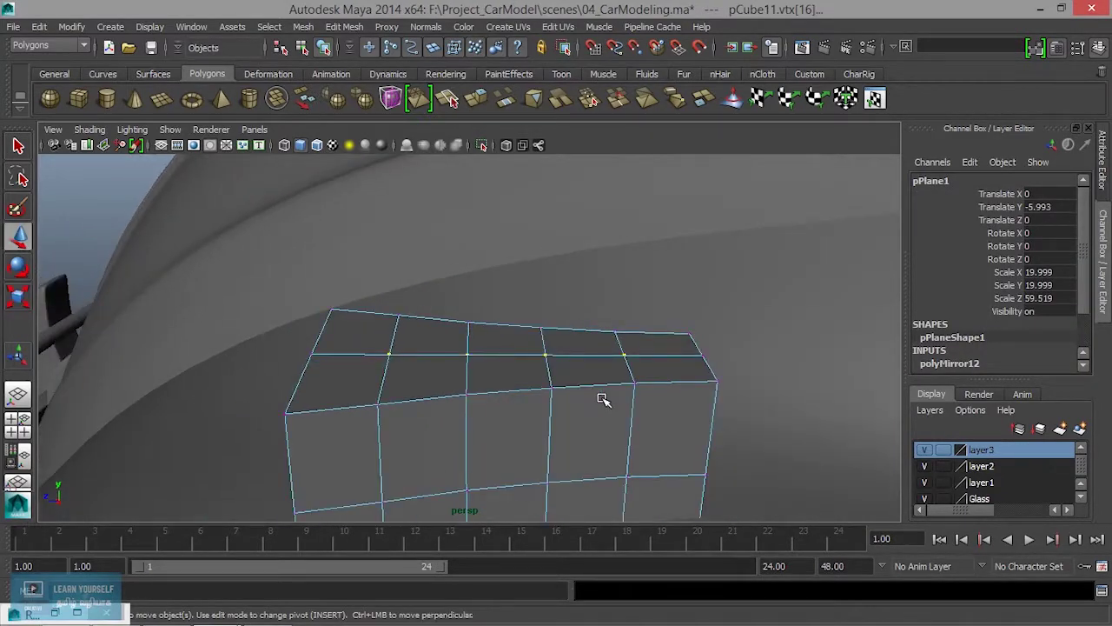
Hide the ground plane pPlane1 in wireframe display
{"action": "key", "text": "4"}
{"action": "middle_click_drag", "start_coordinate": [569, 415], "coordinate": [566, 335], "text": "alt"}
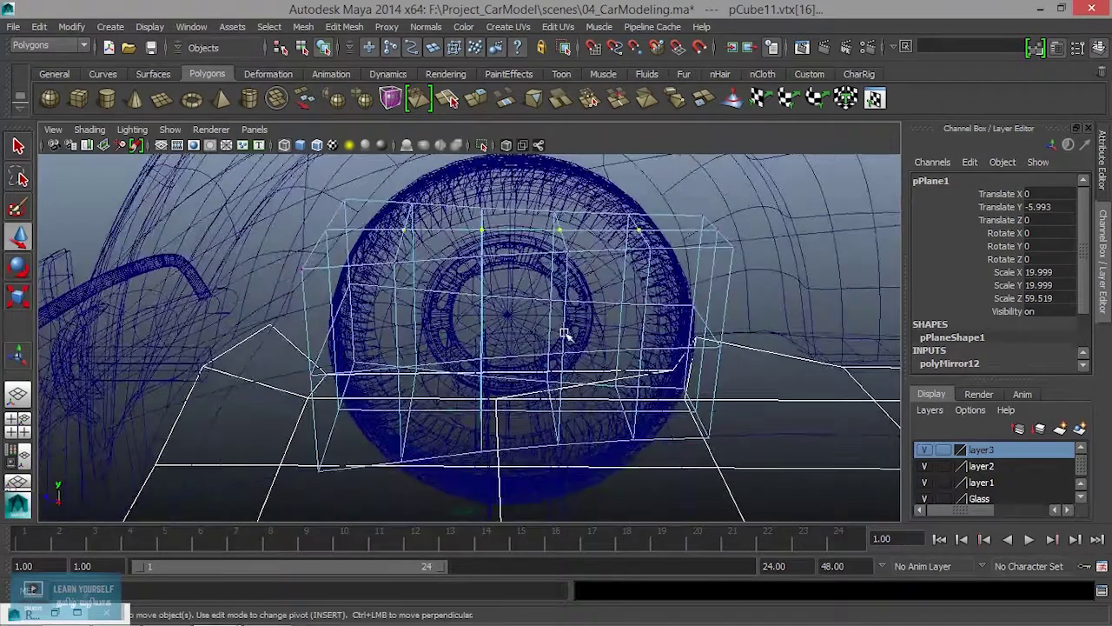
{"action": "scroll", "coordinate": [568, 358], "scroll_direction": "down", "scroll_amount": 9}
{"action": "scroll", "coordinate": [569, 357], "scroll_direction": "up", "scroll_amount": 4}
{"action": "left_click_drag", "start_coordinate": [567, 356], "coordinate": [586, 373], "text": "alt"}
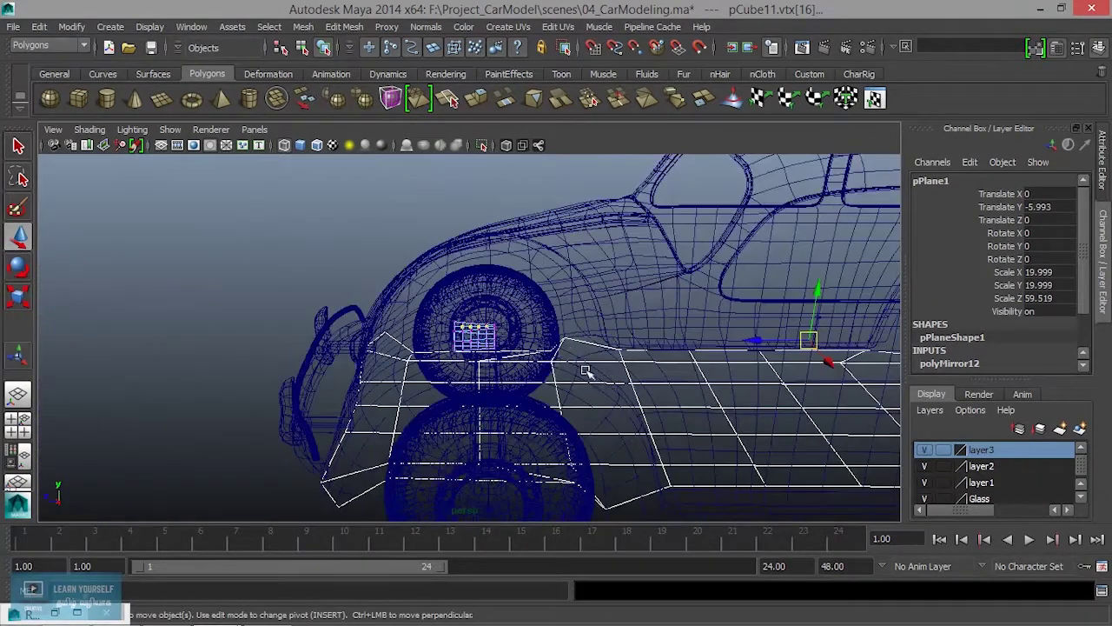
{"action": "key", "text": "ctrl+h"}
{"action": "scroll", "coordinate": [561, 427], "scroll_direction": "up", "scroll_amount": 5}
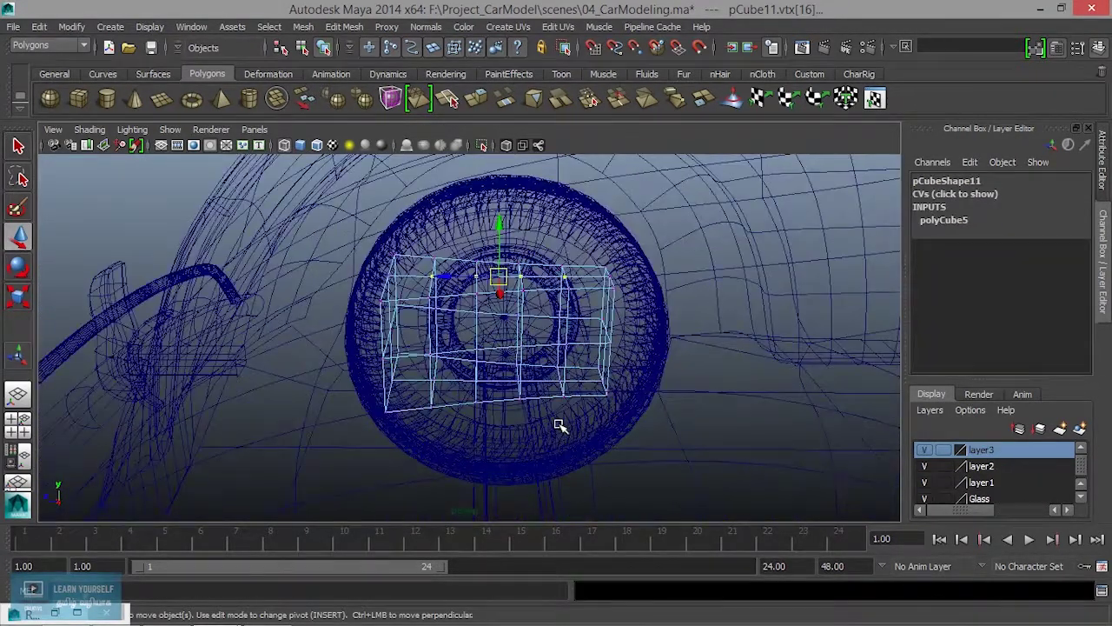
Raise the selected centre-line vertices slightly to crown the block's top
{"action": "key", "text": "5"}
{"action": "mouse_move", "coordinate": [557, 427]}
{"action": "left_mouse_down", "text": "alt"}
{"action": "mouse_move", "coordinate": [569, 352]}
{"action": "mouse_move", "coordinate": [595, 384]}
{"action": "left_mouse_up", "text": "alt"}
{"action": "left_click_drag", "start_coordinate": [466, 279], "coordinate": [467, 266]}
{"action": "right_click_drag", "start_coordinate": [470, 352], "coordinate": [409, 355], "text": "alt"}
{"action": "left_click_drag", "start_coordinate": [452, 360], "coordinate": [612, 322], "text": "alt"}
{"action": "middle_click_drag", "start_coordinate": [427, 368], "coordinate": [559, 379], "text": "alt"}
{"action": "right_click_drag", "start_coordinate": [462, 323], "coordinate": [614, 346], "text": "alt"}
{"action": "middle_click_drag", "start_coordinate": [613, 345], "coordinate": [592, 334], "text": "alt"}
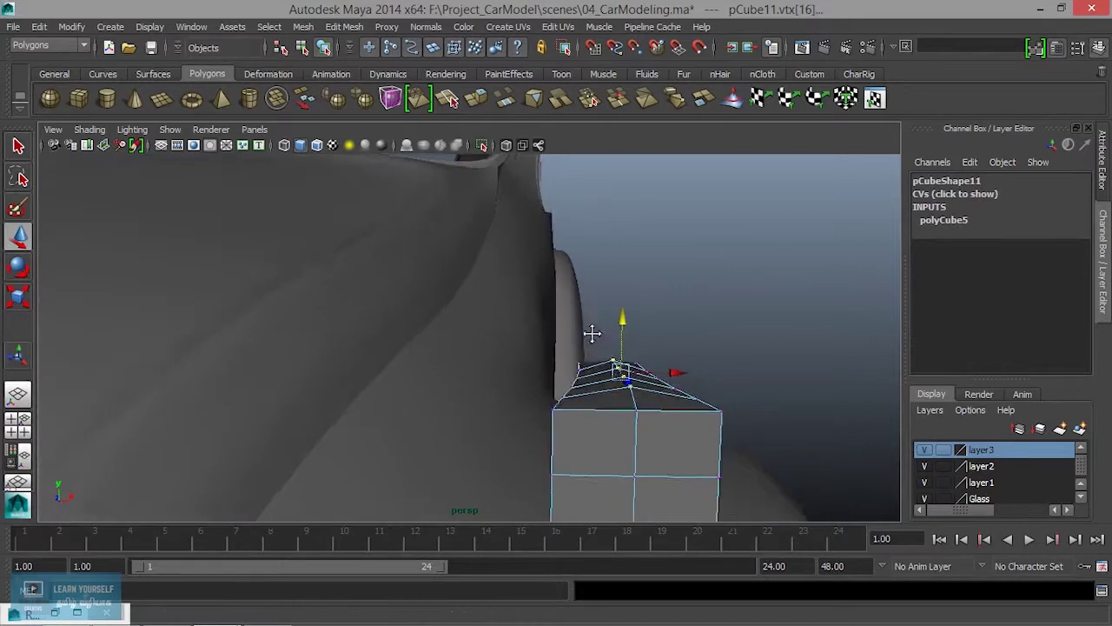
{"action": "left_click_drag", "start_coordinate": [592, 334], "coordinate": [513, 292], "text": "alt"}
Scale the front face's upper corners slightly and its lower corners more strongly inward in width, and return to object mode
{"action": "left_click", "coordinate": [403, 291]}
{"action": "left_click_drag", "start_coordinate": [449, 328], "coordinate": [509, 330], "text": "alt"}
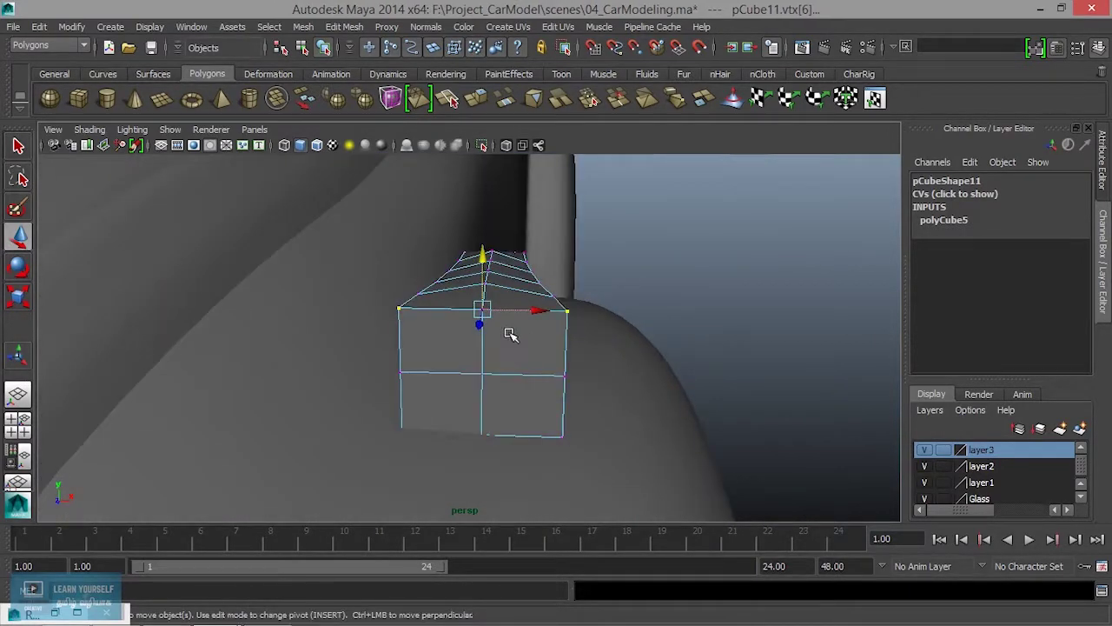
{"action": "key", "text": "r"}
{"action": "left_click_drag", "start_coordinate": [417, 314], "coordinate": [417, 432], "text": "alt"}
{"action": "left_click", "coordinate": [404, 429]}
{"action": "left_click_drag", "start_coordinate": [552, 415], "coordinate": [487, 444], "text": "alt"}
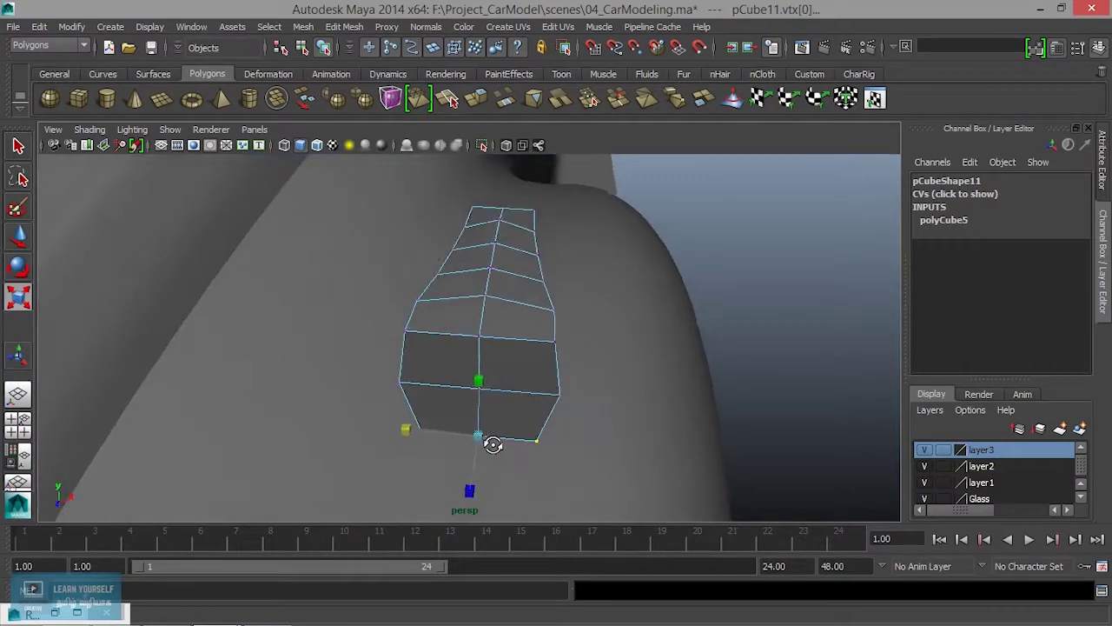
{"action": "key", "text": "3"}
{"action": "right_click", "coordinate": [529, 350]}
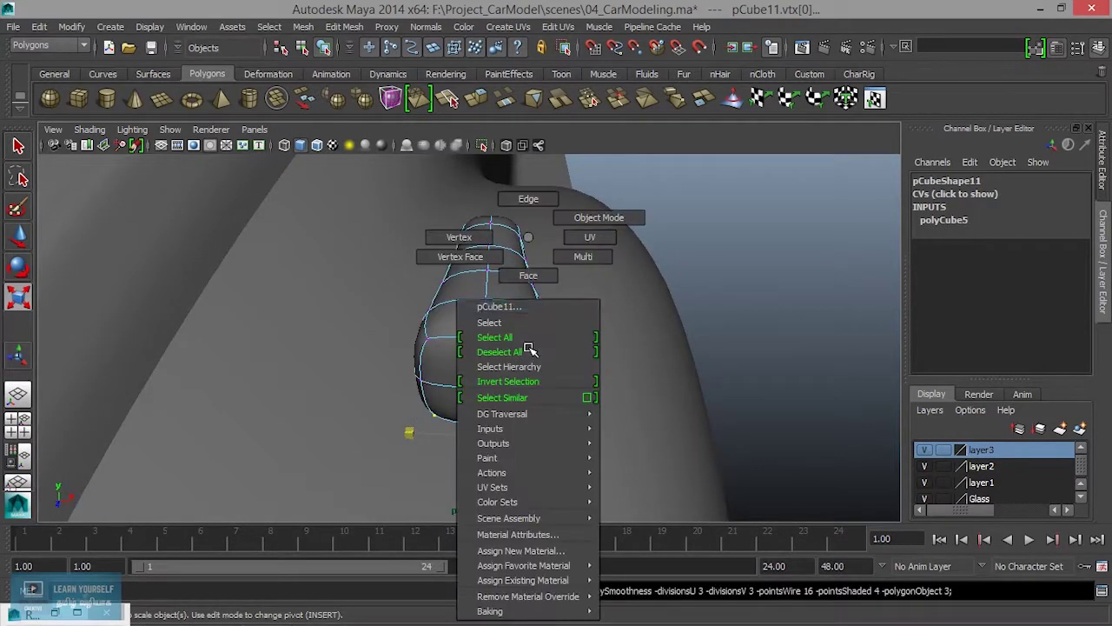
{"action": "left_click", "coordinate": [598, 217]}
Insert edge loops close to the block's side, top and bottom edges, and return to object mode with smooth preview
{"action": "key", "text": "1"}
{"action": "scroll", "coordinate": [491, 404], "scroll_direction": "up", "scroll_amount": 5}
{"action": "left_click_drag", "start_coordinate": [512, 411], "coordinate": [564, 357], "text": "alt"}
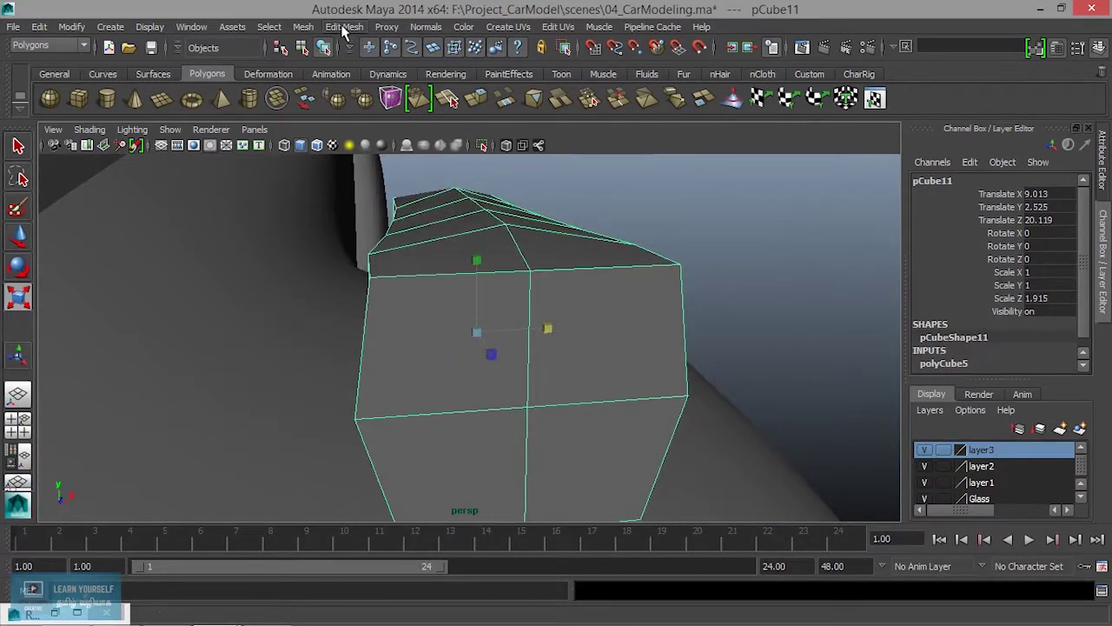
{"action": "left_click", "coordinate": [345, 27]}
{"action": "left_click", "coordinate": [412, 183]}
{"action": "left_click_drag", "start_coordinate": [411, 282], "coordinate": [658, 275]}
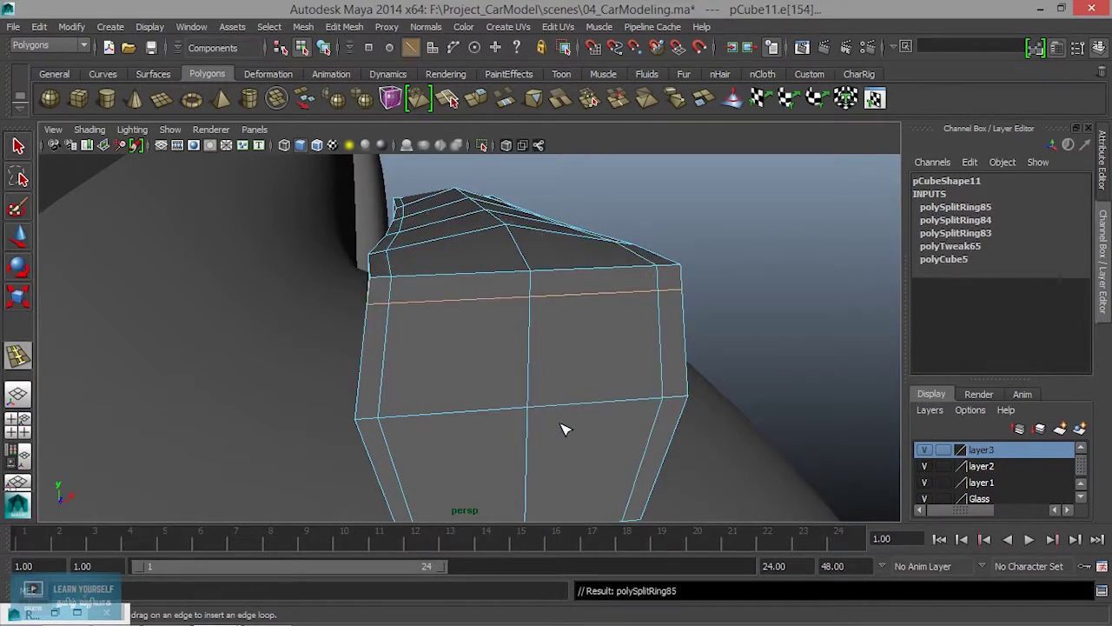
{"action": "key", "text": "3"}
{"action": "left_click_drag", "start_coordinate": [562, 417], "coordinate": [461, 379], "text": "alt"}
{"action": "scroll", "coordinate": [478, 383], "scroll_direction": "down", "scroll_amount": 4}
{"action": "key", "text": "q"}
{"action": "right_click_drag", "start_coordinate": [497, 302], "coordinate": [558, 216]}
{"action": "left_click", "coordinate": [478, 386]}
Tilt the block to Rotate X -5.629 and lower it to Translate Y 2.225 to follow the fender
{"action": "right_click_drag", "start_coordinate": [479, 386], "coordinate": [537, 387], "text": "alt"}
{"action": "scroll", "coordinate": [540, 384], "scroll_direction": "down", "scroll_amount": 5}
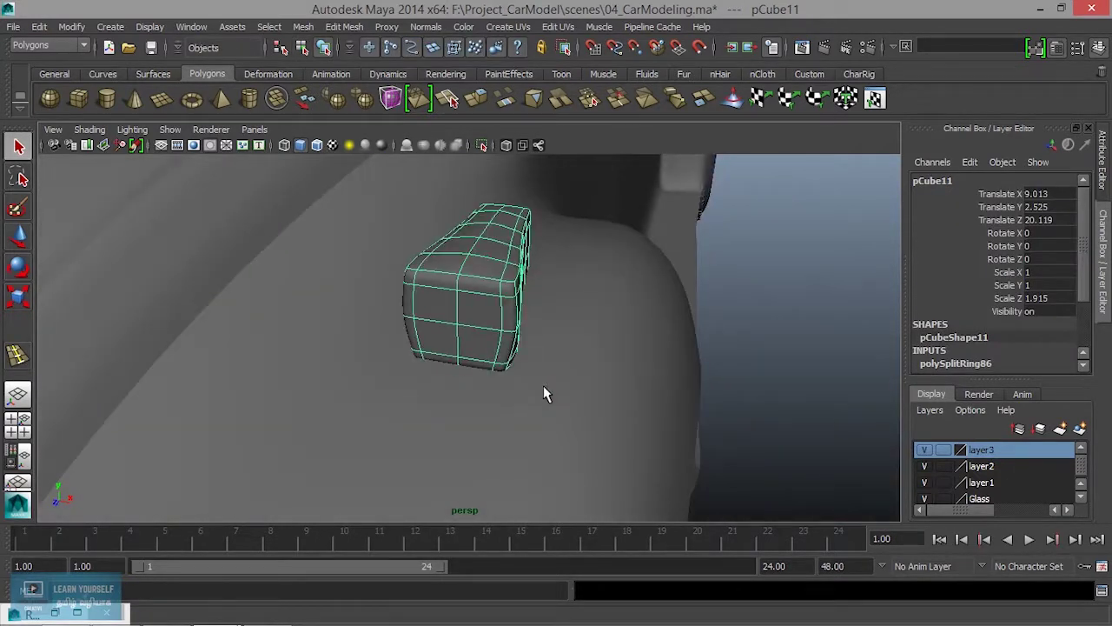
{"action": "left_click", "coordinate": [817, 366]}
{"action": "left_click_drag", "start_coordinate": [817, 366], "coordinate": [536, 327], "text": "alt"}
{"action": "left_click", "coordinate": [538, 328]}
{"action": "key", "text": "e"}
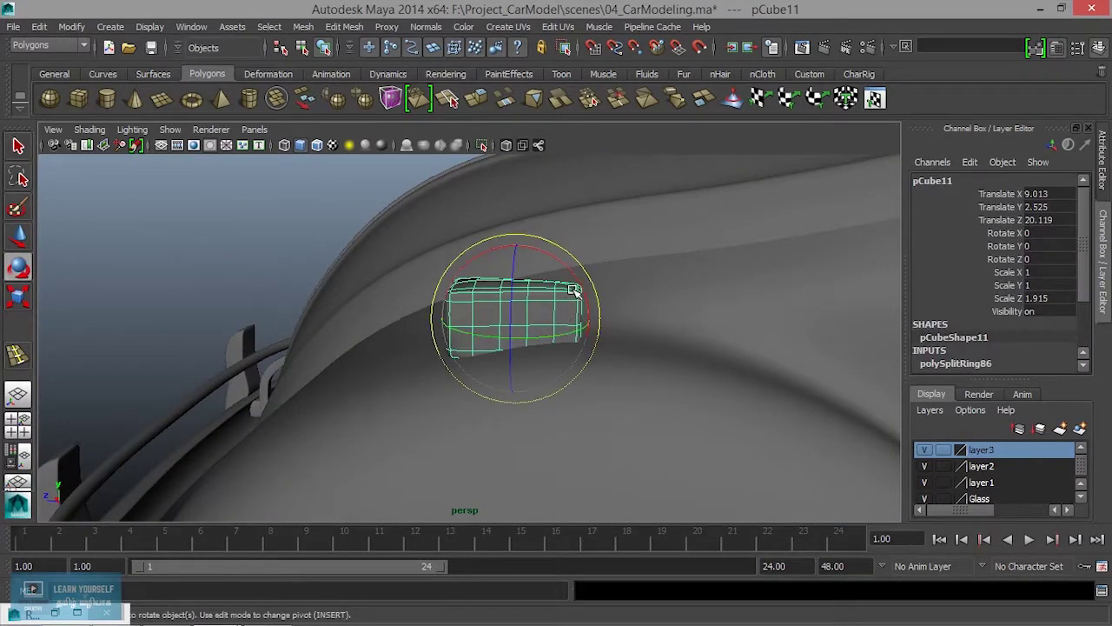
{"action": "left_click_drag", "start_coordinate": [559, 260], "coordinate": [514, 284]}
{"action": "key", "text": "w"}
{"action": "mouse_move", "coordinate": [536, 383]}
{"action": "left_mouse_down", "text": "alt"}
{"action": "mouse_move", "coordinate": [645, 367]}
{"action": "mouse_move", "coordinate": [547, 350]}
{"action": "mouse_move", "coordinate": [639, 391]}
{"action": "mouse_move", "coordinate": [522, 369]}
{"action": "left_mouse_up", "text": "alt"}
Lower the vertices of the block's rear end and the neighbouring row so that the tail slopes into the fender
{"action": "right_click_drag", "start_coordinate": [540, 310], "coordinate": [476, 236]}
{"action": "left_click_drag", "start_coordinate": [527, 312], "coordinate": [576, 264], "text": "alt"}
{"action": "left_click_drag", "start_coordinate": [613, 306], "coordinate": [614, 306]}
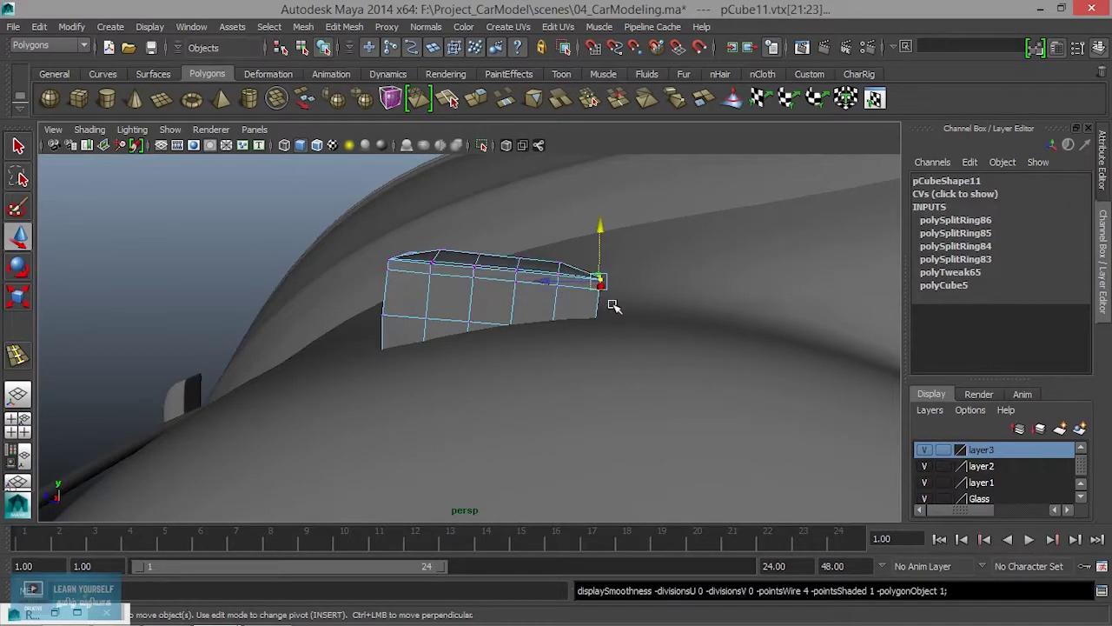
{"action": "left_click_drag", "start_coordinate": [603, 248], "coordinate": [569, 289]}
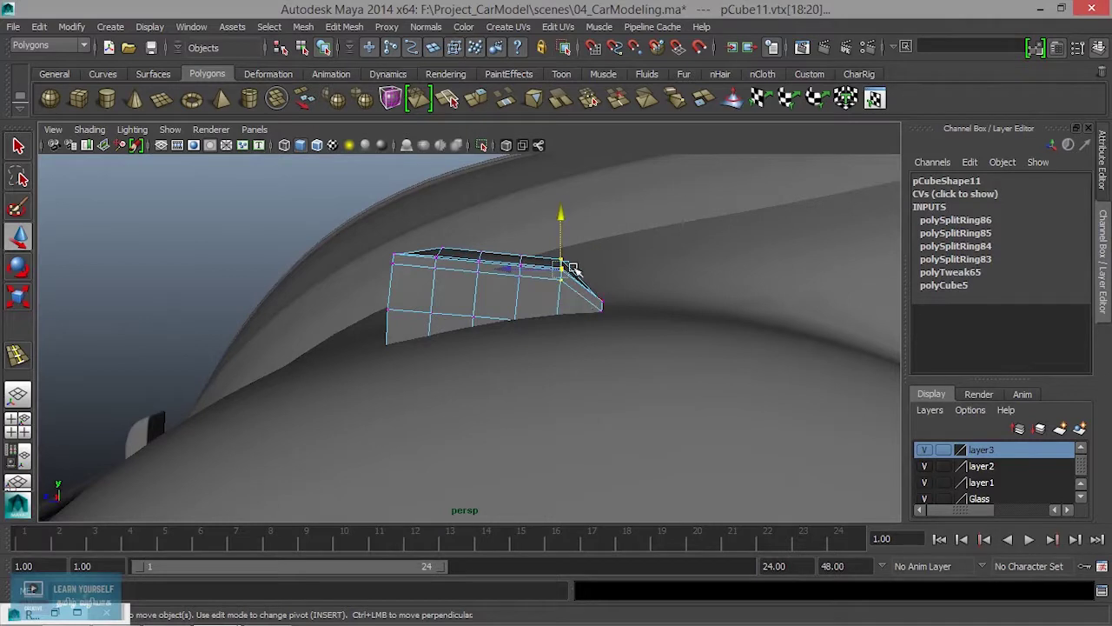
{"action": "left_click_drag", "start_coordinate": [560, 215], "coordinate": [557, 236]}
{"action": "middle_click_drag", "start_coordinate": [547, 324], "coordinate": [569, 336], "text": "alt"}
{"action": "left_click_drag", "start_coordinate": [543, 228], "coordinate": [558, 315]}
Select the block's middle and lower vertex rows in wireframe and scale them slightly wider
{"action": "left_click_drag", "start_coordinate": [471, 372], "coordinate": [443, 348], "text": "alt"}
{"action": "key", "text": "4"}
{"action": "mouse_move", "coordinate": [464, 394]}
{"action": "left_mouse_down", "text": "alt"}
{"action": "mouse_move", "coordinate": [434, 382]}
{"action": "mouse_move", "coordinate": [465, 393]}
{"action": "left_mouse_up", "text": "alt"}
{"action": "left_click_drag", "start_coordinate": [563, 391], "coordinate": [537, 358], "text": "alt"}
{"action": "left_click_drag", "start_coordinate": [588, 392], "coordinate": [586, 391], "text": "shift"}
{"action": "key", "text": "r"}
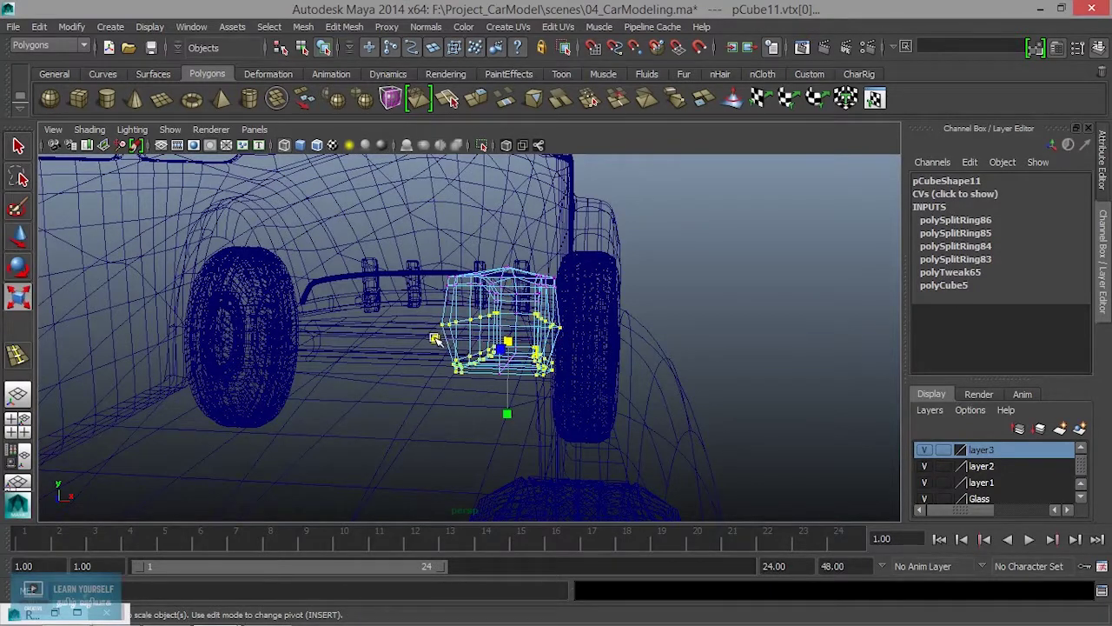
{"action": "left_click_drag", "start_coordinate": [435, 339], "coordinate": [426, 340]}
Return the block to object mode and examine its smoothed shape on the fender
{"action": "key", "text": "5"}
{"action": "mouse_move", "coordinate": [496, 397]}
{"action": "left_mouse_down", "text": "alt"}
{"action": "mouse_move", "coordinate": [591, 417]}
{"action": "mouse_move", "coordinate": [492, 327]}
{"action": "mouse_move", "coordinate": [565, 308]}
{"action": "mouse_move", "coordinate": [465, 291]}
{"action": "left_mouse_up", "text": "alt"}
{"action": "left_click_drag", "start_coordinate": [496, 256], "coordinate": [530, 251], "text": "alt"}
{"action": "right_click_drag", "start_coordinate": [534, 236], "coordinate": [602, 214]}
{"action": "left_click", "coordinate": [525, 263]}
{"action": "key", "text": "3"}
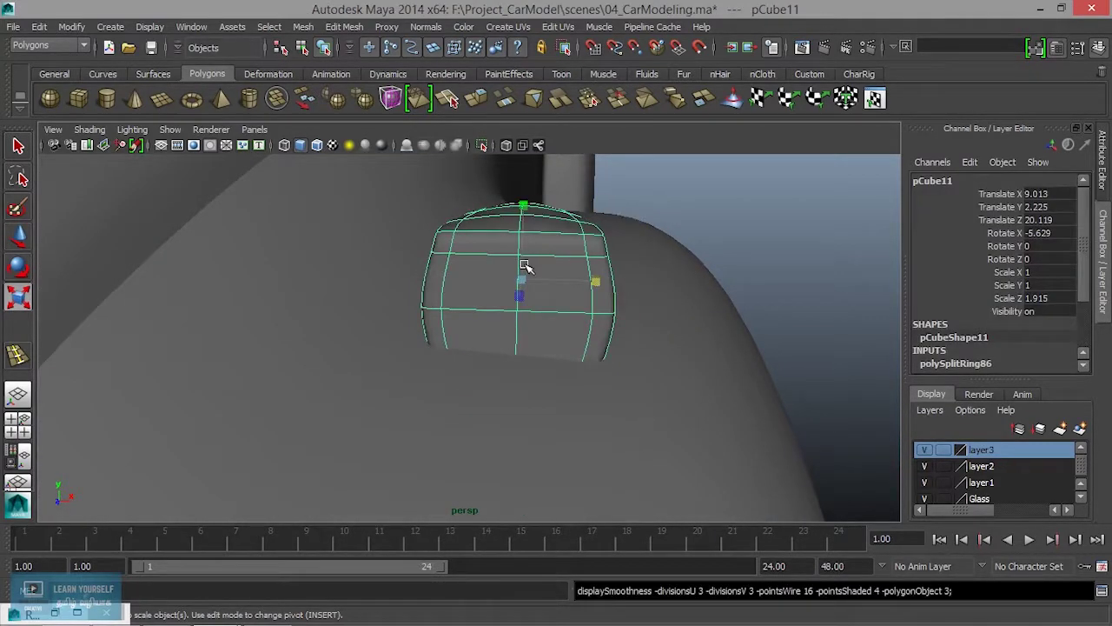
{"action": "scroll", "coordinate": [664, 263], "scroll_direction": "down", "scroll_amount": 2}
{"action": "left_click", "coordinate": [718, 234]}
{"action": "left_click_drag", "start_coordinate": [705, 242], "coordinate": [521, 336], "text": "alt"}
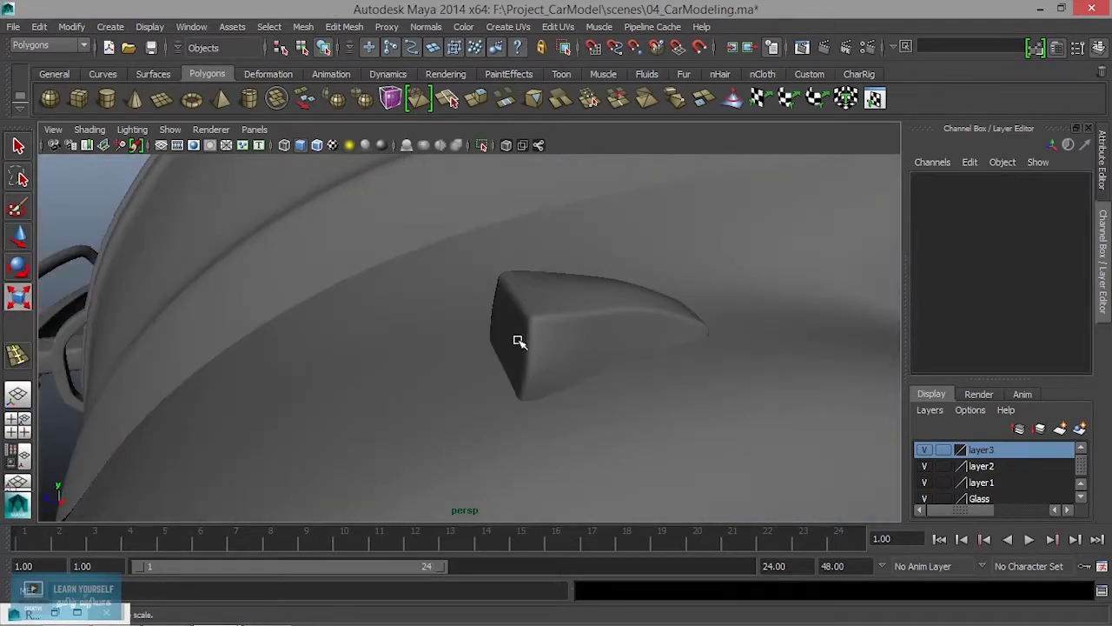
Select the visible faces of the block's front end, including the narrow border faces
{"action": "left_click", "coordinate": [519, 344]}
{"action": "scroll", "coordinate": [517, 394], "scroll_direction": "up", "scroll_amount": 1}
{"action": "left_click_drag", "start_coordinate": [518, 394], "coordinate": [579, 356], "text": "alt"}
{"action": "right_click_drag", "start_coordinate": [584, 252], "coordinate": [576, 274]}
{"action": "left_click", "coordinate": [506, 239]}
{"action": "key", "text": "1"}
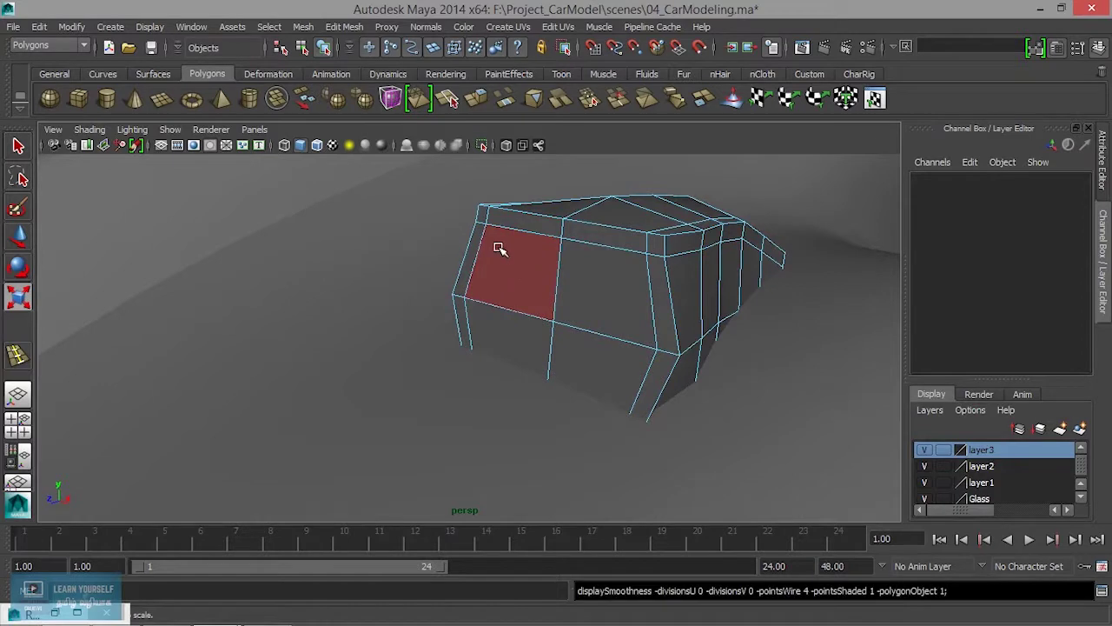
{"action": "left_click_drag", "start_coordinate": [483, 219], "coordinate": [655, 250]}
{"action": "left_click_drag", "start_coordinate": [658, 299], "coordinate": [659, 383], "text": "shift"}
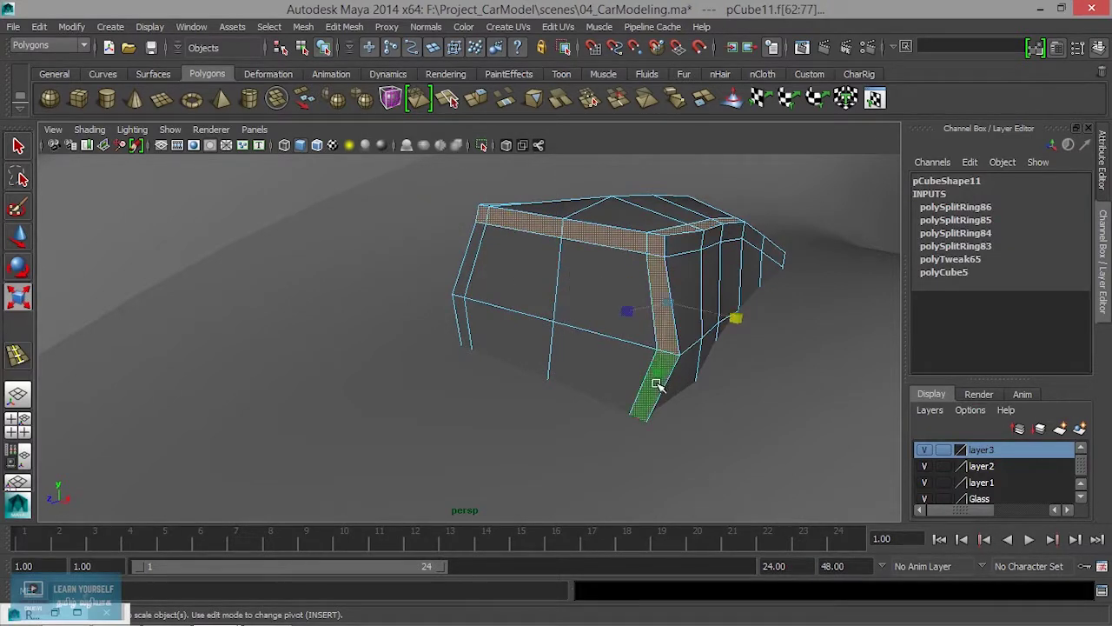
{"action": "key", "text": "ctrl+z"}
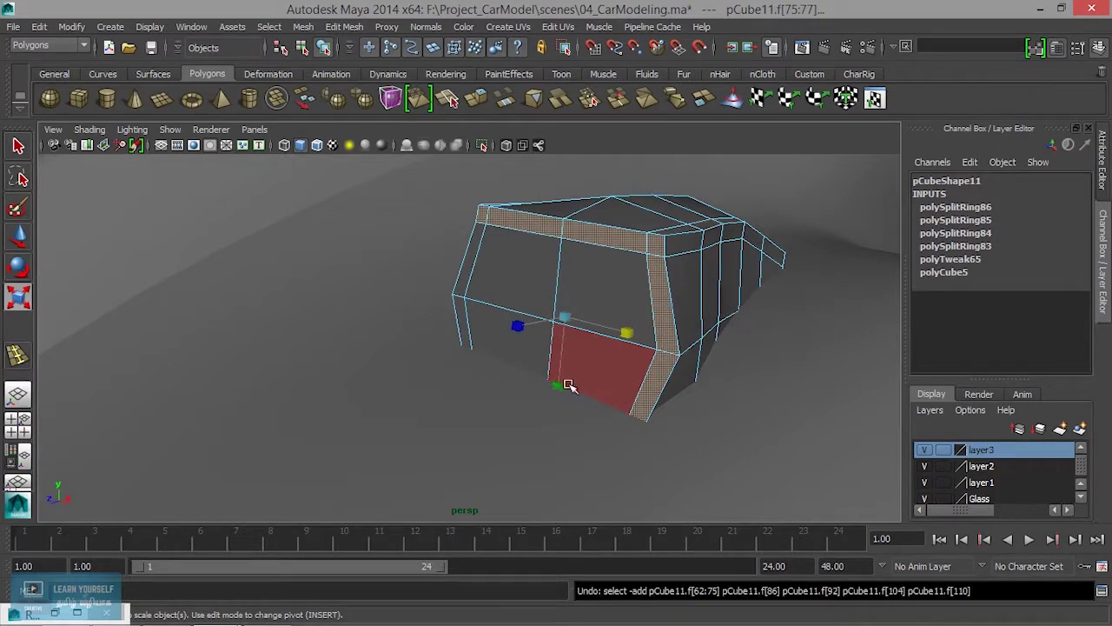
{"action": "left_click", "coordinate": [496, 356], "text": "shift"}
{"action": "left_click", "coordinate": [460, 323], "text": "shift"}
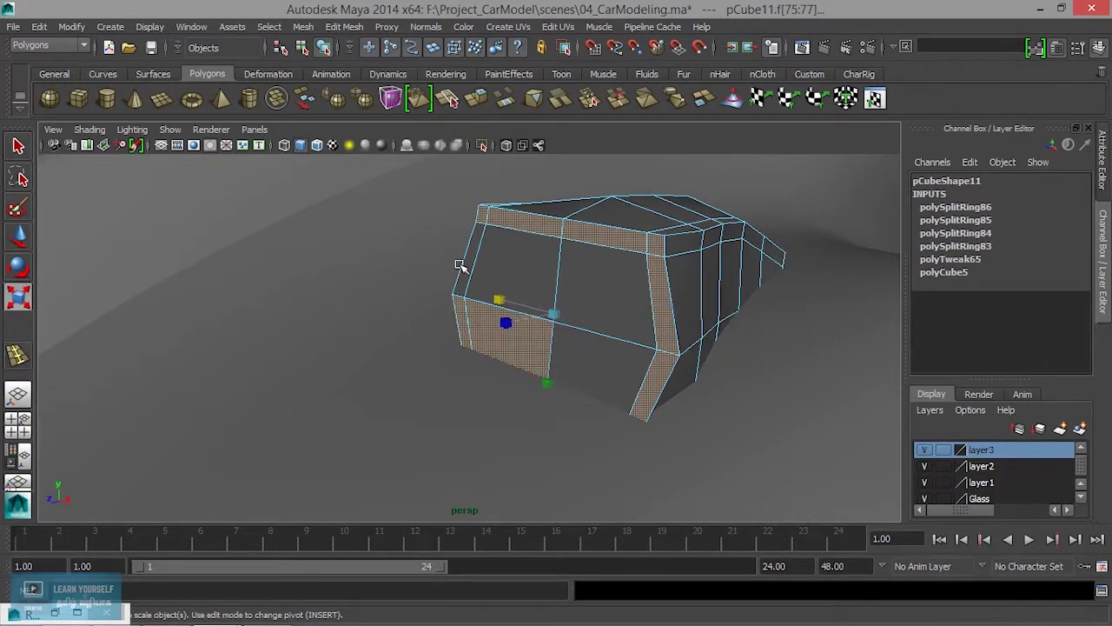
{"action": "left_click", "coordinate": [467, 267], "text": "shift"}
{"action": "left_click", "coordinate": [527, 270], "text": "shift"}
{"action": "left_click", "coordinate": [609, 280], "text": "shift"}
{"action": "left_click", "coordinate": [613, 382], "text": "shift"}
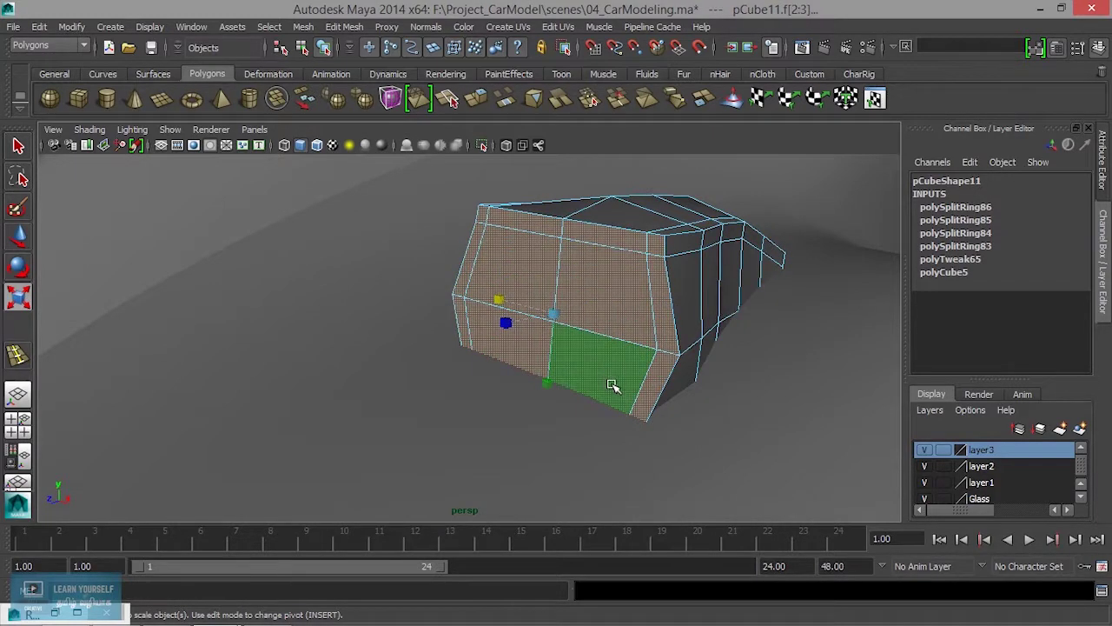
Add the lowest front-end faces hidden inside the fender to the selection using wireframe display
{"action": "scroll", "coordinate": [613, 386], "scroll_direction": "down", "scroll_amount": 4}
{"action": "key", "text": "4"}
{"action": "mouse_move", "coordinate": [611, 375]}
{"action": "left_mouse_down", "text": "alt"}
{"action": "mouse_move", "coordinate": [561, 374]}
{"action": "mouse_move", "coordinate": [633, 369]}
{"action": "left_mouse_up", "text": "alt"}
{"action": "right_click_drag", "start_coordinate": [633, 408], "coordinate": [676, 470], "text": "alt"}
{"action": "left_click", "coordinate": [484, 408]}
{"action": "left_click", "coordinate": [617, 422], "text": "shift"}
{"action": "left_click_drag", "start_coordinate": [640, 429], "coordinate": [601, 425], "text": "alt"}
{"action": "key", "text": "5"}
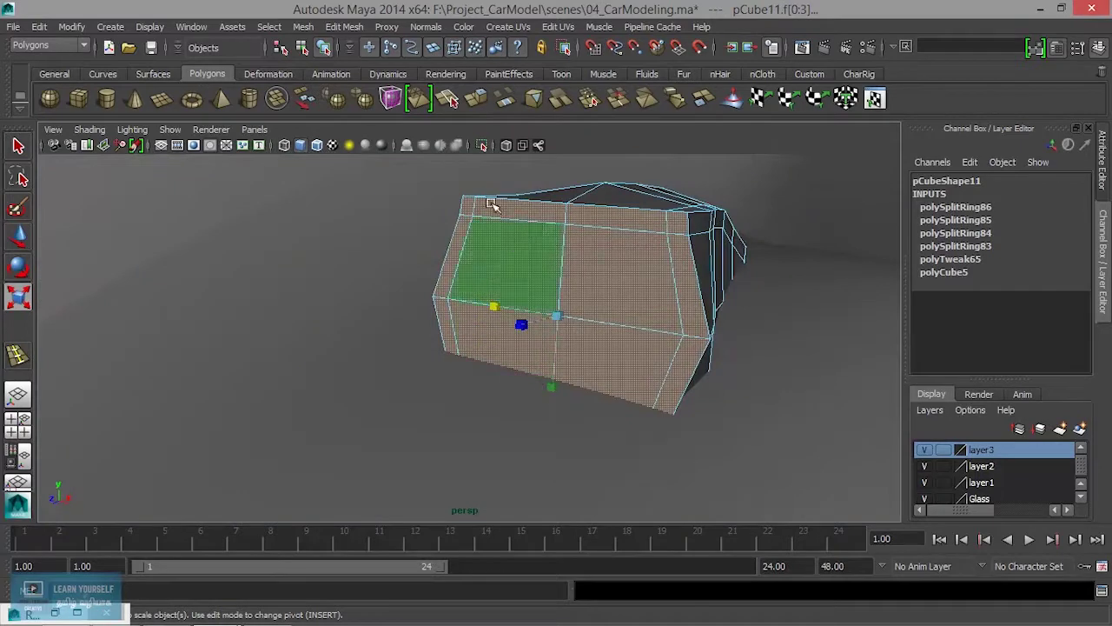
{"action": "left_click_drag", "start_coordinate": [486, 264], "coordinate": [436, 267], "text": "alt"}
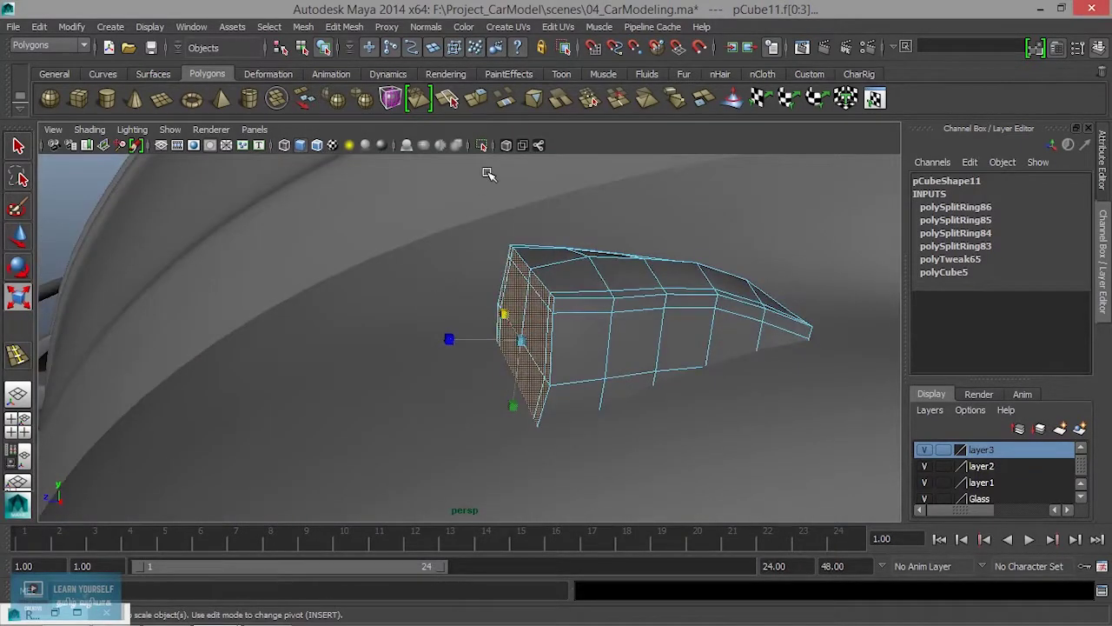
Extrude the front-end faces, scale them to 0.833 and preview the block smoothed
{"action": "left_click", "coordinate": [476, 99]}
{"action": "left_click_drag", "start_coordinate": [439, 370], "coordinate": [463, 395]}
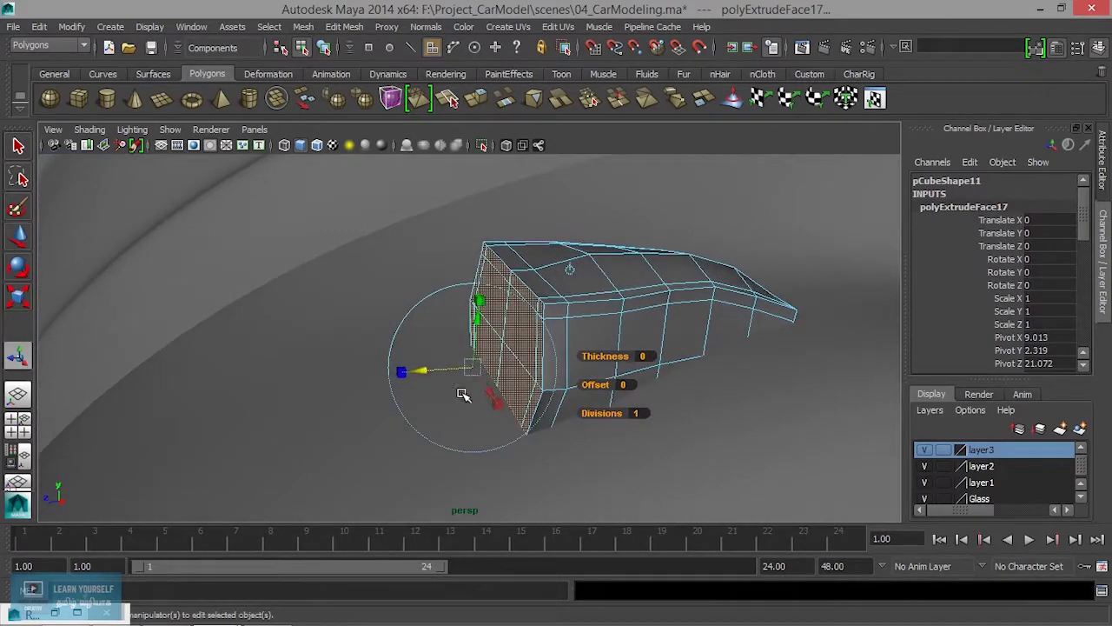
{"action": "left_click", "coordinate": [492, 401]}
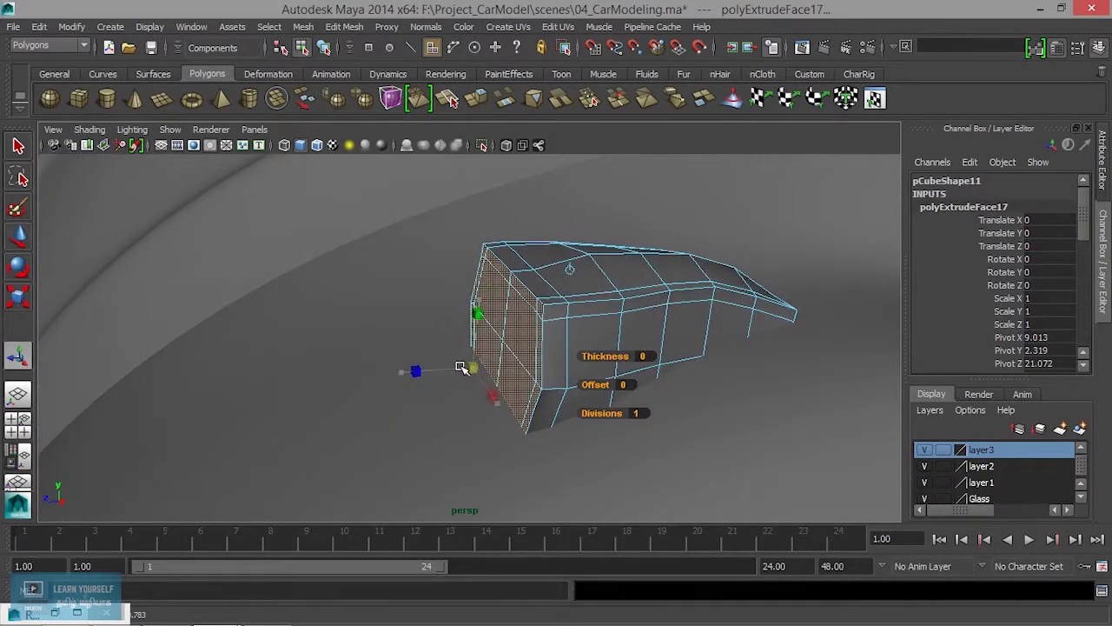
{"action": "mouse_move", "coordinate": [453, 366]}
{"action": "left_mouse_down", "text": "alt"}
{"action": "mouse_move", "coordinate": [603, 385]}
{"action": "mouse_move", "coordinate": [466, 376]}
{"action": "left_mouse_up", "text": "alt"}
{"action": "left_click", "coordinate": [524, 305]}
{"action": "left_click", "coordinate": [617, 311]}
{"action": "left_click_drag", "start_coordinate": [544, 304], "coordinate": [443, 297]}
{"action": "key", "text": "3"}
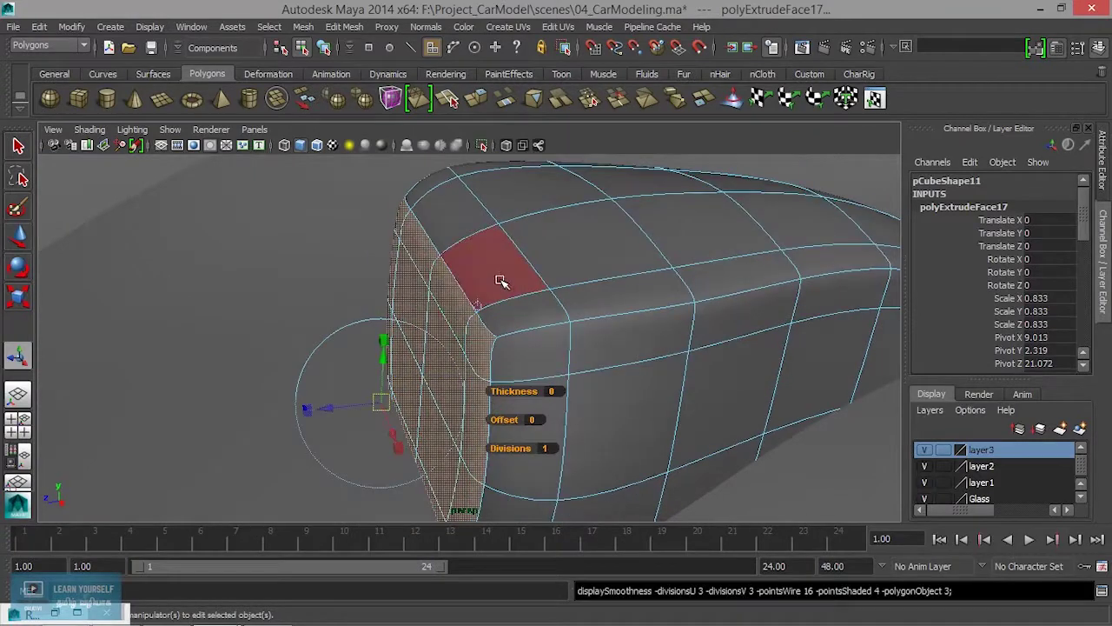
{"action": "scroll", "coordinate": [522, 272], "scroll_direction": "down", "scroll_amount": 2}
{"action": "right_click", "coordinate": [534, 272]}
{"action": "left_click", "coordinate": [554, 276]}
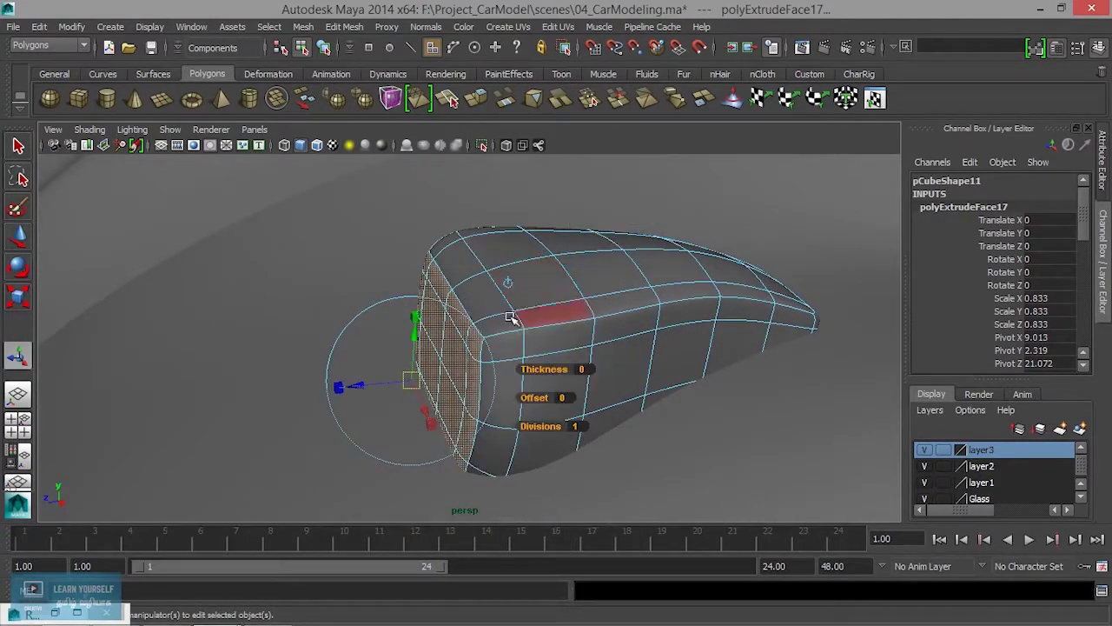
{"action": "left_click", "coordinate": [499, 323], "text": "shift"}
{"action": "double_click", "coordinate": [490, 296], "text": "shift"}
{"action": "left_click", "coordinate": [461, 258]}
{"action": "left_click_drag", "start_coordinate": [462, 258], "coordinate": [504, 301], "text": "alt"}
Select all faces of the front section, including the surrounding side band, and extract them as a separate piece
{"action": "left_click", "coordinate": [391, 234]}
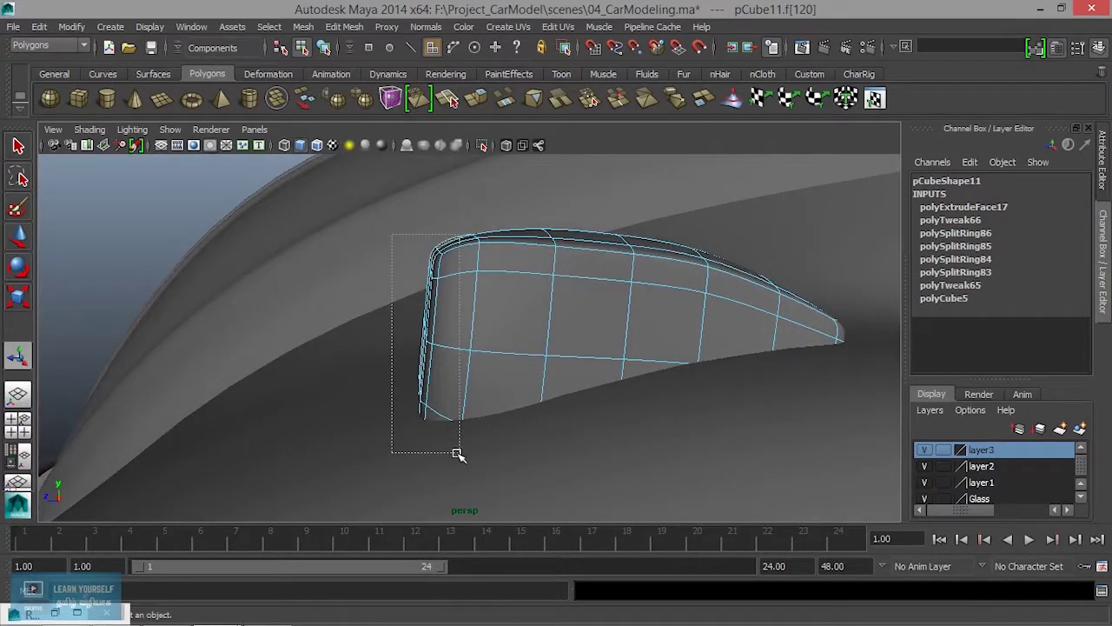
{"action": "left_click_drag", "start_coordinate": [438, 453], "coordinate": [448, 454]}
{"action": "left_click_drag", "start_coordinate": [448, 454], "coordinate": [478, 443], "text": "alt"}
{"action": "left_click", "coordinate": [344, 26]}
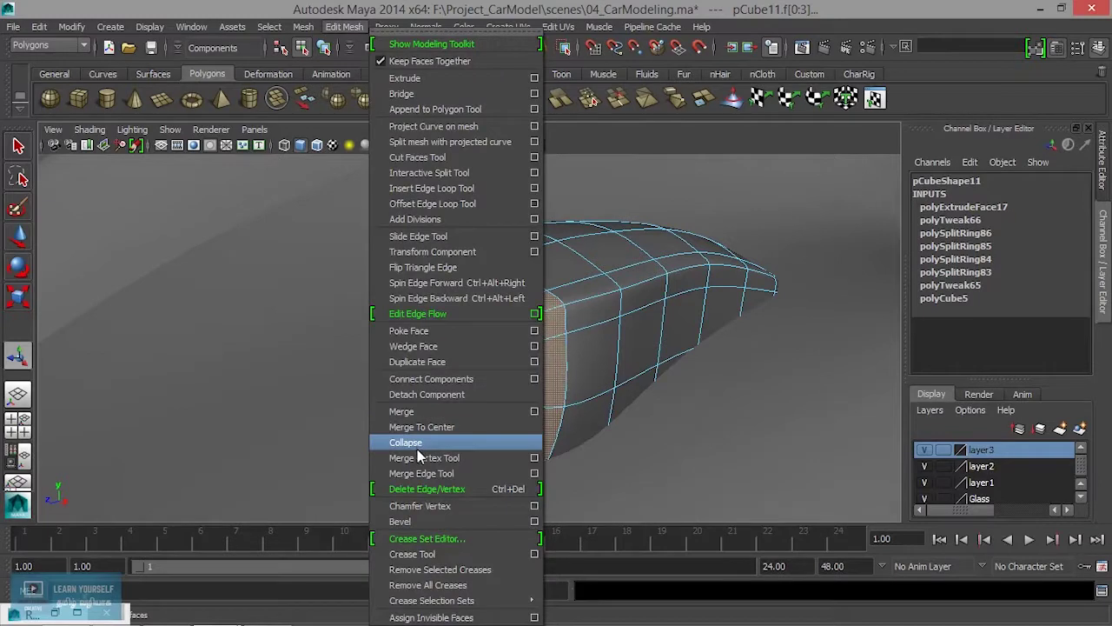
{"action": "mouse_move", "coordinate": [302, 26]}
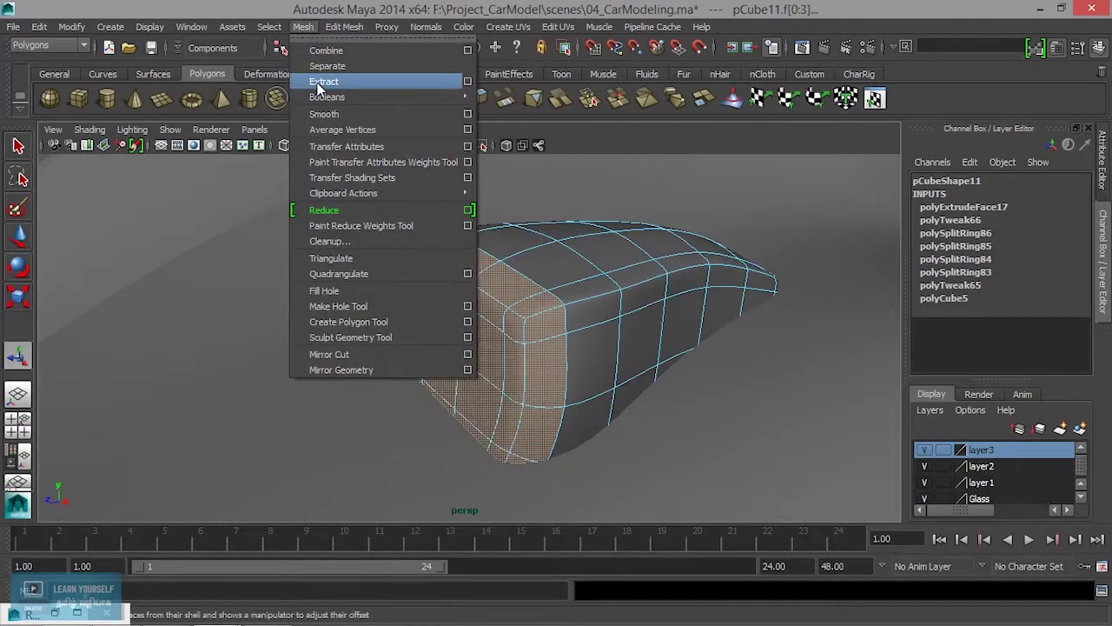
{"action": "left_click", "coordinate": [324, 81]}
Return to object mode and show the body and the extracted front piece with smooth preview
{"action": "right_click_drag", "start_coordinate": [589, 236], "coordinate": [654, 219]}
{"action": "key", "text": "3"}
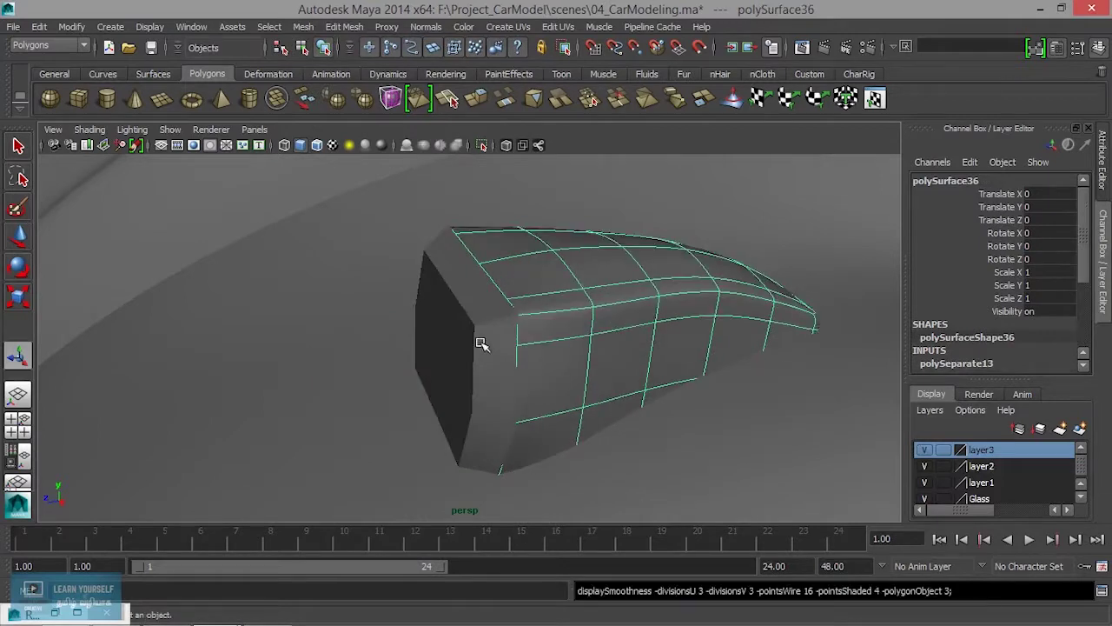
{"action": "left_click", "coordinate": [480, 352]}
{"action": "left_click_drag", "start_coordinate": [563, 450], "coordinate": [677, 446], "text": "alt"}
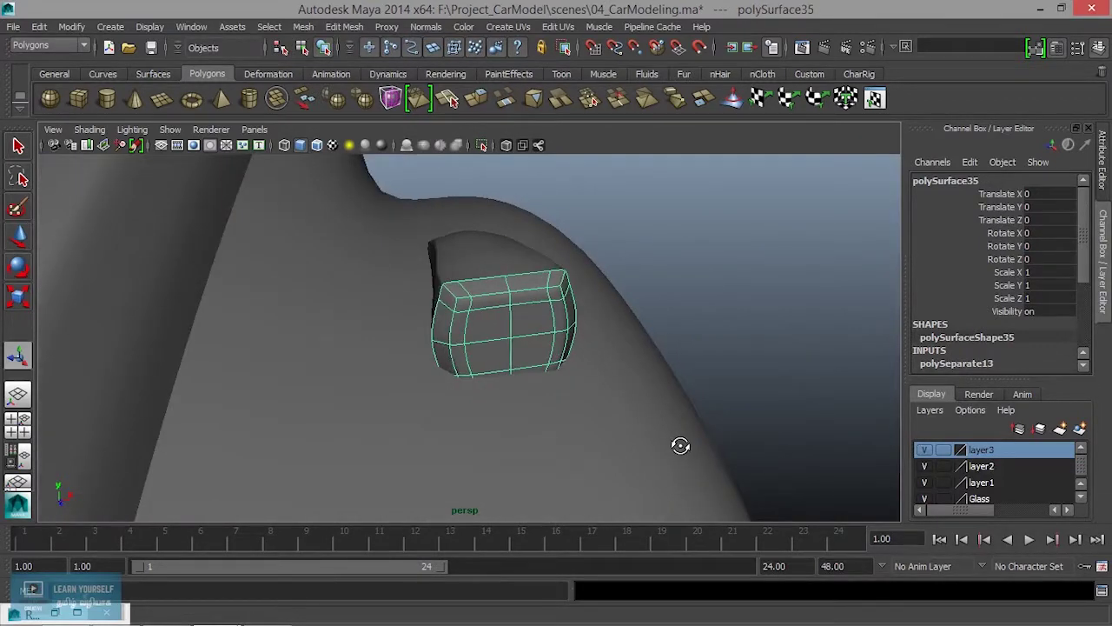
Extrude the extracted front piece back toward the block body with 3 divisions and return to object mode
{"action": "left_click", "coordinate": [640, 340]}
{"action": "left_click", "coordinate": [547, 328]}
{"action": "key", "text": "f"}
{"action": "mouse_move", "coordinate": [417, 380]}
{"action": "left_mouse_down", "text": "alt"}
{"action": "mouse_move", "coordinate": [596, 429]}
{"action": "mouse_move", "coordinate": [521, 392]}
{"action": "mouse_move", "coordinate": [422, 386]}
{"action": "mouse_move", "coordinate": [407, 375]}
{"action": "left_mouse_up", "text": "alt"}
{"action": "key", "text": "w"}
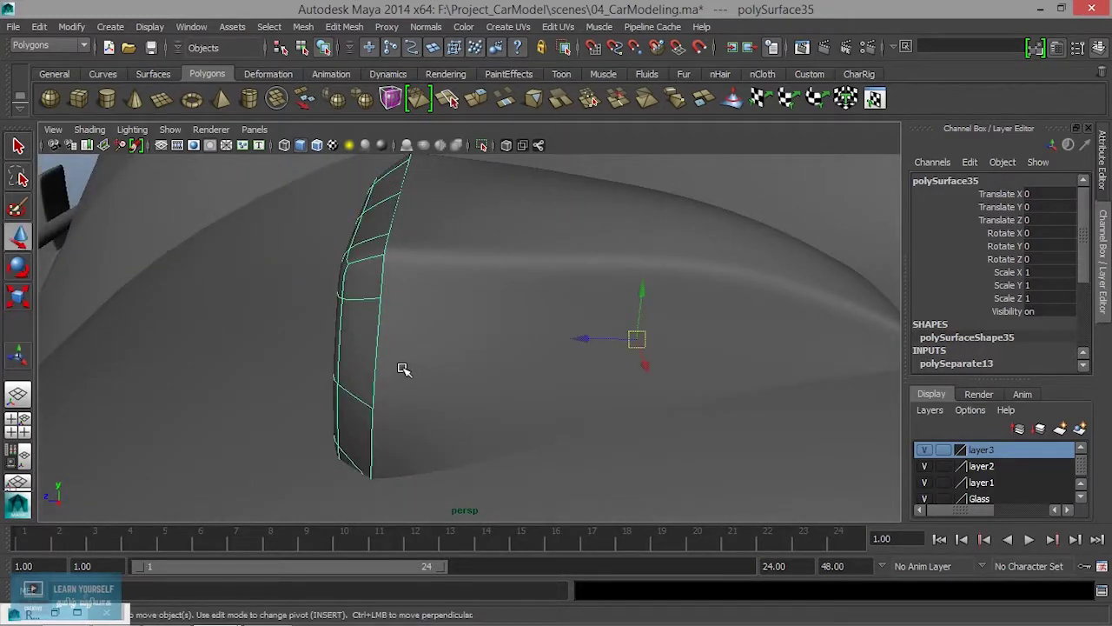
{"action": "left_click_drag", "start_coordinate": [578, 340], "coordinate": [579, 342]}
{"action": "left_click", "coordinate": [477, 101]}
{"action": "left_click_drag", "start_coordinate": [495, 243], "coordinate": [460, 278], "text": "alt"}
{"action": "left_click_drag", "start_coordinate": [350, 340], "coordinate": [405, 356]}
{"action": "key", "text": "F8"}
{"action": "left_click_drag", "start_coordinate": [542, 409], "coordinate": [558, 409]}
{"action": "right_click", "coordinate": [426, 222]}
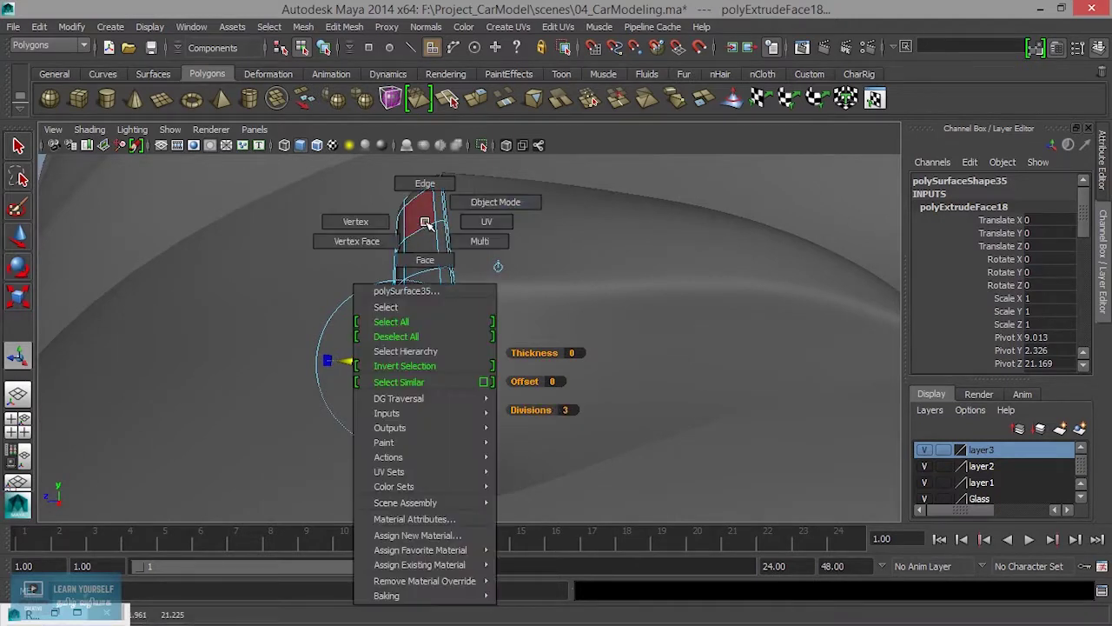
{"action": "left_click", "coordinate": [471, 206]}
Select the open front border edge loop of the block's rear body in edge mode
{"action": "scroll", "coordinate": [620, 437], "scroll_direction": "down", "scroll_amount": 5}
{"action": "left_click", "coordinate": [647, 477]}
{"action": "left_click_drag", "start_coordinate": [525, 459], "coordinate": [727, 410], "text": "alt"}
{"action": "left_click", "coordinate": [727, 412]}
{"action": "left_click_drag", "start_coordinate": [486, 365], "coordinate": [600, 420], "text": "alt"}
{"action": "right_click_drag", "start_coordinate": [600, 420], "coordinate": [634, 415], "text": "alt"}
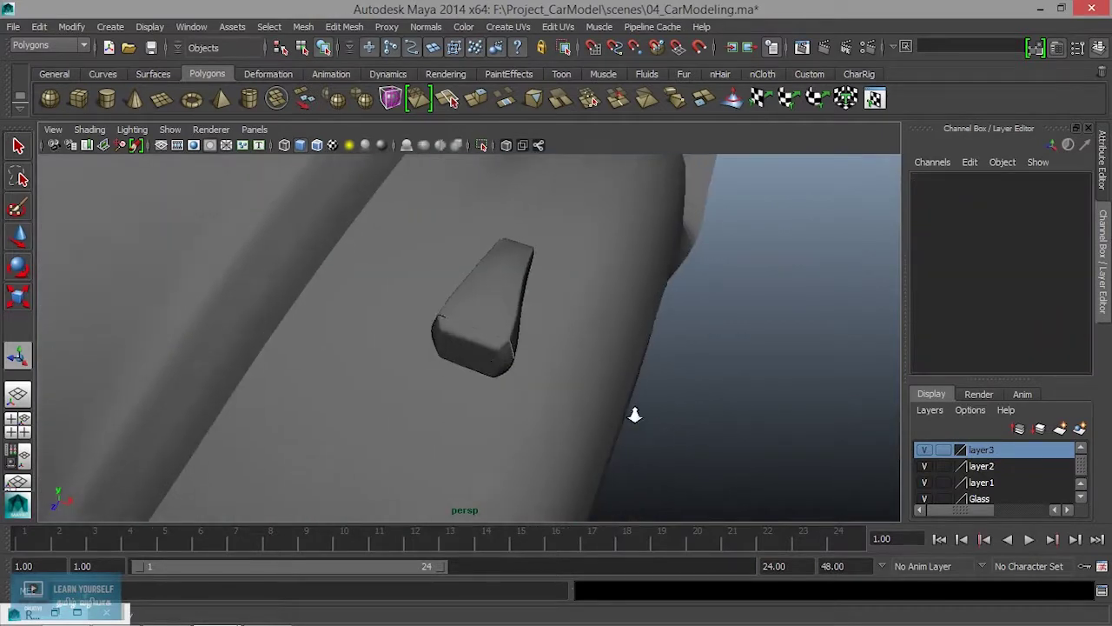
{"action": "scroll", "coordinate": [634, 414], "scroll_direction": "up", "scroll_amount": 5}
{"action": "left_click", "coordinate": [549, 275]}
{"action": "left_click_drag", "start_coordinate": [550, 282], "coordinate": [447, 238], "text": "alt"}
{"action": "scroll", "coordinate": [484, 308], "scroll_direction": "up", "scroll_amount": 5}
{"action": "right_click", "coordinate": [446, 237]}
{"action": "left_click", "coordinate": [446, 199]}
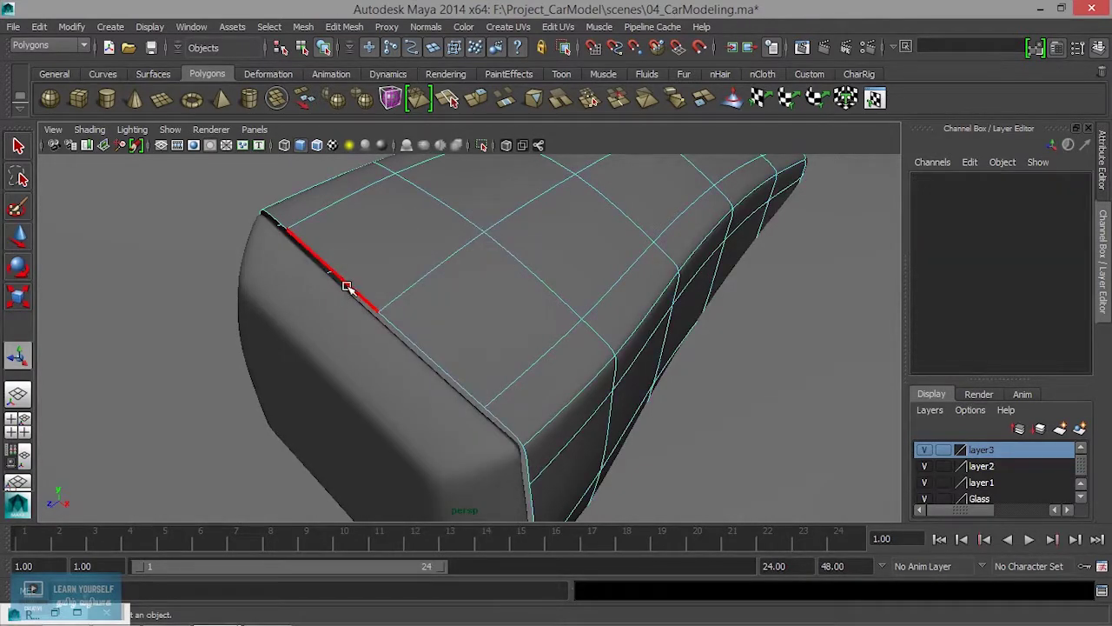
{"action": "double_click", "coordinate": [347, 283]}
{"action": "scroll", "coordinate": [425, 217], "scroll_direction": "down", "scroll_amount": 5}
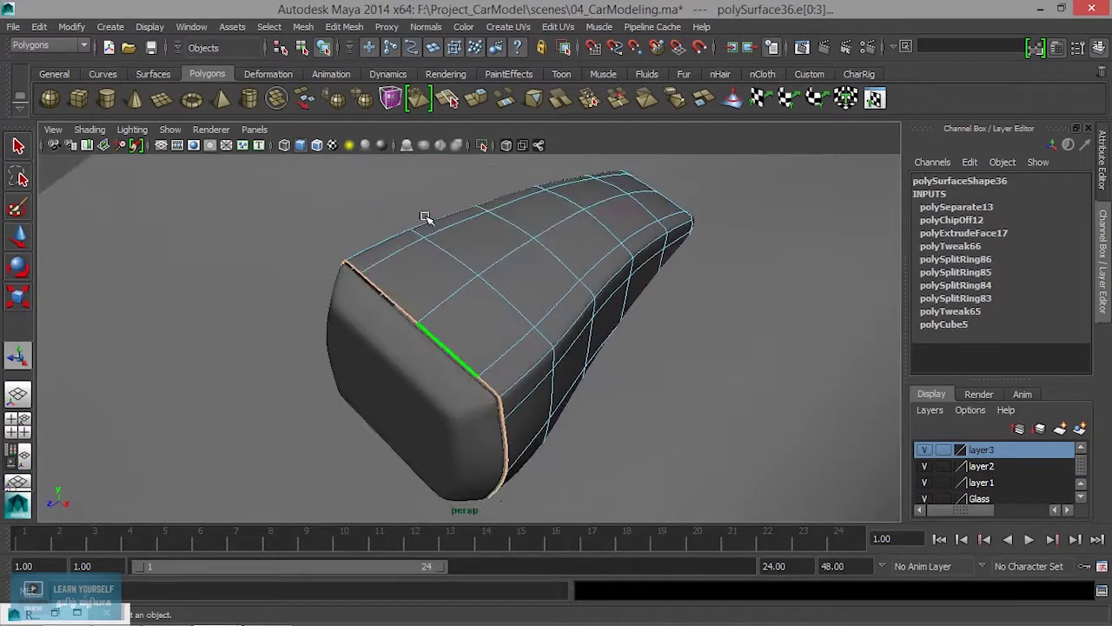
Extrude the body's border edges inward, raise the extrusion's divisions and return to object mode
{"action": "left_click", "coordinate": [475, 99]}
{"action": "left_click_drag", "start_coordinate": [499, 321], "coordinate": [380, 268], "text": "alt"}
{"action": "left_click_drag", "start_coordinate": [409, 410], "coordinate": [400, 387]}
{"action": "left_click_drag", "start_coordinate": [543, 391], "coordinate": [562, 391]}
{"action": "left_click_drag", "start_coordinate": [447, 387], "coordinate": [489, 385], "text": "alt"}
{"action": "right_click_drag", "start_coordinate": [512, 246], "coordinate": [583, 217]}
Assign the existing lambert material to the block's rear body and deselect it
{"action": "scroll", "coordinate": [515, 328], "scroll_direction": "up", "scroll_amount": 3}
{"action": "right_click_drag", "start_coordinate": [504, 225], "coordinate": [497, 570]}
{"action": "right_click_drag", "start_coordinate": [591, 570], "coordinate": [608, 582]}
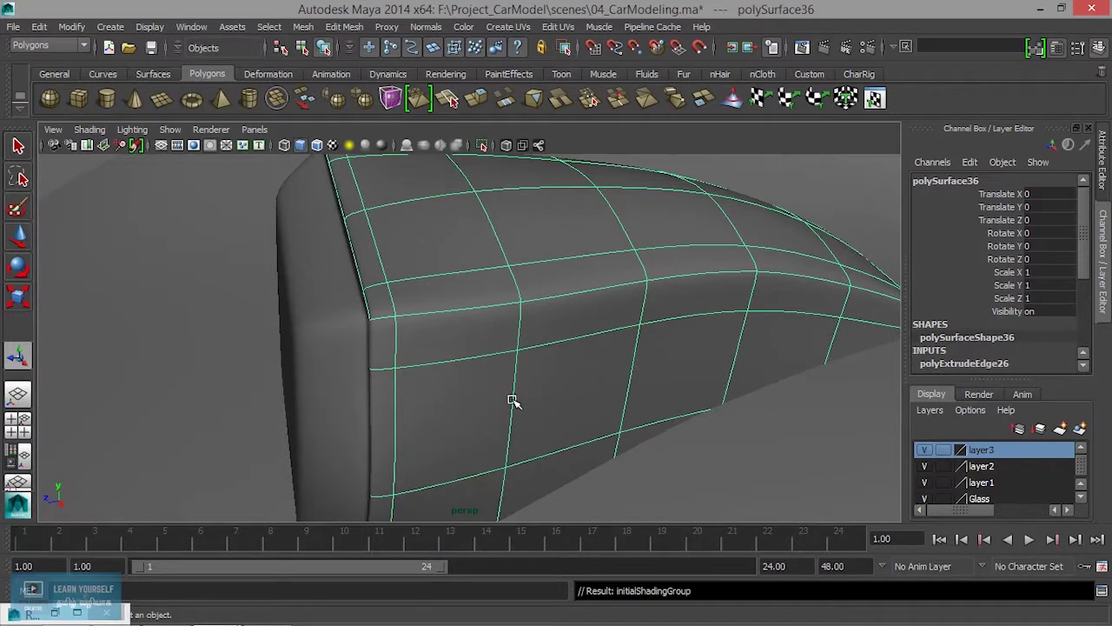
{"action": "scroll", "coordinate": [513, 402], "scroll_direction": "down", "scroll_amount": 3}
{"action": "left_click", "coordinate": [714, 456]}
{"action": "left_click_drag", "start_coordinate": [690, 459], "coordinate": [635, 298], "text": "alt"}
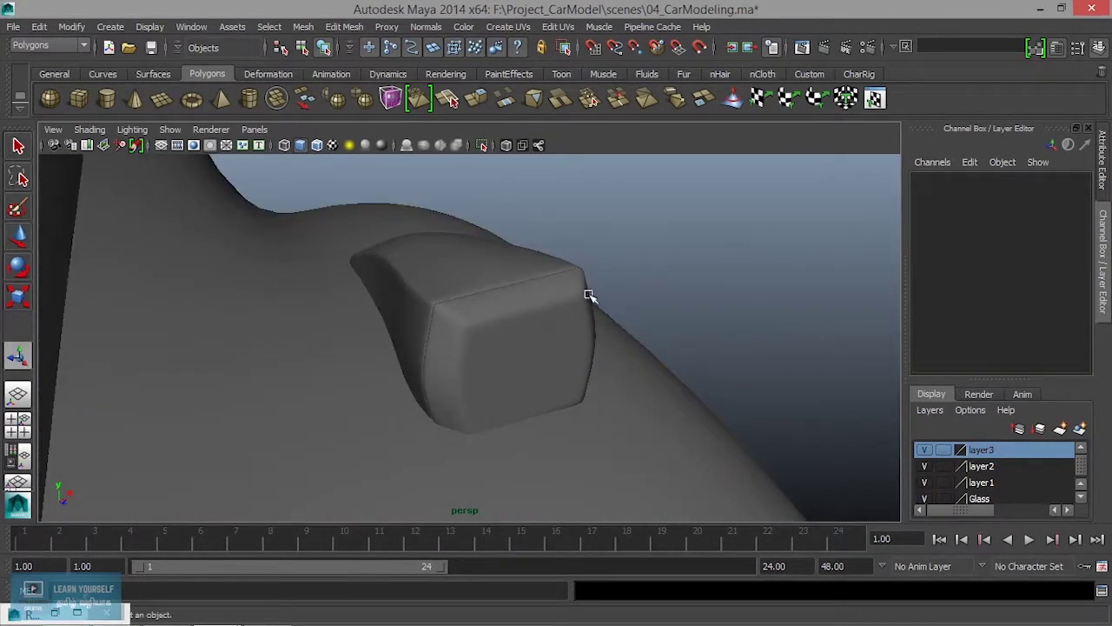
Select both the front piece and the rear body of the indicator block
{"action": "left_click", "coordinate": [530, 300]}
{"action": "left_click_drag", "start_coordinate": [615, 349], "coordinate": [638, 300], "text": "alt"}
{"action": "left_click_drag", "start_coordinate": [544, 229], "coordinate": [477, 365]}
Try to mirror the indicator by grouping its pieces, duplicating the group and setting the copy's Scale X to -1
{"action": "key", "text": "ctrl+g"}
{"action": "key", "text": "ctrl+z"}
{"action": "left_click_drag", "start_coordinate": [548, 386], "coordinate": [554, 328], "text": "alt"}
{"action": "scroll", "coordinate": [589, 385], "scroll_direction": "up", "scroll_amount": 3}
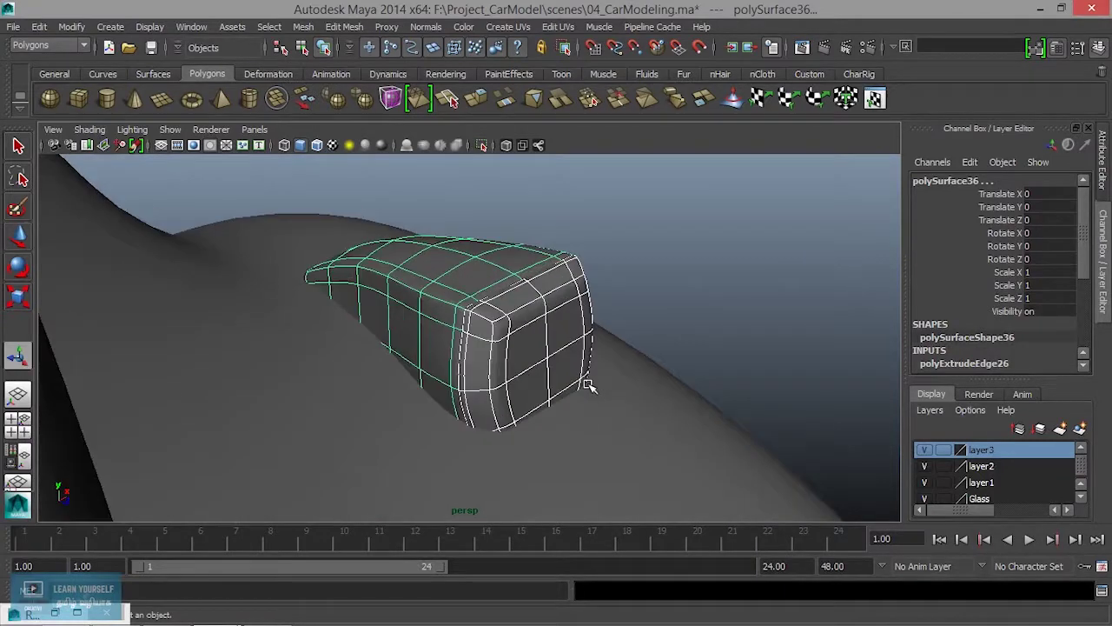
{"action": "left_click_drag", "start_coordinate": [589, 385], "coordinate": [504, 367], "text": "alt"}
{"action": "key", "text": "ctrl+g"}
{"action": "key", "text": "ctrl+g"}
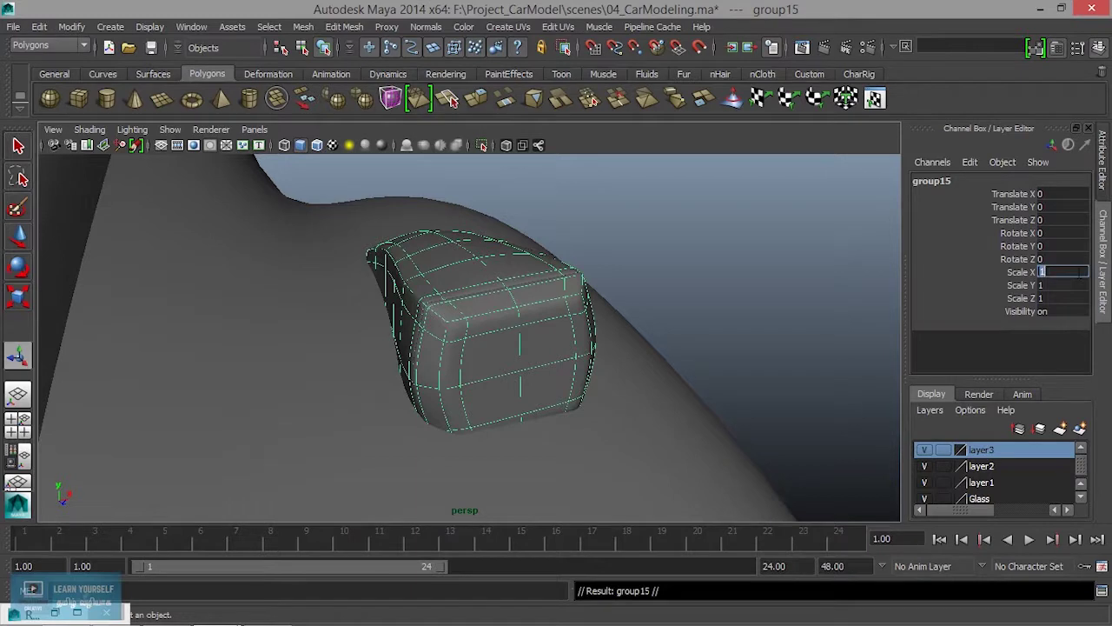
{"action": "key", "text": "Return"}
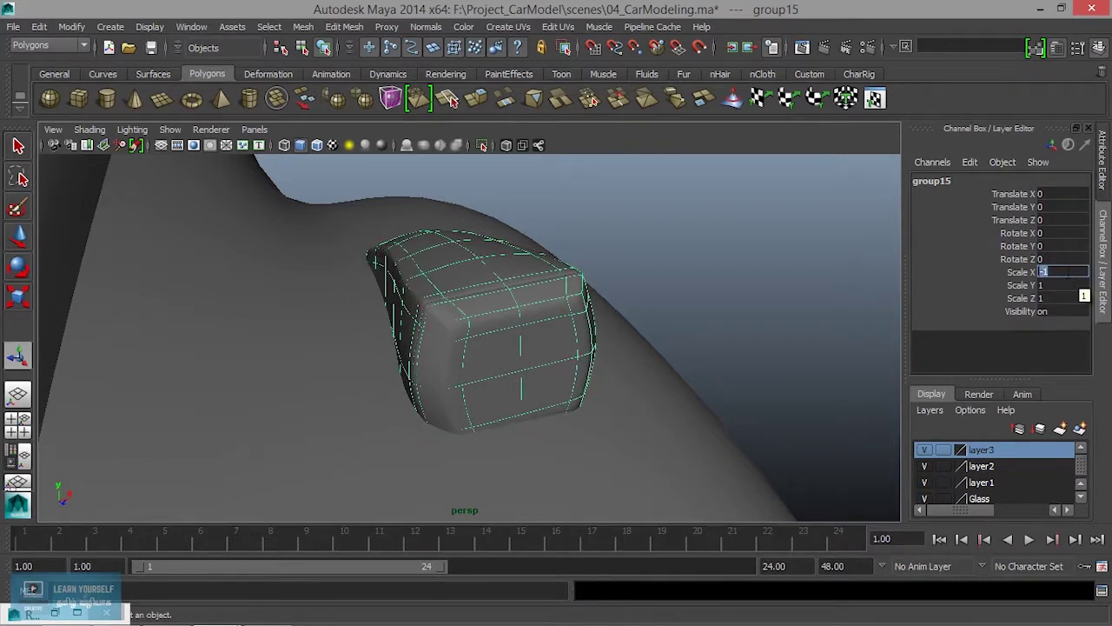
{"action": "scroll", "coordinate": [830, 343], "scroll_direction": "down", "scroll_amount": 3}
{"action": "left_click_drag", "start_coordinate": [827, 347], "coordinate": [561, 343], "text": "alt"}
Undo the mirrored scale, the duplicate and the grouping of the indicator pieces
{"action": "key", "text": "ctrl+z"}
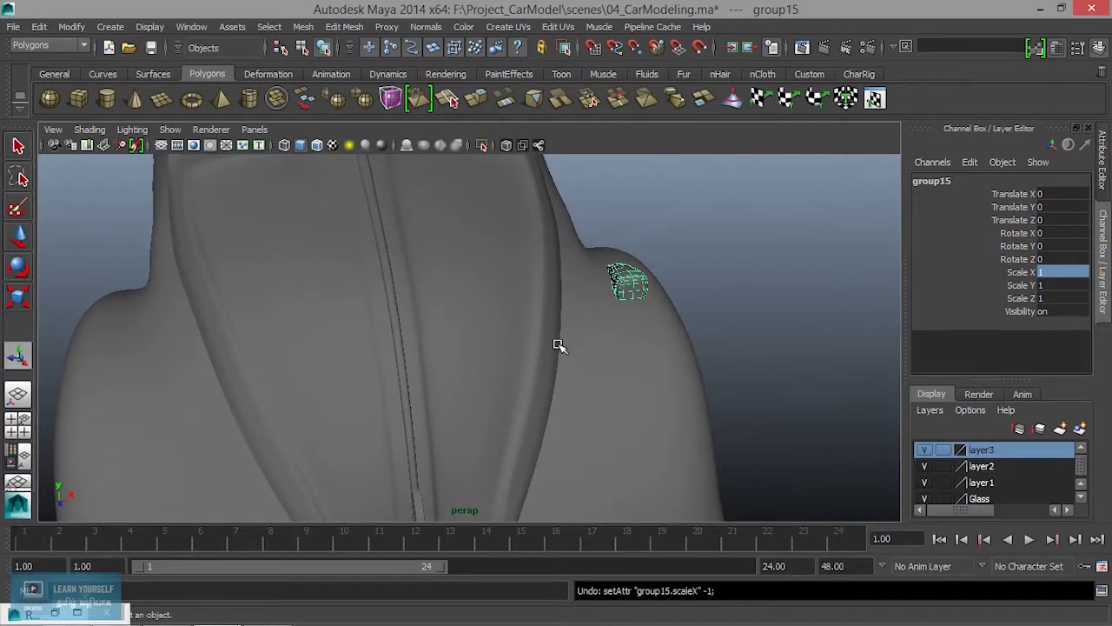
{"action": "key", "text": "ctrl+z"}
{"action": "left_click_drag", "start_coordinate": [661, 379], "coordinate": [521, 380], "text": "alt"}
{"action": "key", "text": "w"}
{"action": "scroll", "coordinate": [592, 376], "scroll_direction": "down", "scroll_amount": 4}
{"action": "scroll", "coordinate": [645, 392], "scroll_direction": "up", "scroll_amount": 5}
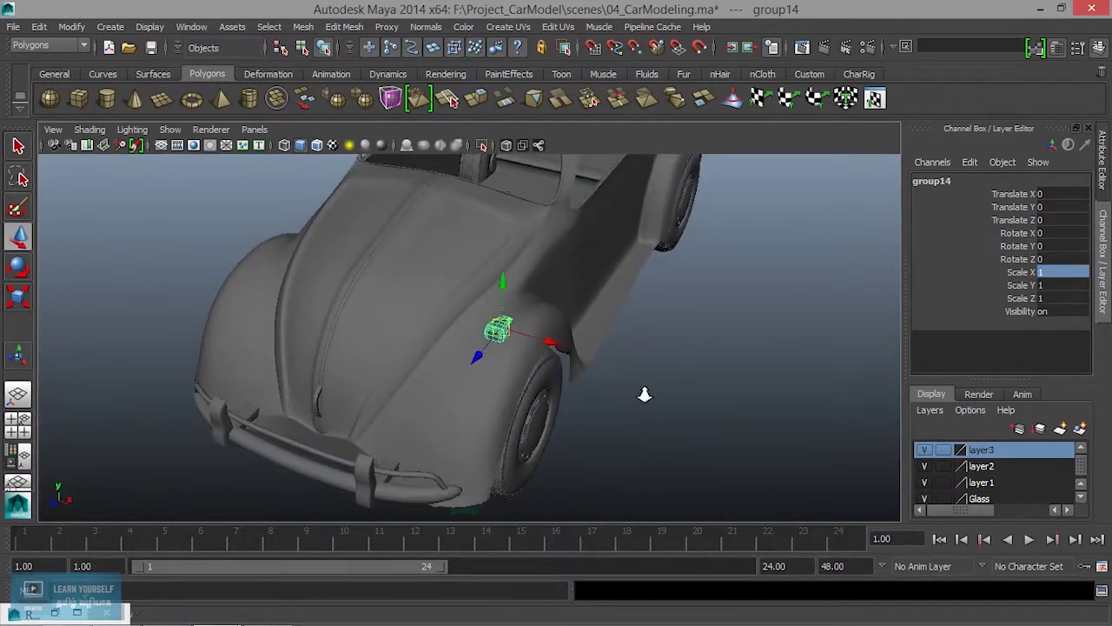
{"action": "middle_click_drag", "start_coordinate": [664, 373], "coordinate": [575, 347], "text": "alt"}
{"action": "left_click_drag", "start_coordinate": [575, 347], "coordinate": [611, 382], "text": "alt"}
{"action": "key", "text": "ctrl+z"}
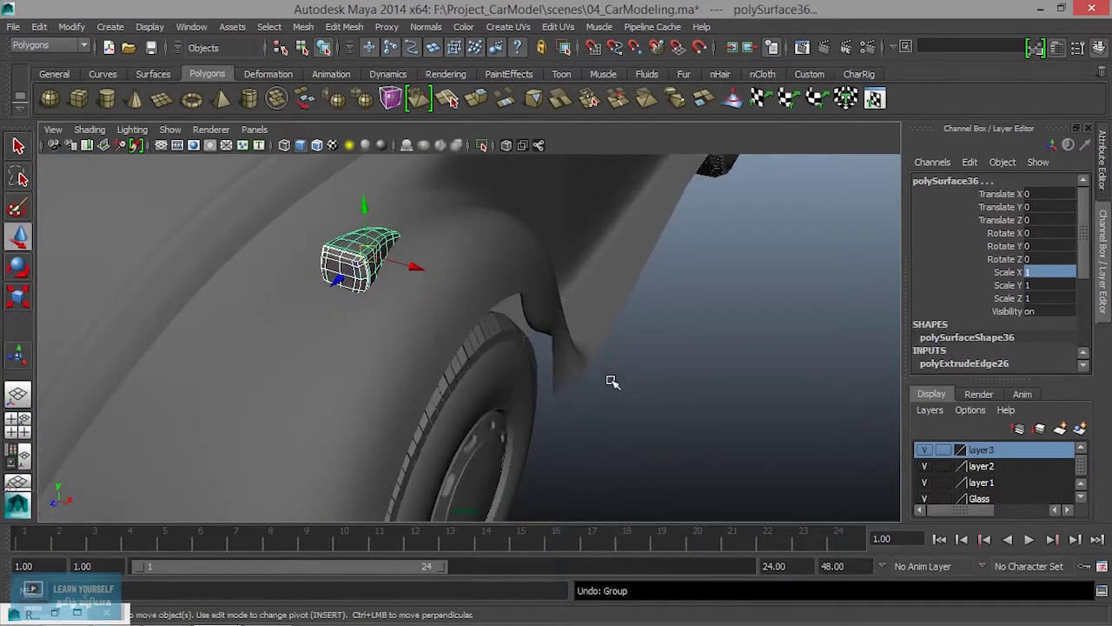
{"action": "key", "text": "ctrl+z"}
Delete the construction history of the two selected indicator pieces
{"action": "scroll", "coordinate": [612, 382], "scroll_direction": "down", "scroll_amount": 5}
{"action": "left_click_drag", "start_coordinate": [516, 427], "coordinate": [595, 331], "text": "alt"}
{"action": "scroll", "coordinate": [594, 331], "scroll_direction": "up", "scroll_amount": 4}
{"action": "middle_click_drag", "start_coordinate": [766, 440], "coordinate": [759, 431], "text": "alt"}
{"action": "left_click_drag", "start_coordinate": [758, 431], "coordinate": [598, 481], "text": "alt"}
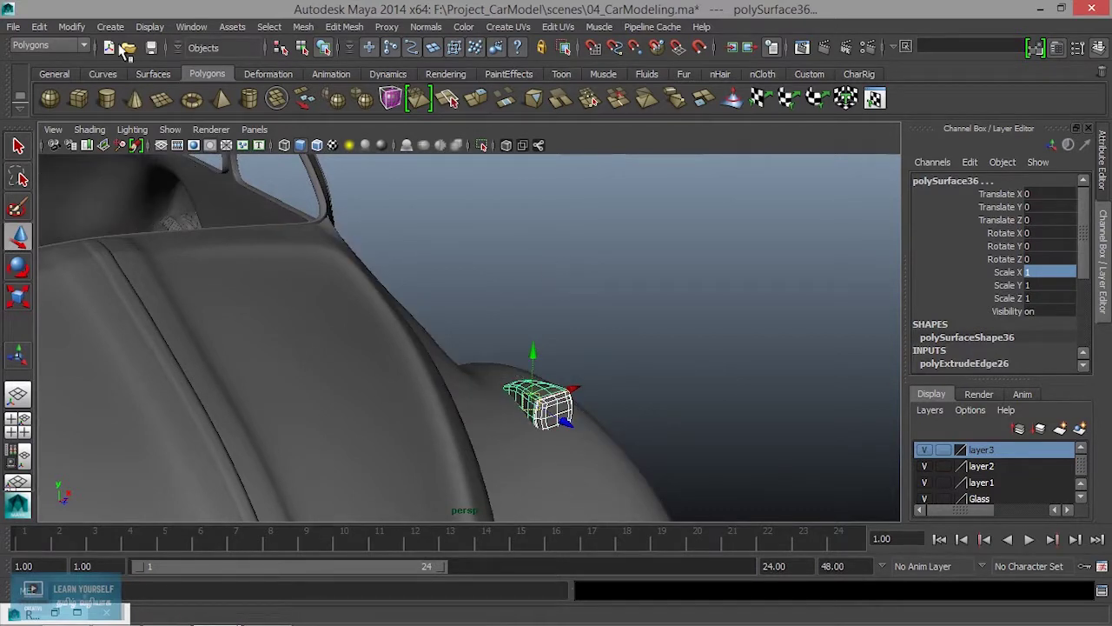
{"action": "left_click", "coordinate": [39, 27]}
{"action": "mouse_move", "coordinate": [87, 198]}
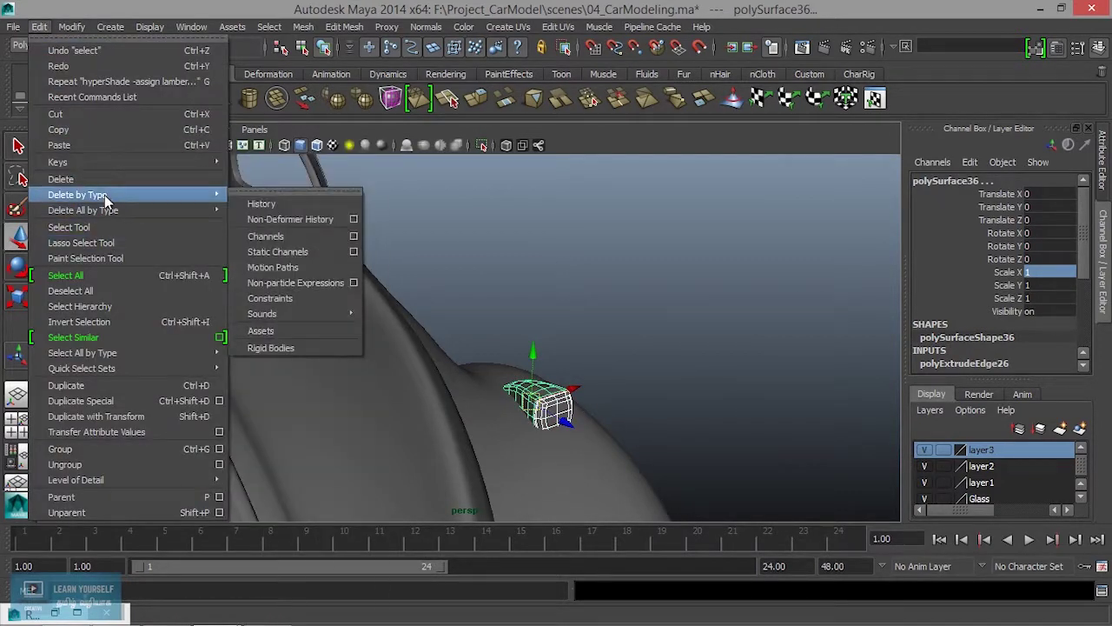
{"action": "left_click", "coordinate": [255, 208]}
Group the two indicator pieces and snap the group's pivot to the grid centre in the wireframe top view
{"action": "left_click_drag", "start_coordinate": [255, 208], "coordinate": [588, 399], "text": "alt"}
{"action": "key", "text": "ctrl+g"}
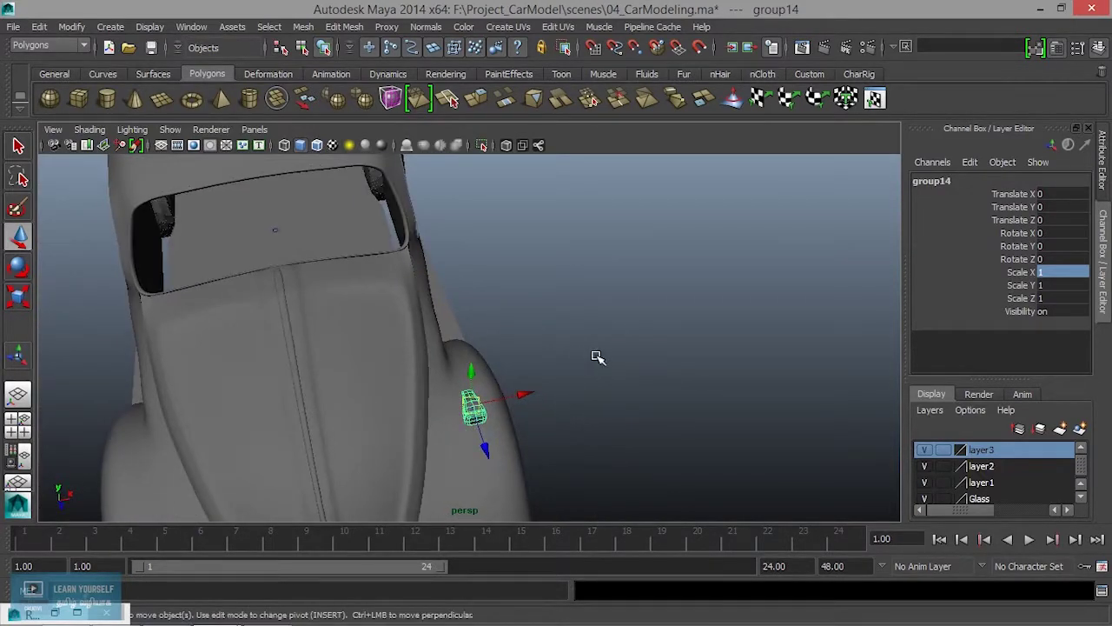
{"action": "key", "text": "space"}
{"action": "key", "text": "space"}
{"action": "scroll", "coordinate": [457, 352], "scroll_direction": "down", "scroll_amount": 8}
{"action": "key", "text": "4"}
{"action": "scroll", "coordinate": [461, 355], "scroll_direction": "down", "scroll_amount": 2}
{"action": "scroll", "coordinate": [460, 354], "scroll_direction": "up", "scroll_amount": 3}
{"action": "middle_click_drag", "start_coordinate": [460, 354], "coordinate": [587, 421], "text": "alt"}
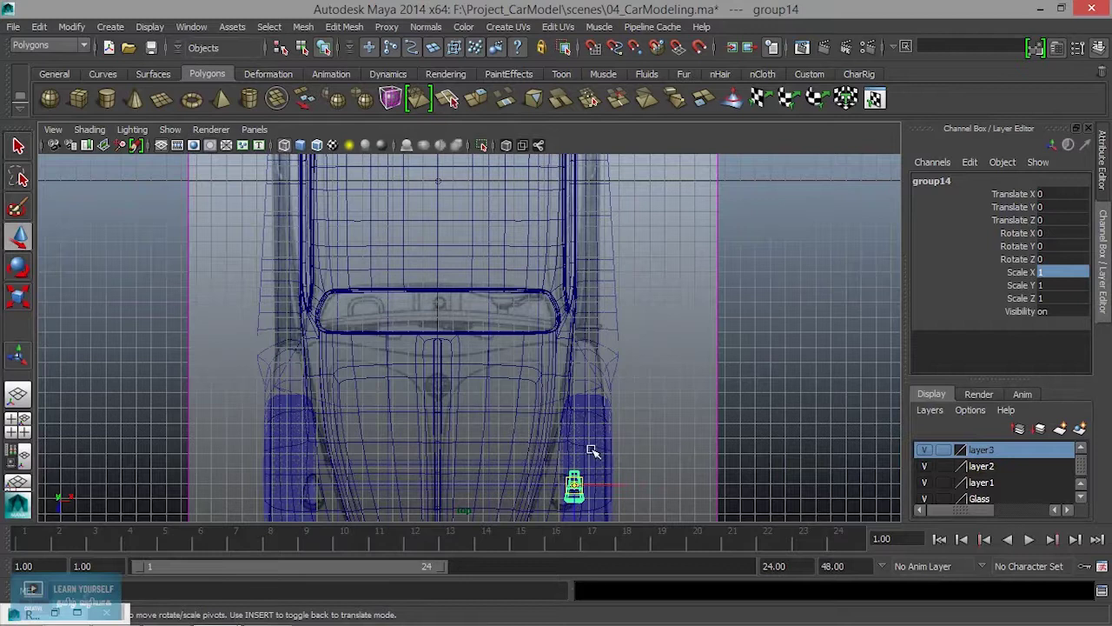
{"action": "left_click_drag", "start_coordinate": [573, 486], "coordinate": [450, 180]}
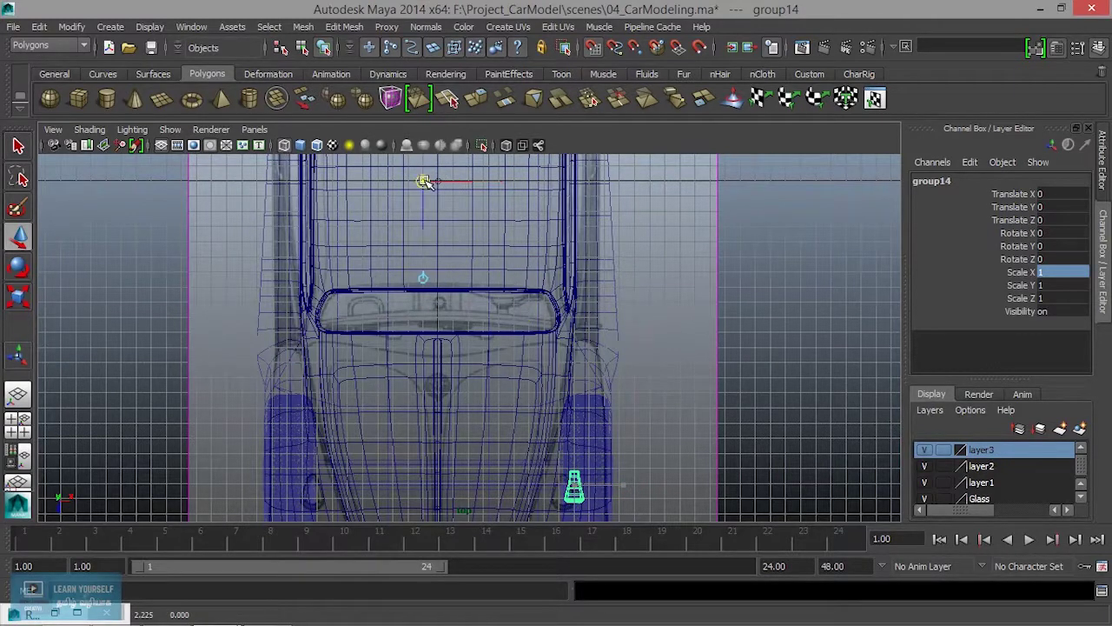
{"action": "key", "text": "Insert"}
Duplicate the indicator group and set the copy's Scale X to -1 to mirror it onto the opposite fender
{"action": "scroll", "coordinate": [530, 339], "scroll_direction": "down", "scroll_amount": 3}
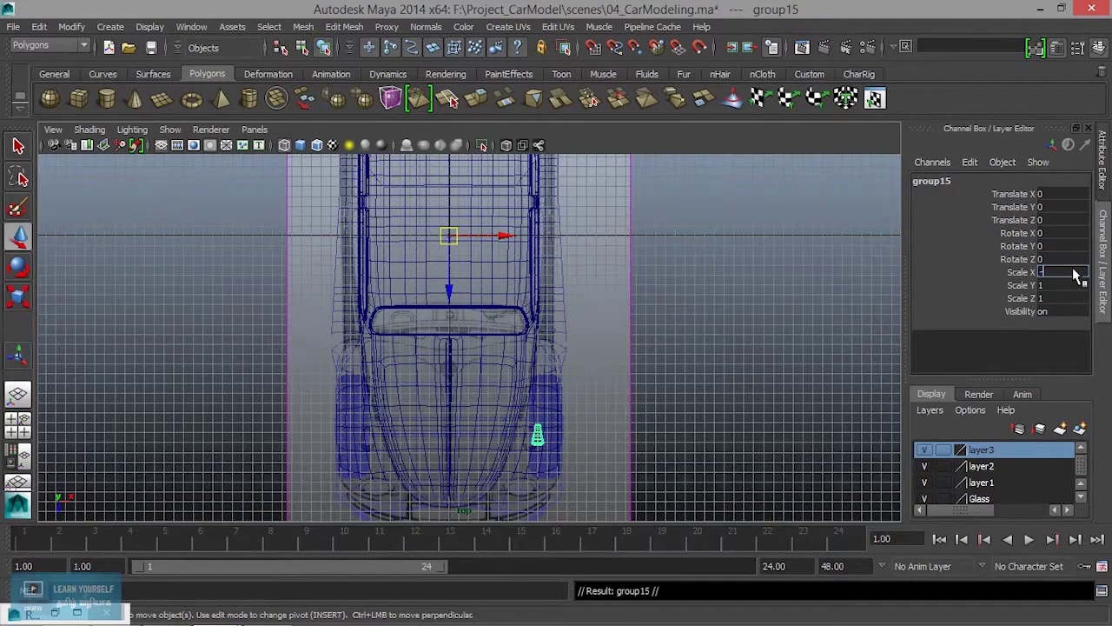
{"action": "key", "text": "Return"}
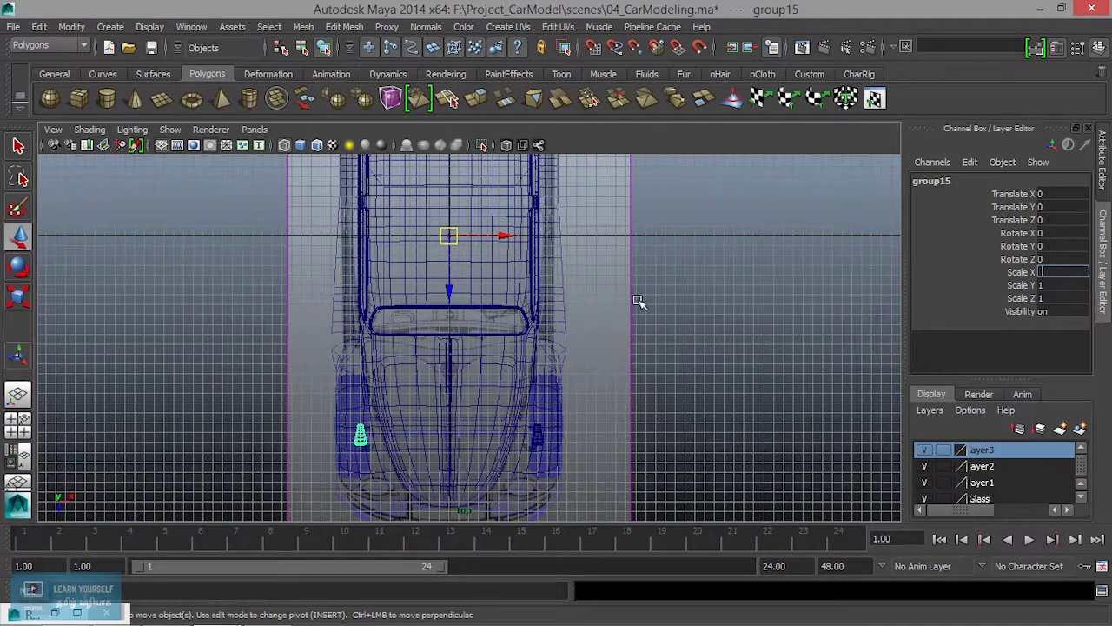
{"action": "left_click", "coordinate": [632, 311]}
Return to the perspective view, clear the selection and examine the indicators on both front fenders
{"action": "key", "text": "space"}
{"action": "key", "text": "space"}
{"action": "left_click_drag", "start_coordinate": [633, 283], "coordinate": [521, 300], "text": "alt"}
{"action": "left_click", "coordinate": [174, 276]}
{"action": "left_click_drag", "start_coordinate": [344, 323], "coordinate": [381, 325], "text": "alt"}
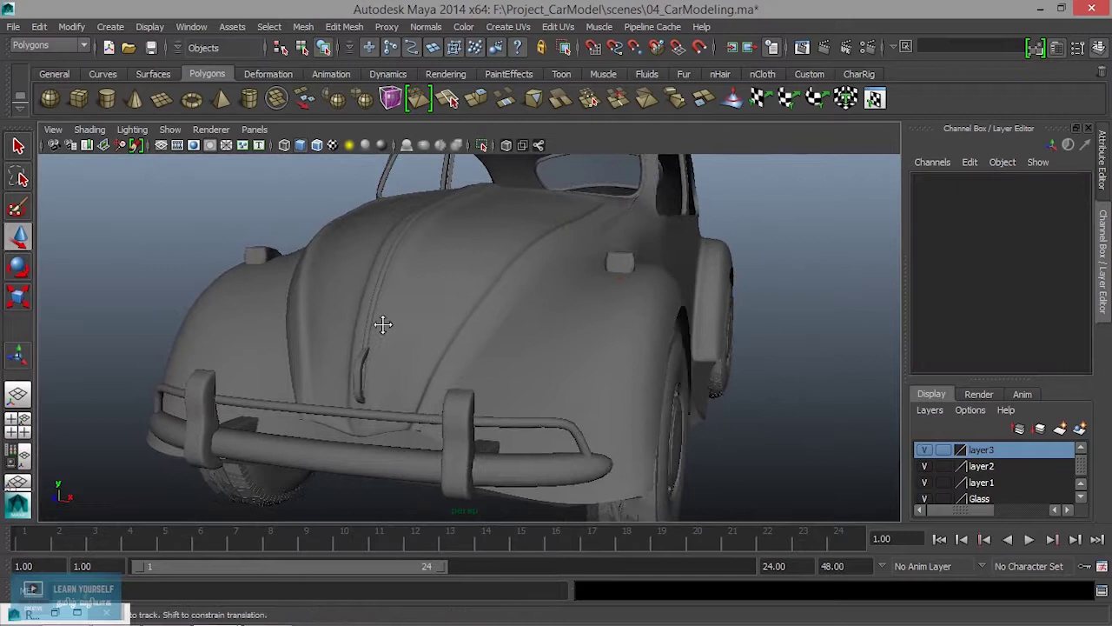
{"action": "middle_click_drag", "start_coordinate": [382, 325], "coordinate": [451, 278], "text": "alt"}
{"action": "left_click_drag", "start_coordinate": [569, 339], "coordinate": [602, 329], "text": "alt"}
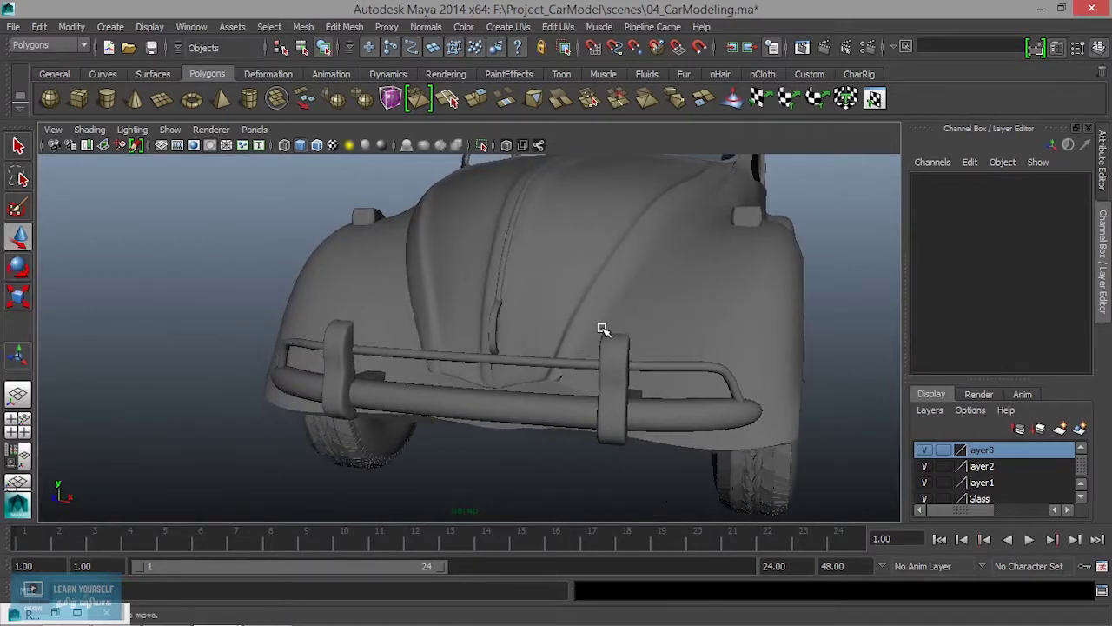